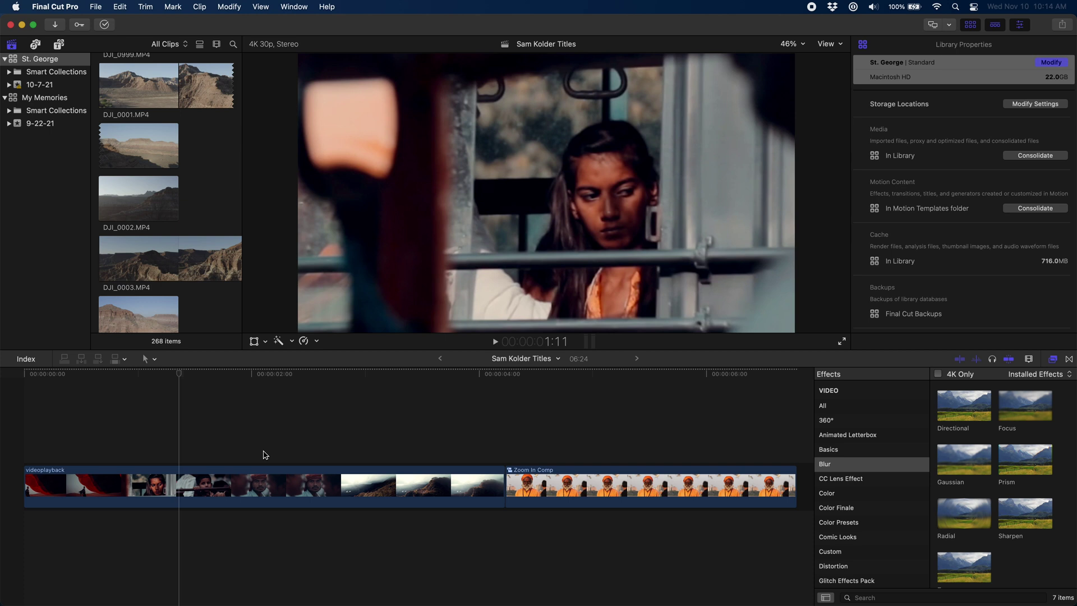
Play the Sam Kolder Titles timeline from its start to review the reference footage and the Zoom In Comp.
{"action": "left_click", "coordinate": [26, 376]}
{"action": "key", "text": "space"}
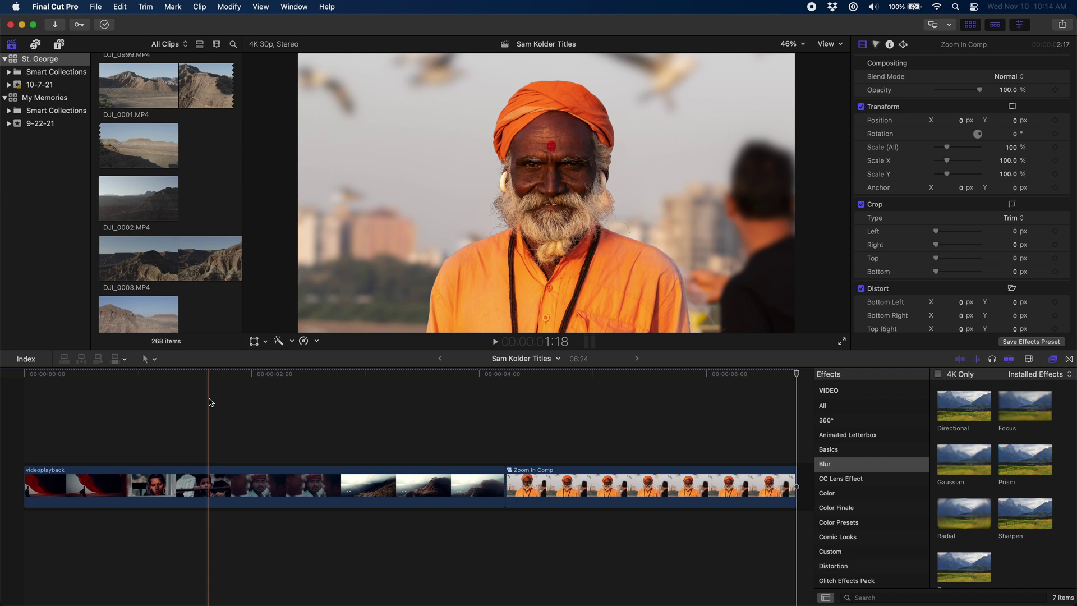
Step forward frame by frame through the videoplayback clip from 1:02 to 2:24, examining how each shot zooms and cuts.
{"action": "left_click", "coordinate": [146, 390]}
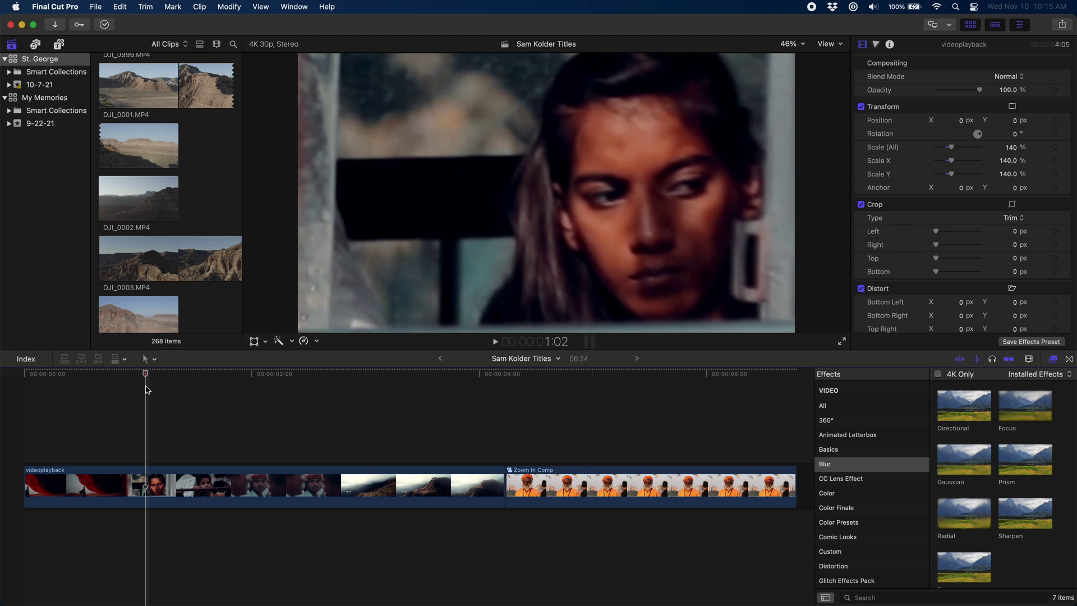
{"action": "key", "text": "Right"}
{"action": "key", "text": "Right"}
{"action": "key", "text": "Right"}
{"action": "key", "text": "Right"}
{"action": "key", "text": "Right"}
{"action": "key", "text": "Right"}
{"action": "key", "text": "Right"}
{"action": "key", "text": "Right"}
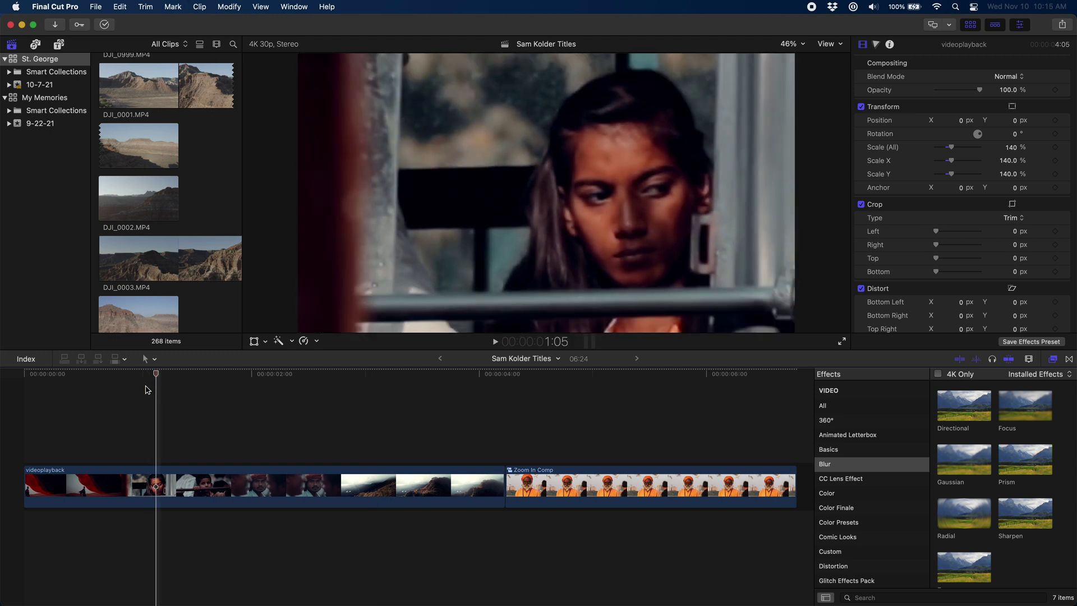
{"action": "key", "text": "Right"}
{"action": "key", "text": "Right"}
{"action": "key", "text": "Right"}
{"action": "key", "text": "Right"}
{"action": "key", "text": "Right"}
{"action": "key", "text": "Right"}
{"action": "key", "text": "Right"}
{"action": "key", "text": "Right"}
{"action": "key", "text": "Right"}
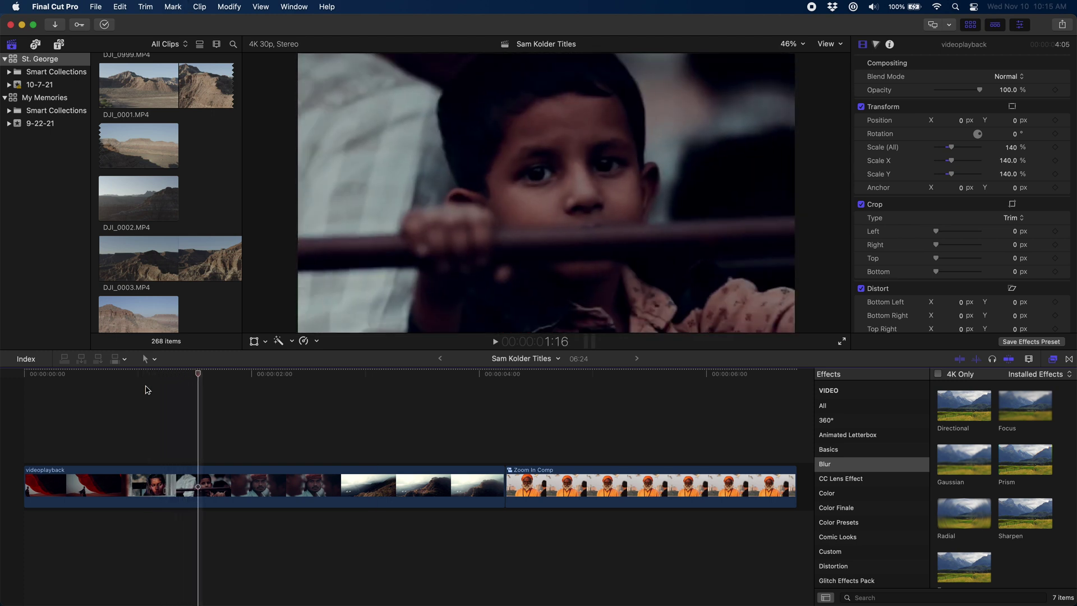
{"action": "key", "text": "Right"}
{"action": "key", "text": "Right"}
{"action": "key", "text": "Right"}
{"action": "key", "text": "Right"}
{"action": "key", "text": "Right"}
{"action": "key", "text": "Right"}
{"action": "key", "text": "Right"}
{"action": "key", "text": "Right"}
{"action": "key", "text": "Right"}
{"action": "key", "text": "Right"}
{"action": "key", "text": "Right"}
{"action": "key", "text": "Right"}
{"action": "key", "text": "Right"}
{"action": "key", "text": "Right"}
{"action": "key", "text": "Right"}
{"action": "key", "text": "Right"}
{"action": "key", "text": "Right"}
{"action": "key", "text": "Right"}
{"action": "key", "text": "Right"}
{"action": "key", "text": "Right"}
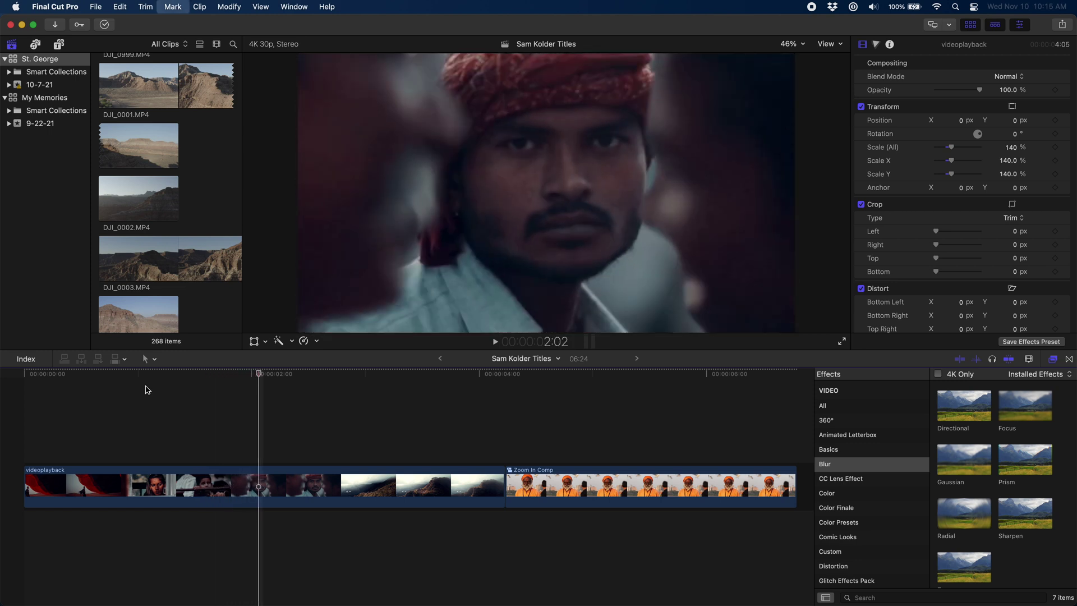
{"action": "key", "text": "Right"}
{"action": "key", "text": "Right"}
{"action": "key", "text": "Right"}
{"action": "key", "text": "Right"}
{"action": "key", "text": "Right"}
{"action": "key", "text": "Right"}
{"action": "key", "text": "Right"}
{"action": "key", "text": "Right"}
{"action": "key", "text": "Right"}
{"action": "key", "text": "Right"}
{"action": "key", "text": "Right"}
{"action": "key", "text": "Right"}
{"action": "key", "text": "Right"}
{"action": "key", "text": "Right"}
{"action": "key", "text": "Right"}
{"action": "key", "text": "Right"}
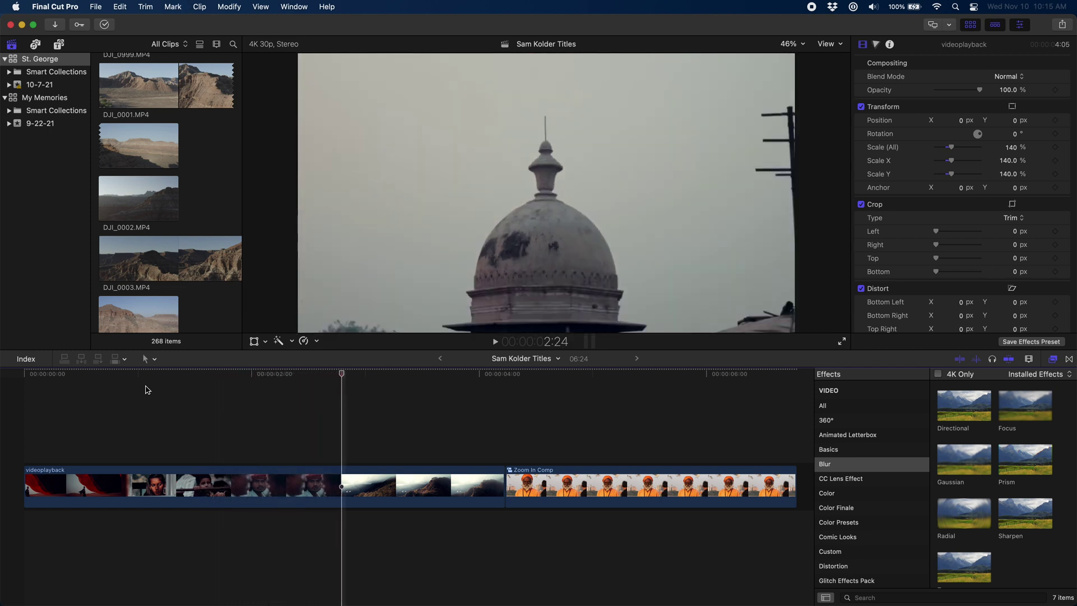
Step backward frame by frame from the dome shot to the close-up of the woman, re-examining the zoom motion between shots.
{"action": "key", "text": "Left"}
{"action": "key", "text": "Left"}
{"action": "key", "text": "Left"}
{"action": "key", "text": "Left"}
{"action": "key", "text": "Left"}
{"action": "key", "text": "Left"}
{"action": "key", "text": "Left"}
{"action": "key", "text": "Left"}
{"action": "key", "text": "Left"}
{"action": "key", "text": "Left"}
{"action": "key", "text": "Left"}
{"action": "key", "text": "Left"}
{"action": "key", "text": "Left"}
{"action": "key", "text": "Left"}
{"action": "key", "text": "Left"}
{"action": "key", "text": "Left"}
{"action": "key", "text": "Left"}
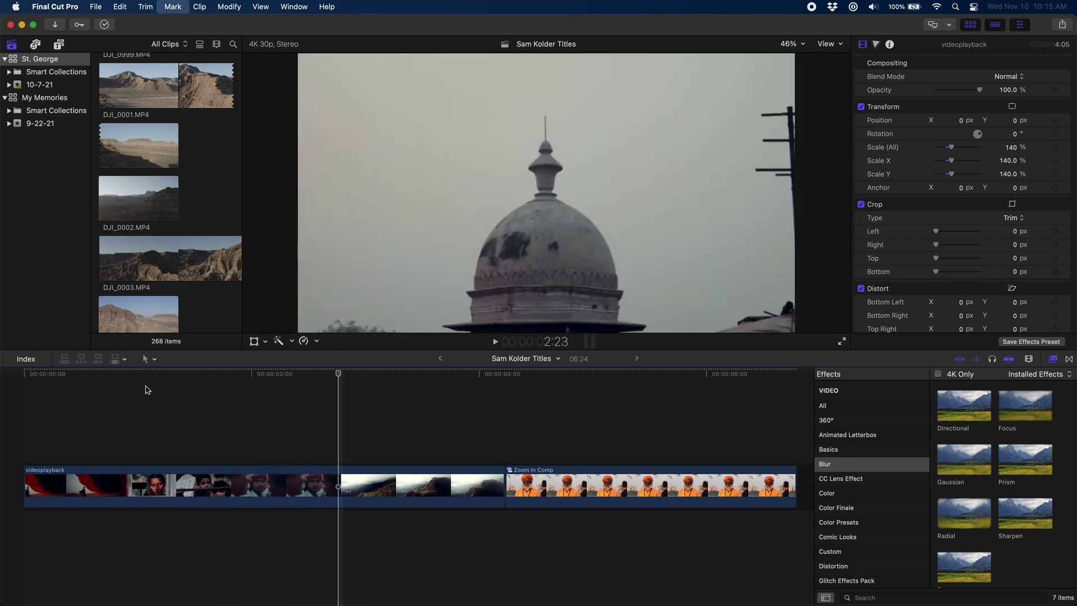
{"action": "key", "text": "Left"}
{"action": "key", "text": "Left"}
{"action": "key", "text": "Left"}
{"action": "key", "text": "Left"}
{"action": "key", "text": "Left"}
{"action": "key", "text": "Left"}
{"action": "key", "text": "Left"}
{"action": "key", "text": "Left"}
{"action": "key", "text": "Left"}
{"action": "key", "text": "Left"}
{"action": "key", "text": "Left"}
{"action": "key", "text": "Left"}
{"action": "key", "text": "Left"}
{"action": "key", "text": "Left"}
{"action": "key", "text": "Left"}
{"action": "key", "text": "Left"}
{"action": "key", "text": "Left"}
{"action": "key", "text": "Left"}
{"action": "key", "text": "Left"}
{"action": "key", "text": "Left"}
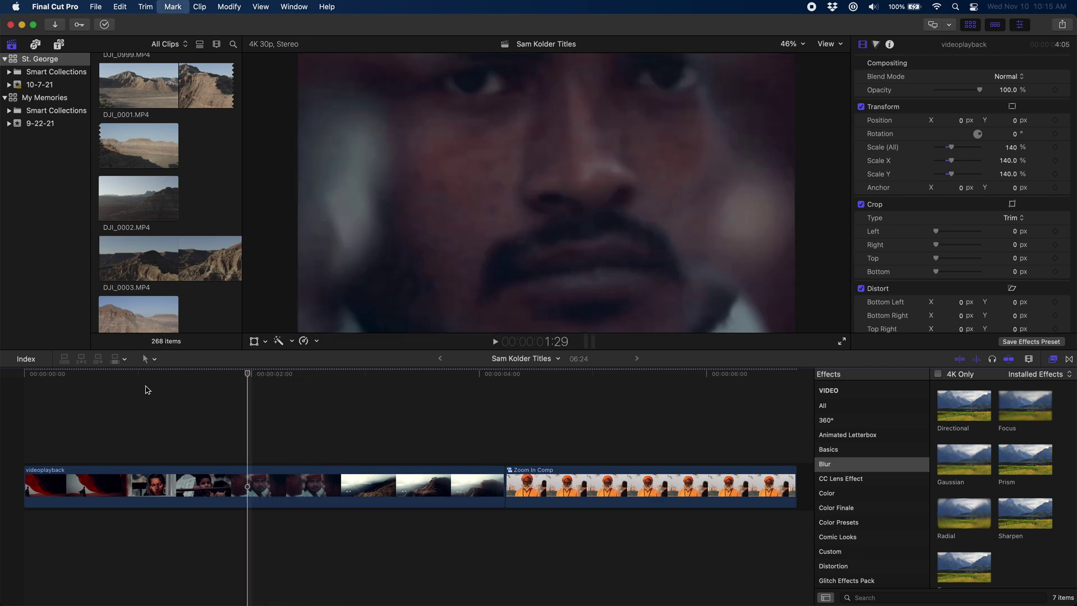
{"action": "key", "text": "Left"}
{"action": "key", "text": "Left"}
{"action": "key", "text": "Left"}
{"action": "key", "text": "Left"}
{"action": "key", "text": "Left"}
{"action": "key", "text": "Left"}
{"action": "key", "text": "Left"}
{"action": "key", "text": "Left"}
{"action": "key", "text": "Left"}
{"action": "key", "text": "Left"}
{"action": "key", "text": "Left"}
{"action": "key", "text": "Left"}
{"action": "key", "text": "Left"}
{"action": "key", "text": "Left"}
{"action": "key", "text": "Left"}
{"action": "key", "text": "Left"}
{"action": "key", "text": "Left"}
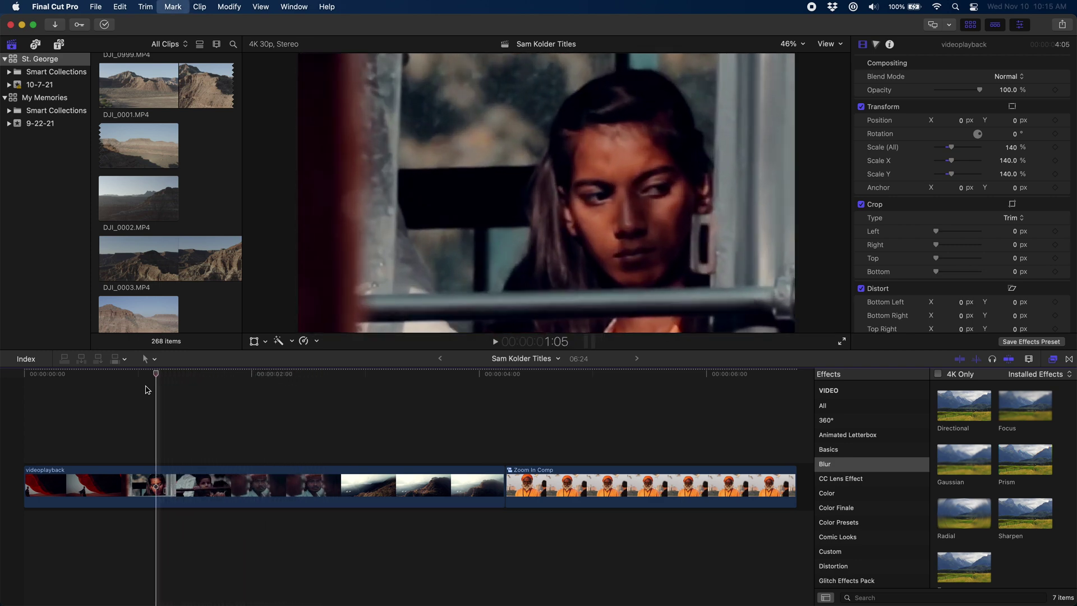
Step forward from the woman's close-up to the red-turban man at 2:14, and back to 2:04, to compare the zoom's framing.
{"action": "key", "text": "Right"}
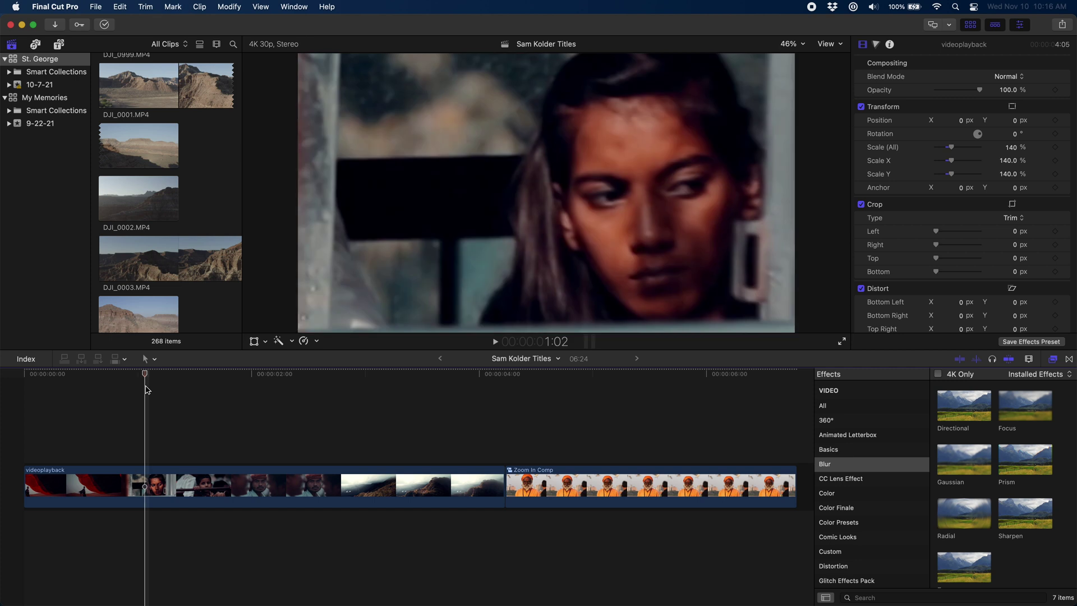
{"action": "key", "text": "Right"}
{"action": "key", "text": "Right"}
{"action": "key", "text": "Right"}
{"action": "key", "text": "Right"}
{"action": "key", "text": "Right"}
{"action": "key", "text": "Right"}
{"action": "key", "text": "Right"}
{"action": "key", "text": "Right"}
{"action": "key", "text": "Right"}
{"action": "key", "text": "Right"}
{"action": "key", "text": "Right"}
{"action": "key", "text": "Right"}
{"action": "key", "text": "Right"}
{"action": "key", "text": "Right"}
{"action": "key", "text": "Right"}
{"action": "key", "text": "Right"}
{"action": "key", "text": "Right"}
{"action": "key", "text": "Right"}
{"action": "key", "text": "Right"}
{"action": "key", "text": "Right"}
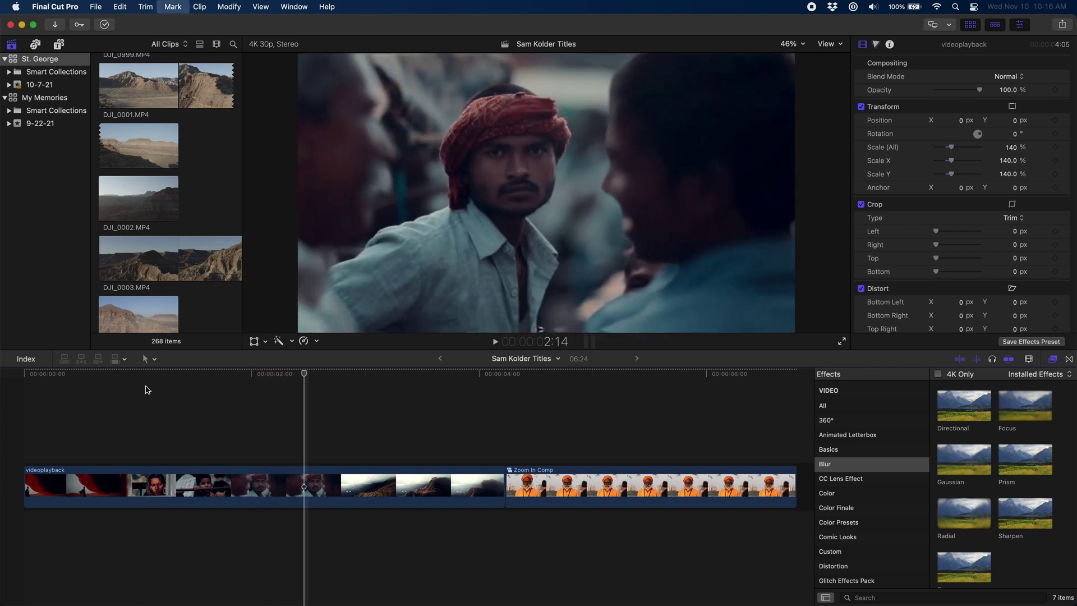
{"action": "key", "text": "Left"}
{"action": "key", "text": "Left"}
{"action": "key", "text": "Left"}
{"action": "key", "text": "Left"}
{"action": "key", "text": "Left"}
{"action": "key", "text": "Left"}
{"action": "key", "text": "Left"}
{"action": "key", "text": "Left"}
{"action": "key", "text": "Left"}
{"action": "key", "text": "Left"}
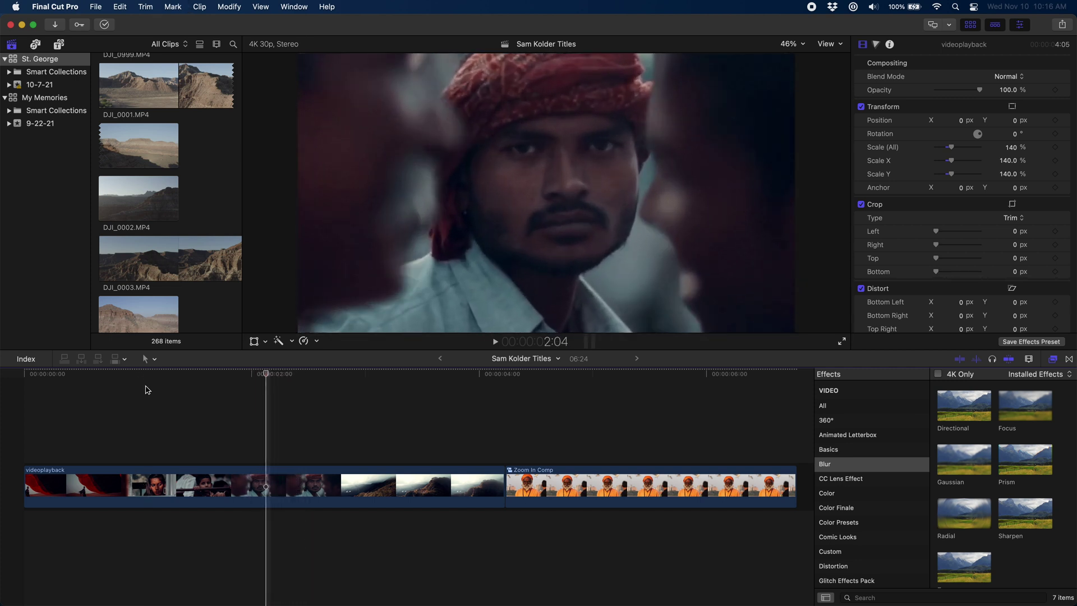
Step frame by frame forward from 2:04 and back to 2:02, comparing the red-turban man's size against his background.
{"action": "key", "text": "Right"}
{"action": "key", "text": "Right"}
{"action": "key", "text": "Right"}
{"action": "key", "text": "Right"}
{"action": "key", "text": "Right"}
{"action": "key", "text": "Right"}
{"action": "key", "text": "Right"}
{"action": "key", "text": "Right"}
{"action": "key", "text": "Right"}
{"action": "key", "text": "Right"}
{"action": "key", "text": "Left"}
{"action": "key", "text": "Left"}
{"action": "key", "text": "Left"}
{"action": "key", "text": "Left"}
{"action": "key", "text": "Left"}
{"action": "key", "text": "Left"}
{"action": "key", "text": "Left"}
{"action": "key", "text": "Left"}
{"action": "key", "text": "Left"}
{"action": "key", "text": "Left"}
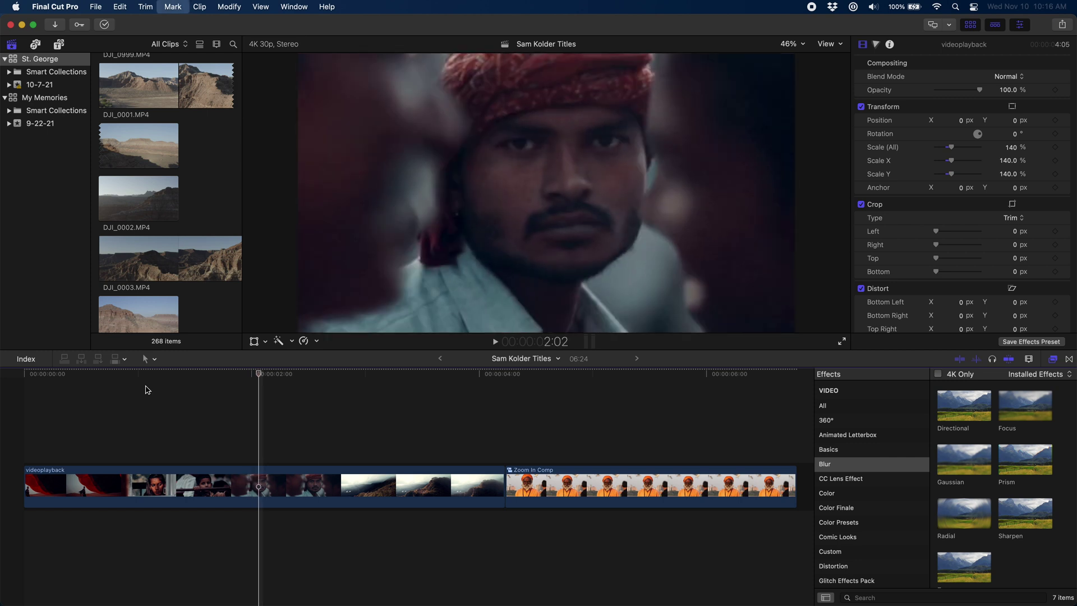
Step forward through the red-turban shot to 2:14 and examine that frame full screen.
{"action": "key", "text": "Right"}
{"action": "key", "text": "Right"}
{"action": "key", "text": "Right"}
{"action": "key", "text": "Right"}
{"action": "key", "text": "Right"}
{"action": "key", "text": "Right"}
{"action": "key", "text": "Right"}
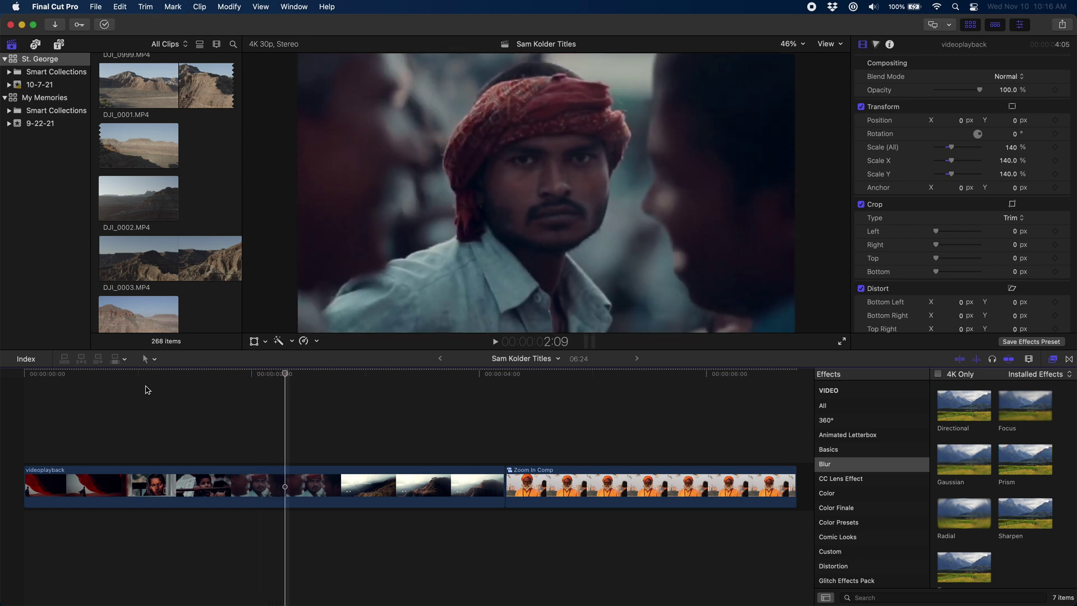
{"action": "key", "text": "Right"}
{"action": "key", "text": "Right"}
{"action": "key", "text": "Right"}
{"action": "key", "text": "Right"}
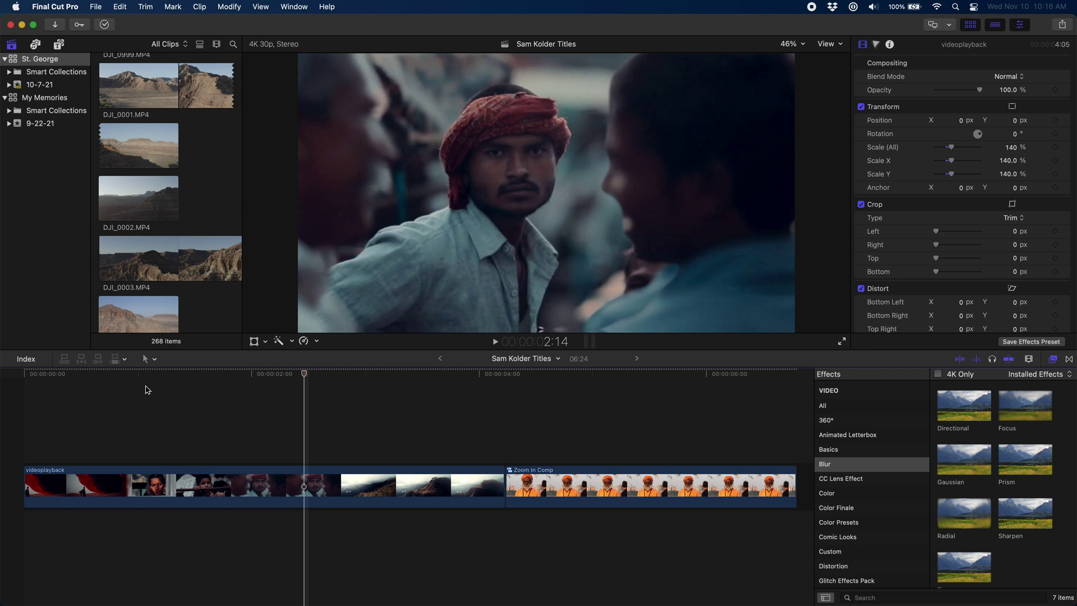
{"action": "key", "text": "super+shift+f"}
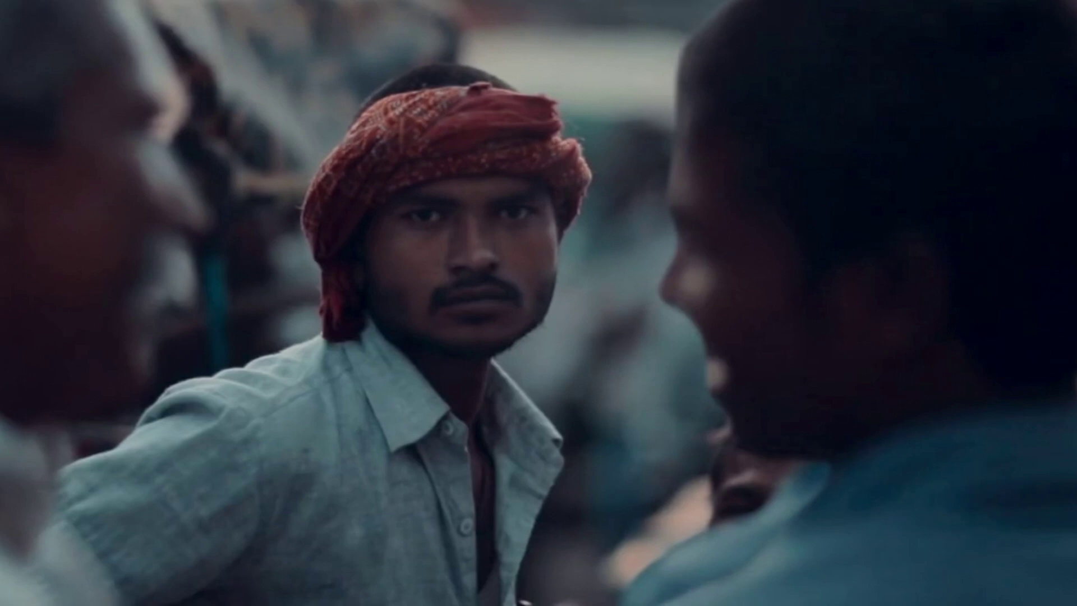
{"action": "key", "text": "Escape"}
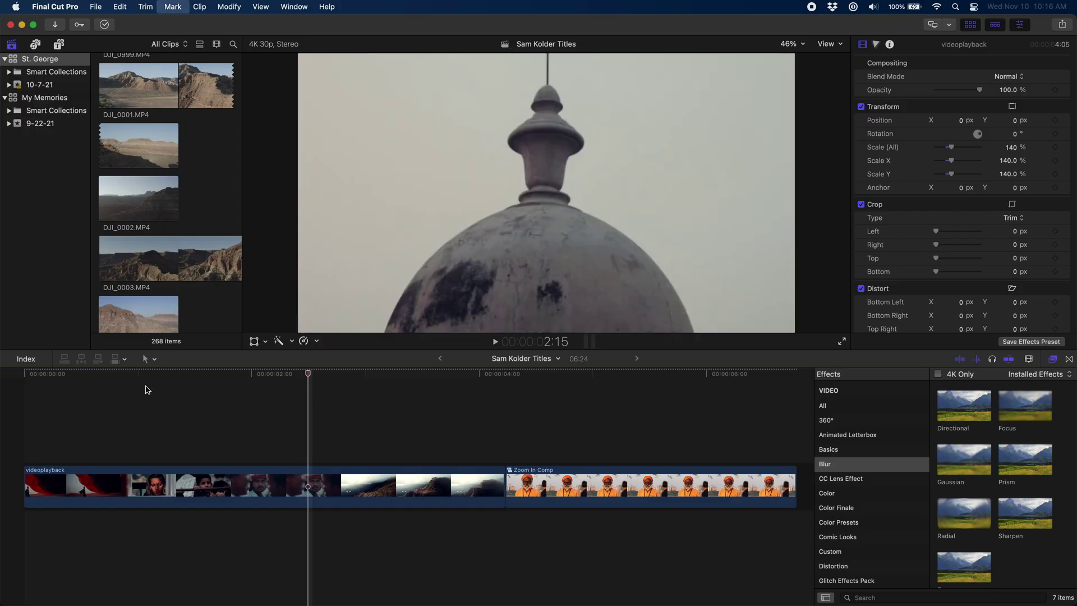
Step backward from the dome shot through the red-turban man to the woman's shot near 1:03, examining the zoom.
{"action": "key", "text": "Left"}
{"action": "key", "text": "Left"}
{"action": "key", "text": "Left"}
{"action": "key", "text": "Left"}
{"action": "key", "text": "Left"}
{"action": "key", "text": "Left"}
{"action": "key", "text": "Left"}
{"action": "key", "text": "Left"}
{"action": "key", "text": "Left"}
{"action": "key", "text": "Left"}
{"action": "key", "text": "Left"}
{"action": "key", "text": "Left"}
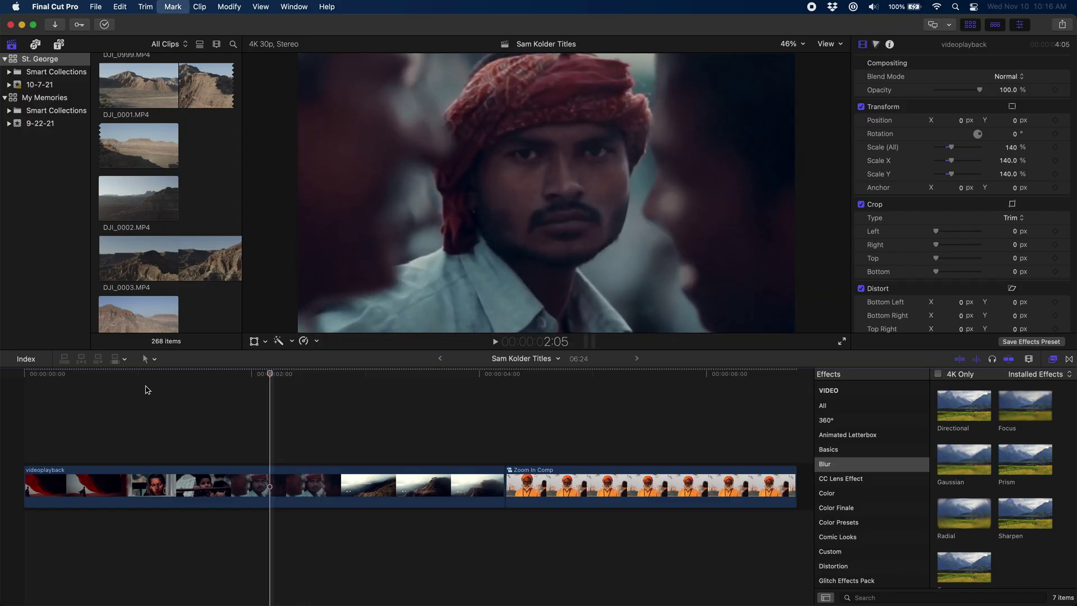
{"action": "key", "text": "Left"}
{"action": "key", "text": "Left"}
{"action": "key", "text": "Left"}
{"action": "key", "text": "Left"}
{"action": "key", "text": "Left"}
{"action": "key", "text": "Left"}
{"action": "key", "text": "Left"}
{"action": "key", "text": "Left"}
{"action": "key", "text": "Left"}
{"action": "key", "text": "Left"}
{"action": "key", "text": "Left"}
{"action": "key", "text": "Left"}
{"action": "key", "text": "Left"}
{"action": "key", "text": "Left"}
{"action": "key", "text": "Left"}
{"action": "key", "text": "Left"}
{"action": "key", "text": "Left"}
{"action": "key", "text": "Left"}
{"action": "key", "text": "Left"}
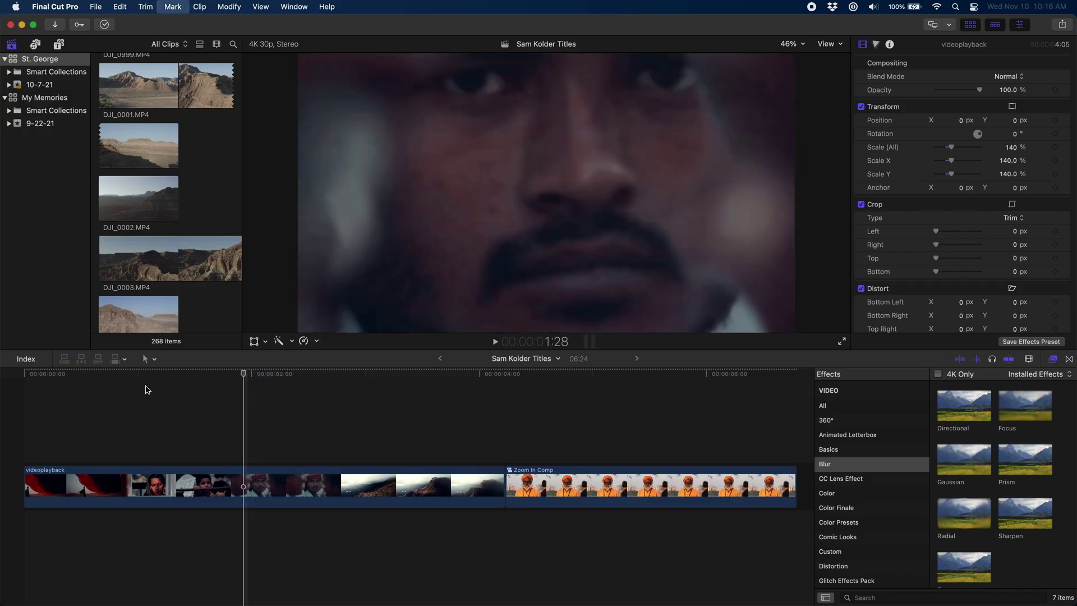
{"action": "key", "text": "Left"}
{"action": "key", "text": "Left"}
{"action": "key", "text": "Left"}
{"action": "key", "text": "Left"}
{"action": "key", "text": "Left"}
{"action": "key", "text": "Left"}
{"action": "key", "text": "Left"}
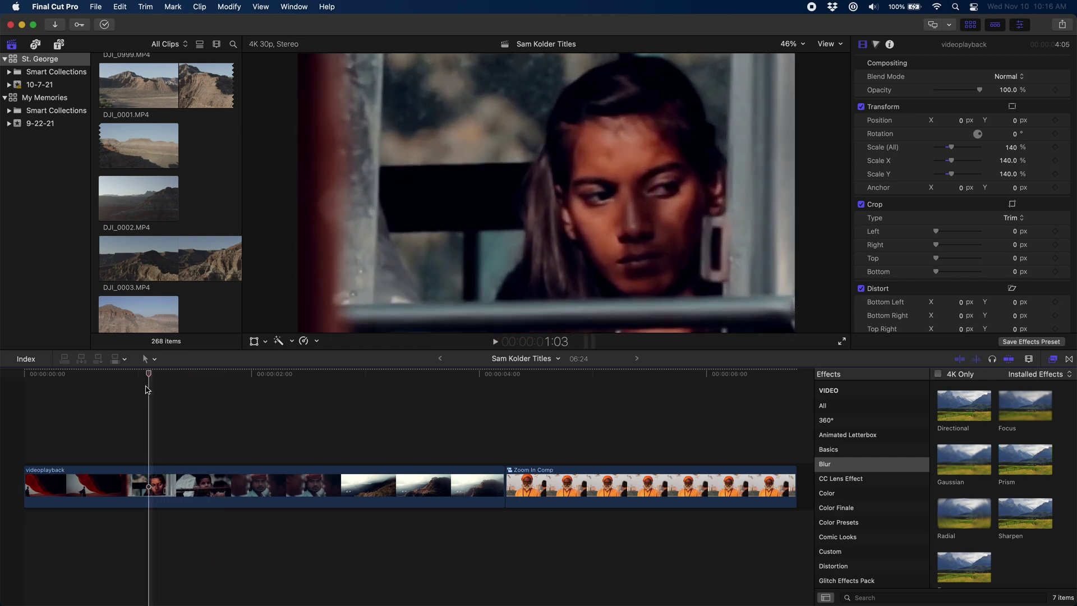
{"action": "key", "text": "Left"}
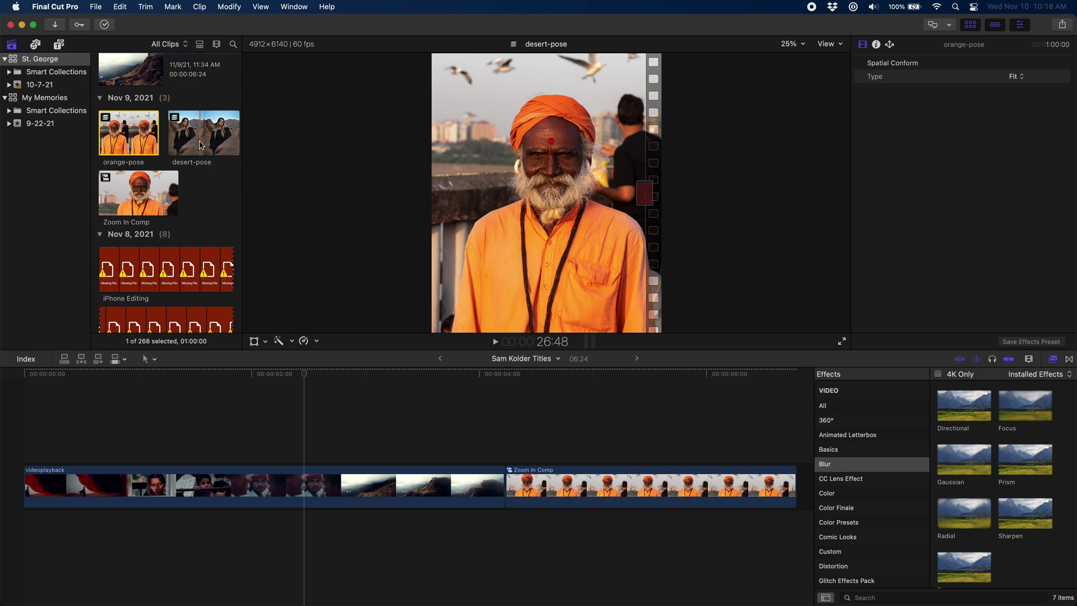
Append the orange-pose clip after Zoom In Comp in the timeline and open it to show its layers.
{"action": "left_click", "coordinate": [200, 145]}
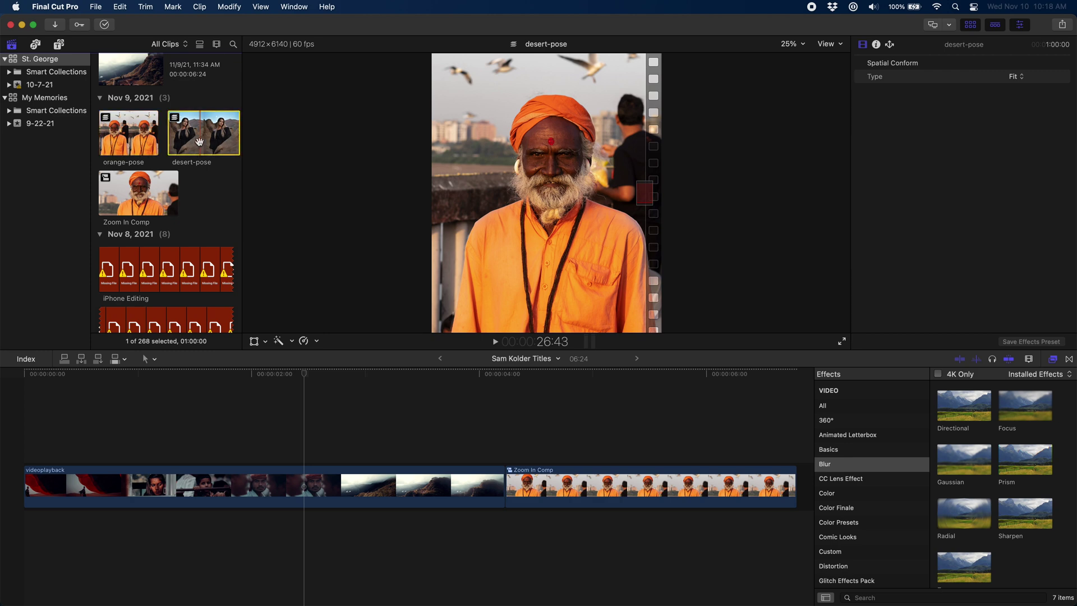
{"action": "left_click_drag", "start_coordinate": [129, 135], "coordinate": [619, 490]}
{"action": "scroll", "coordinate": [505, 482], "scroll_direction": "right", "scroll_amount": 10}
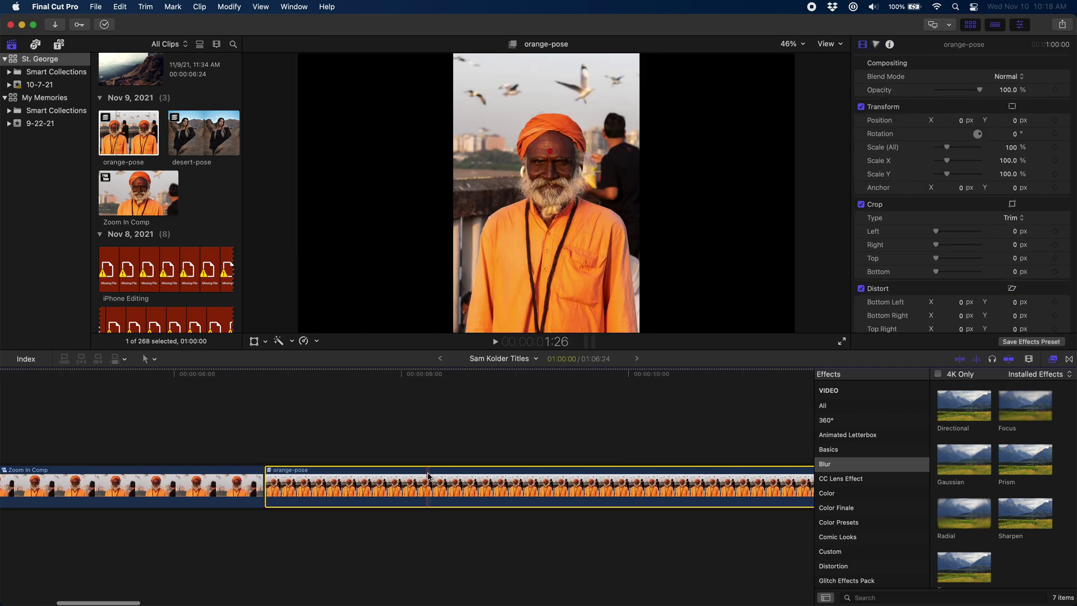
{"action": "double_click", "coordinate": [428, 479]}
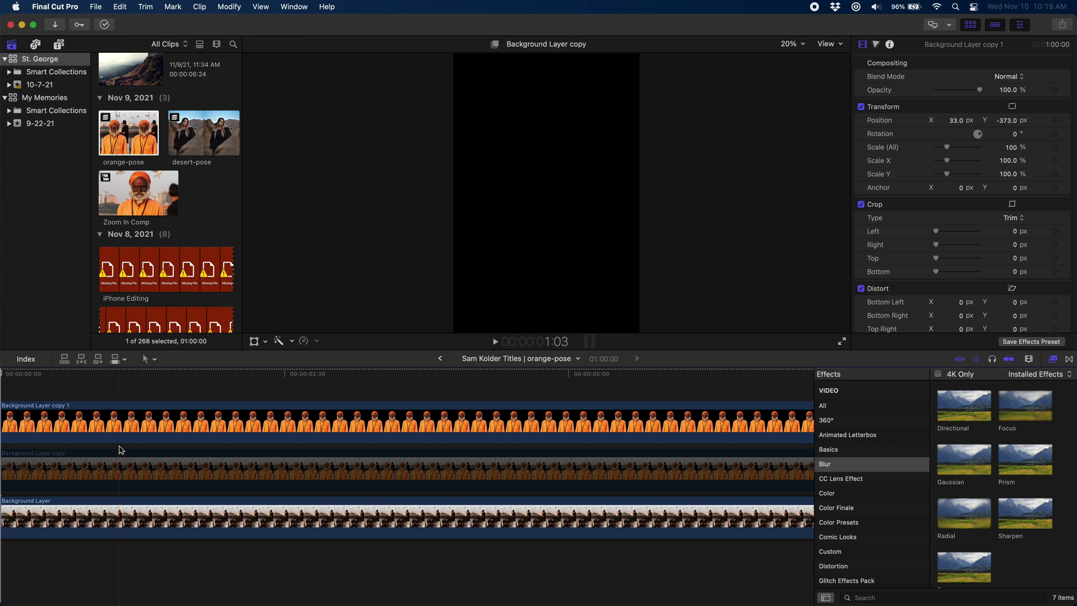
Copy Background Layer copy 1 and Background Layer from orange-pose, and replace the orange-pose clip in Sam Kolder Titles with them.
{"action": "left_click", "coordinate": [119, 424]}
{"action": "left_click", "coordinate": [119, 514], "text": "super"}
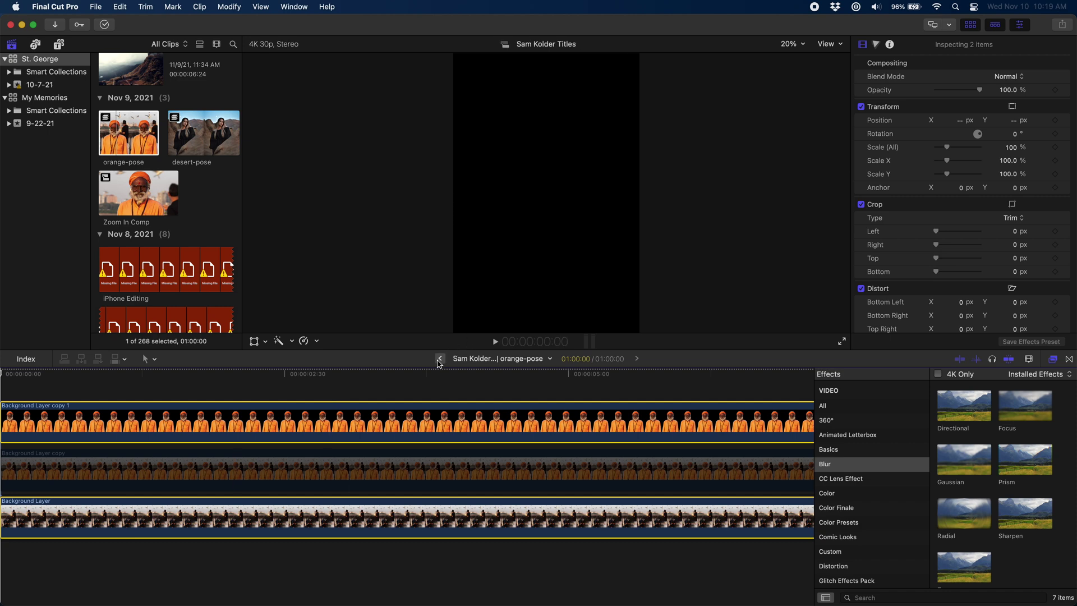
{"action": "left_click", "coordinate": [440, 359]}
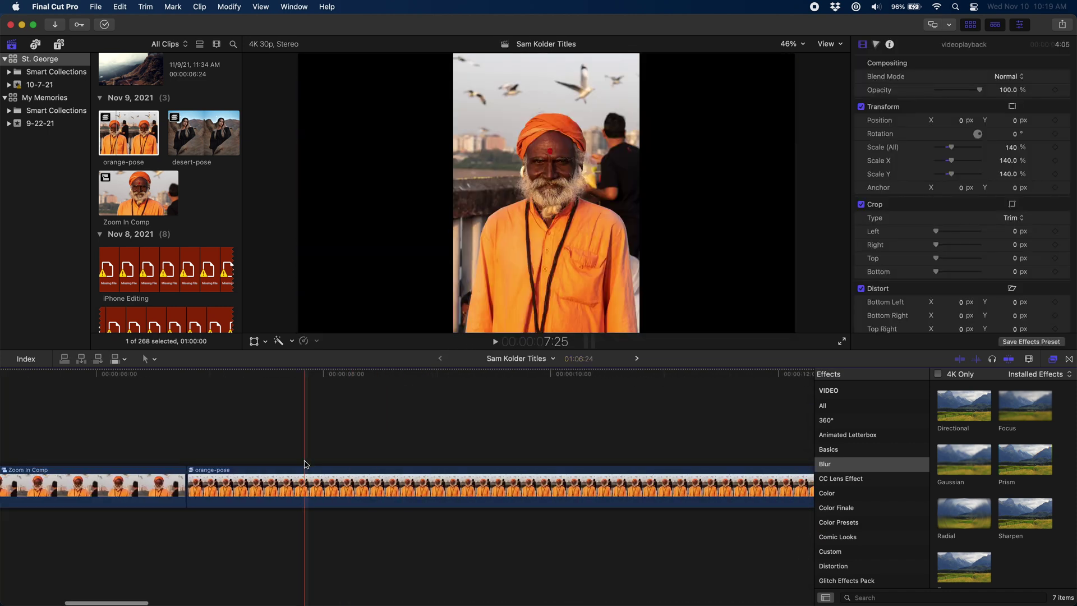
{"action": "scroll", "coordinate": [300, 454], "scroll_direction": "right", "scroll_amount": 3}
{"action": "left_click", "coordinate": [262, 487]}
{"action": "key", "text": "Delete"}
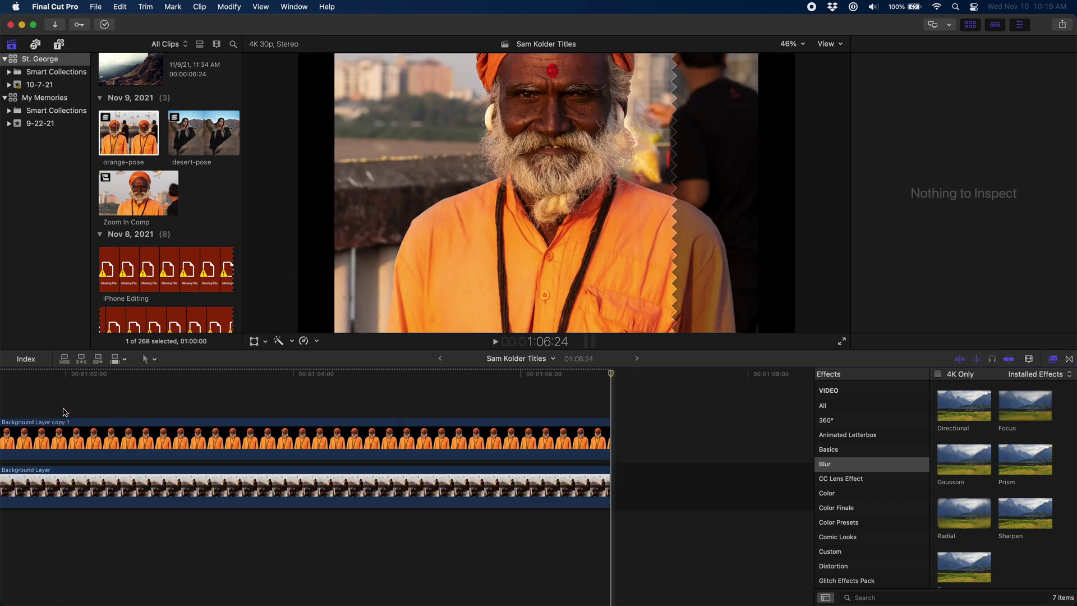
Set the viewer magnification to 25% and scale Background Layer copy 1 to 65%.
{"action": "scroll", "coordinate": [66, 411], "scroll_direction": "left", "scroll_amount": 10}
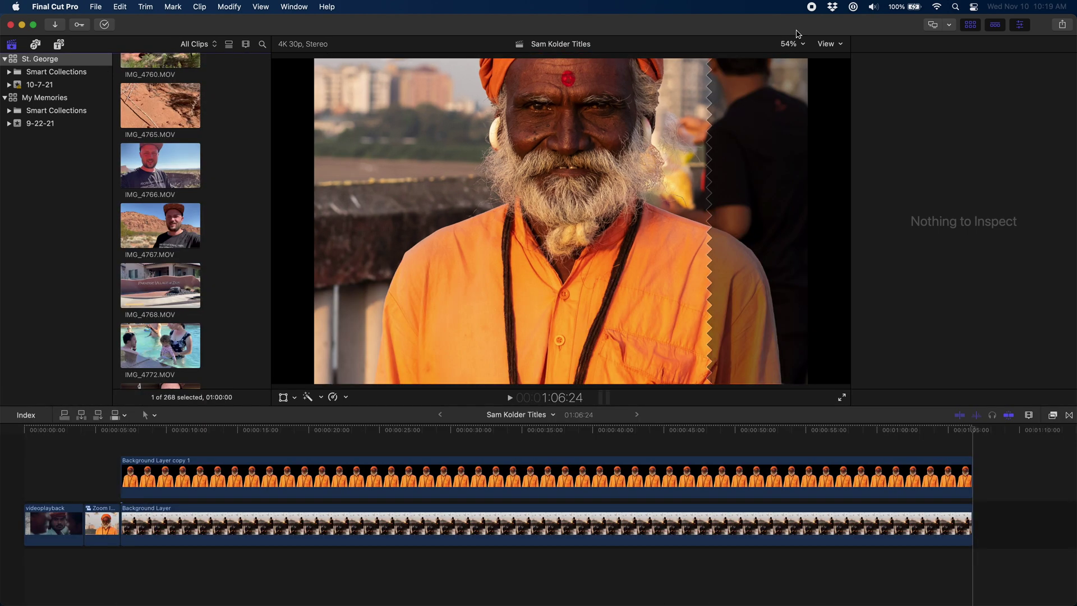
{"action": "left_click", "coordinate": [791, 43]}
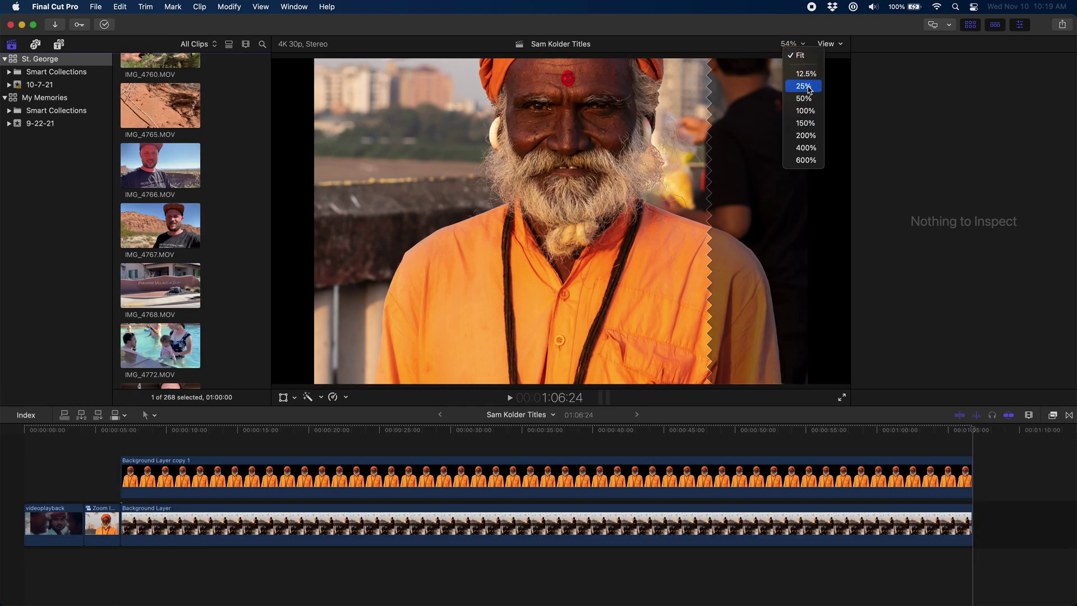
{"action": "left_click", "coordinate": [807, 88]}
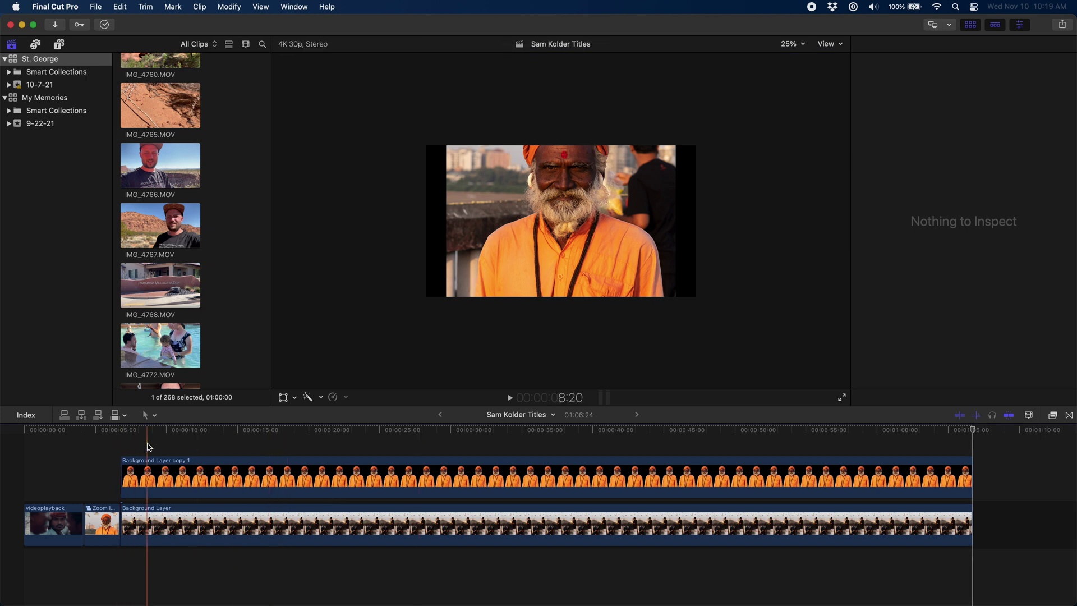
{"action": "left_click", "coordinate": [143, 479]}
{"action": "key", "text": "Up"}
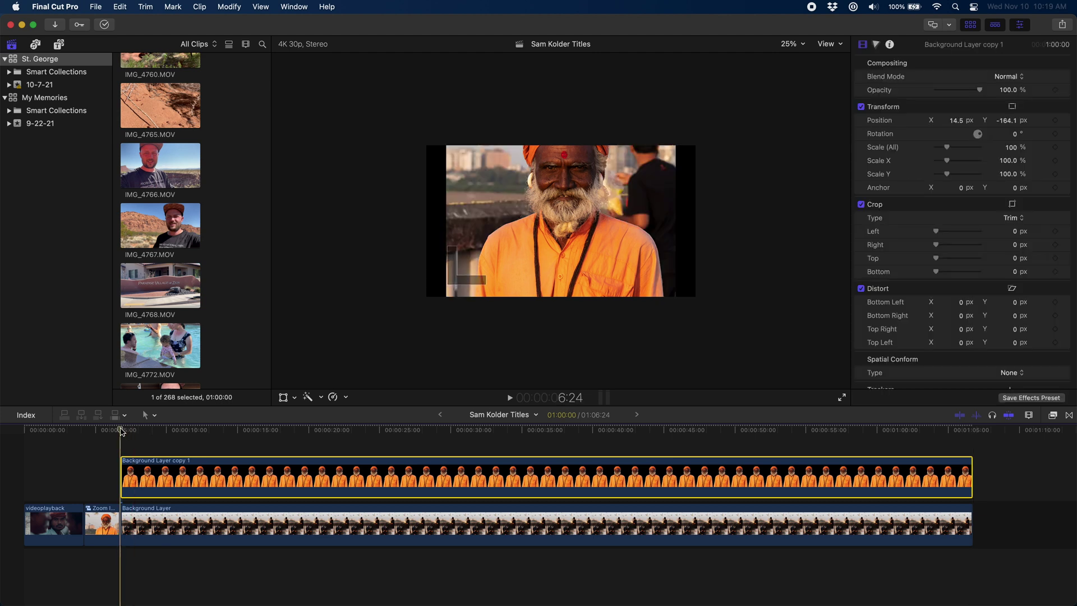
{"action": "left_click_drag", "start_coordinate": [947, 147], "coordinate": [947, 149]}
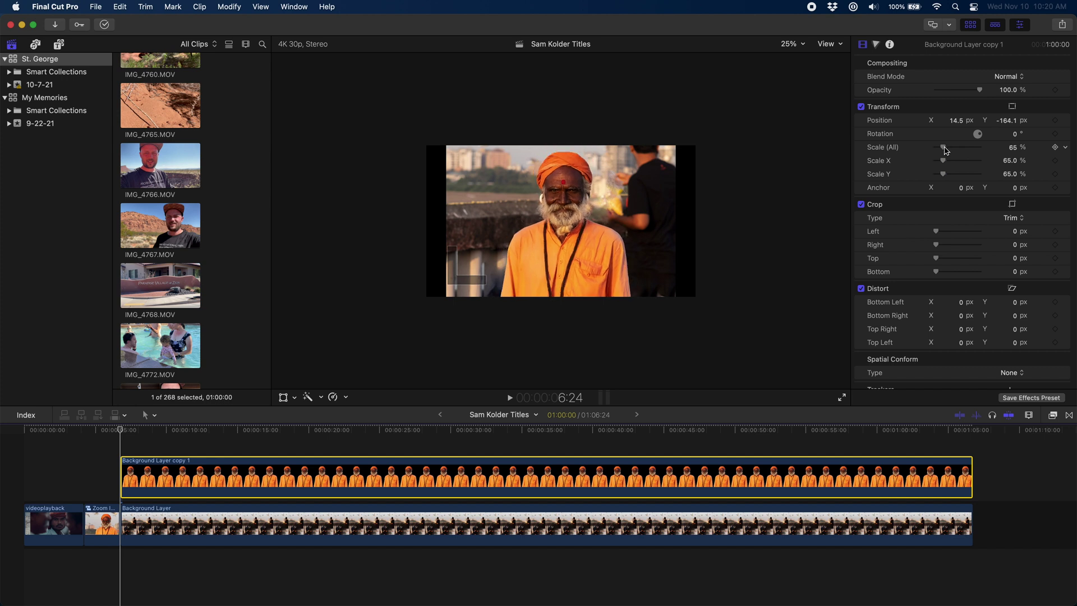
Scale Background Layer to 118% and set its Y position to -1370.4 px.
{"action": "left_click", "coordinate": [131, 528]}
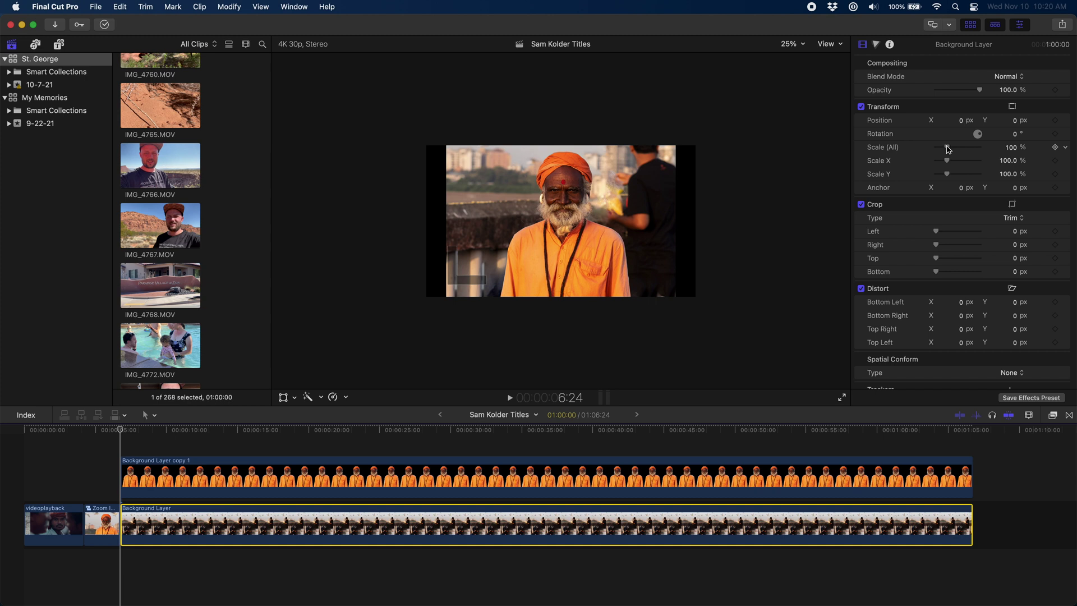
{"action": "left_click_drag", "start_coordinate": [948, 149], "coordinate": [949, 149]}
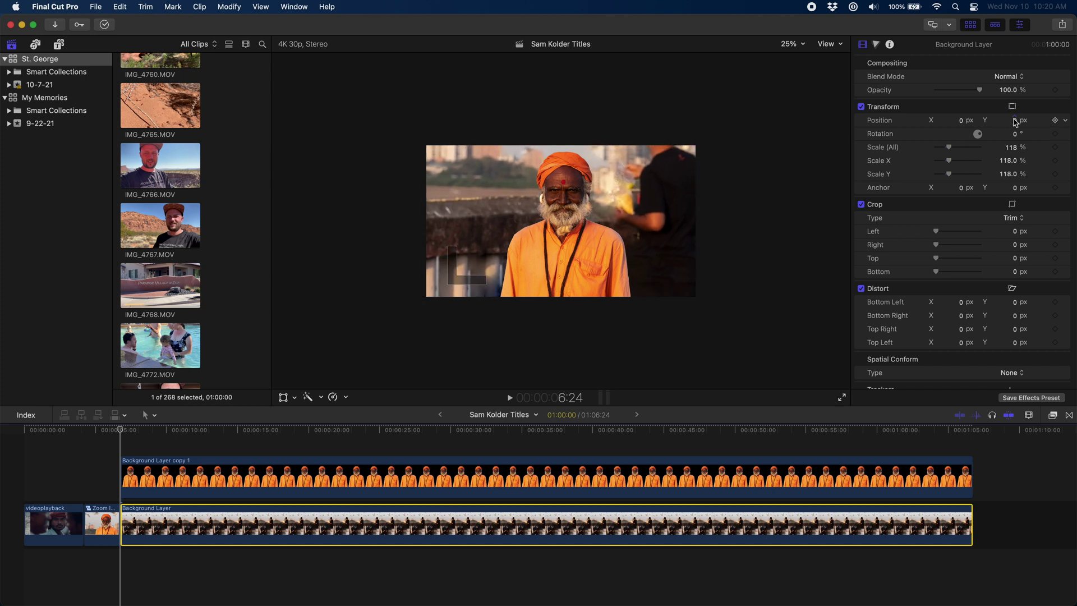
{"action": "left_click_drag", "start_coordinate": [1014, 120], "coordinate": [1014, 120]}
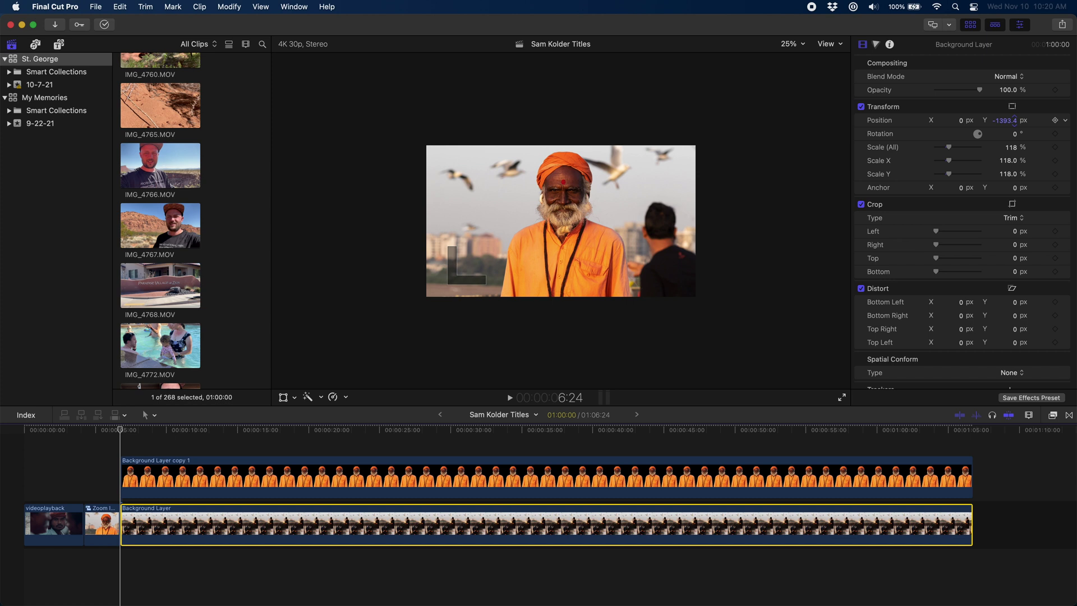
{"action": "left_click_drag", "start_coordinate": [1015, 120], "coordinate": [1015, 120]}
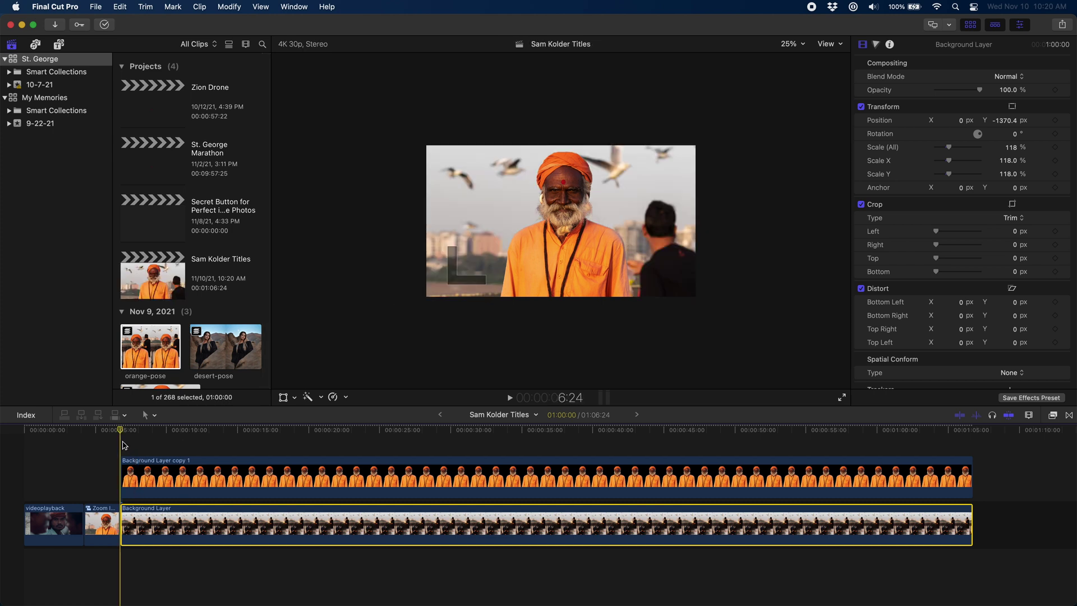
Cut both orange-pose layers at 9:03 and delete the parts after the cut.
{"action": "left_click", "coordinate": [125, 466]}
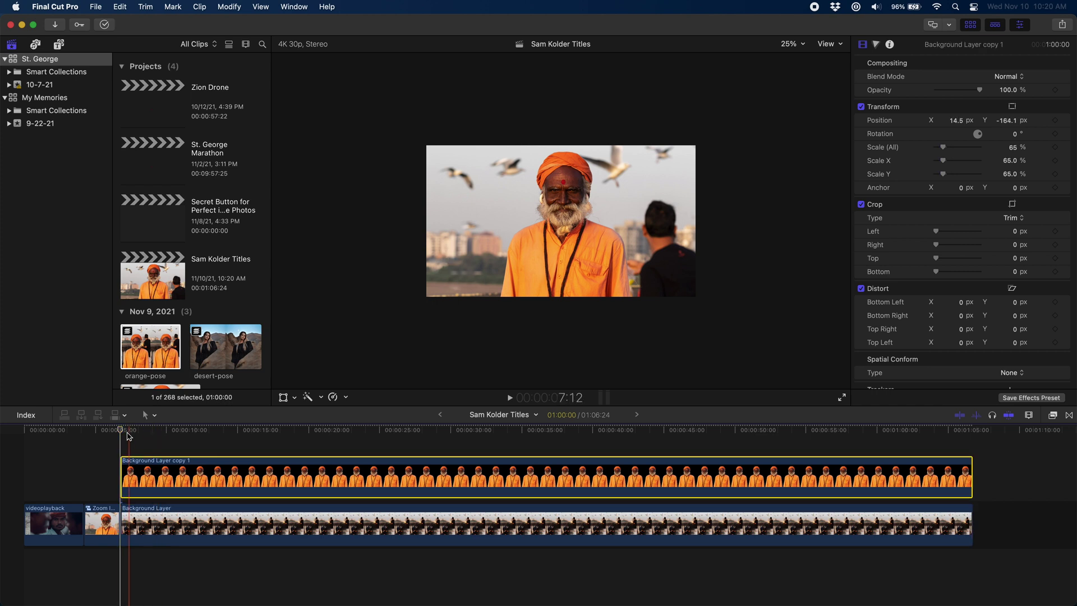
{"action": "left_click", "coordinate": [154, 437]}
{"action": "key", "text": "b"}
{"action": "left_click", "coordinate": [153, 480]}
{"action": "left_click", "coordinate": [154, 522]}
{"action": "key", "text": "a"}
{"action": "left_click_drag", "start_coordinate": [192, 560], "coordinate": [191, 458]}
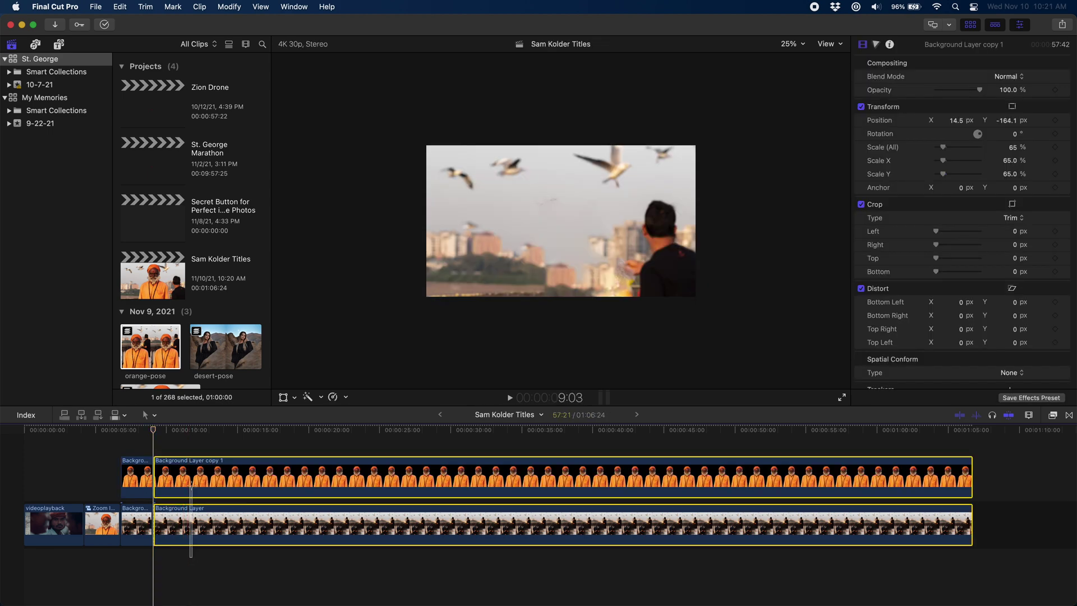
{"action": "key", "text": "Delete"}
Keyframe the scale and position of Background Layer copy 1 at its end and start, making the man larger and lower at the start.
{"action": "key", "text": "super+equal"}
{"action": "scroll", "coordinate": [171, 460], "scroll_direction": "left", "scroll_amount": 3}
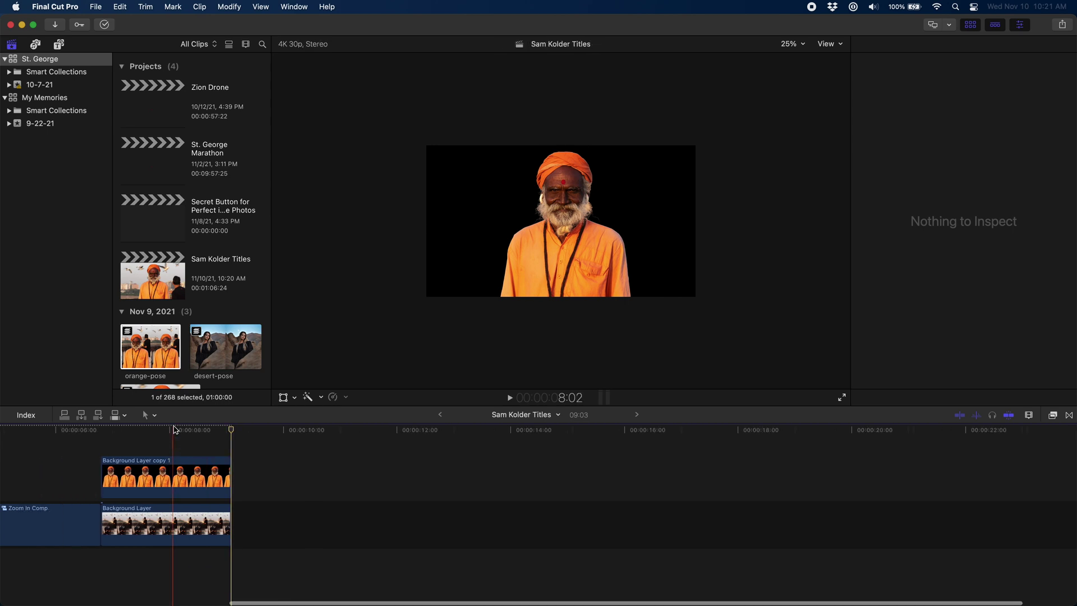
{"action": "left_click", "coordinate": [168, 469]}
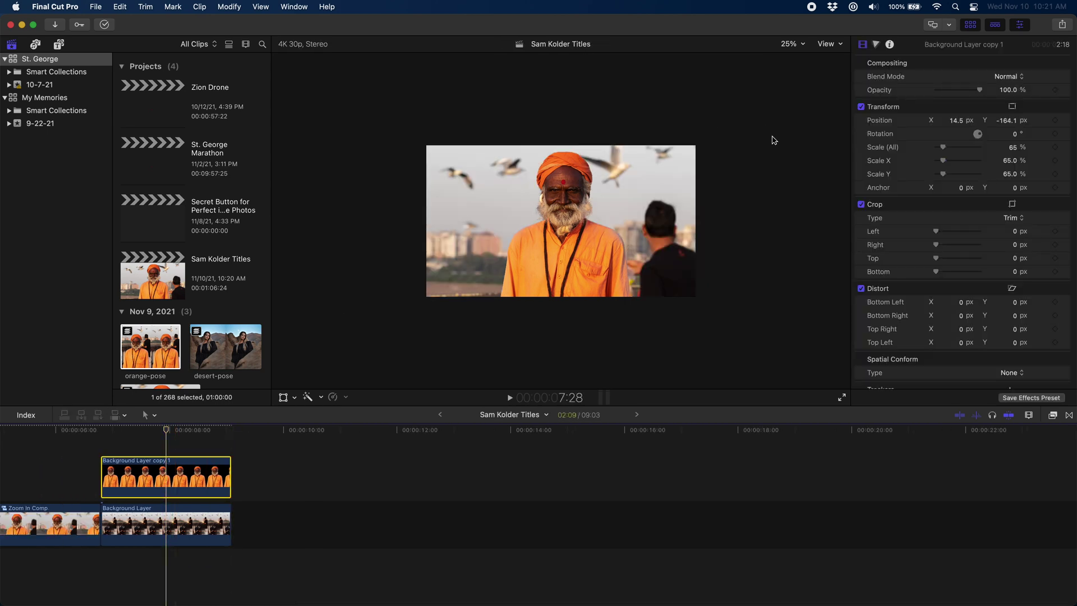
{"action": "key", "text": "Down"}
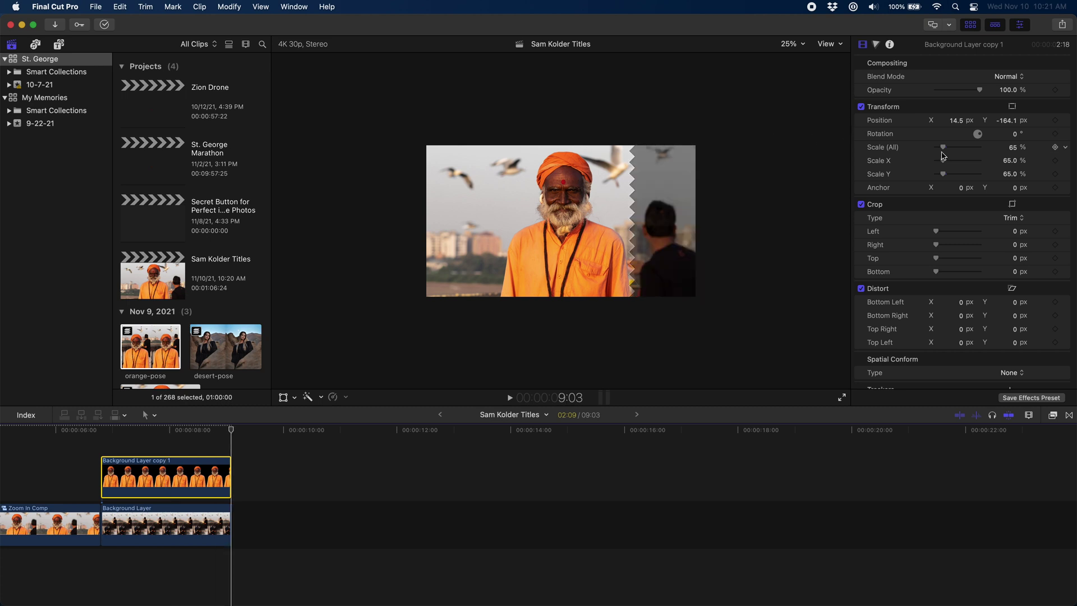
{"action": "left_click", "coordinate": [1057, 147]}
{"action": "key", "text": "Up"}
{"action": "left_click_drag", "start_coordinate": [1002, 148], "coordinate": [999, 120]}
Keyframe Background Layer's position and scale at its end, set its start to 126% and Y -1420.5 px, and preview the zoom full screen.
{"action": "left_click", "coordinate": [166, 539]}
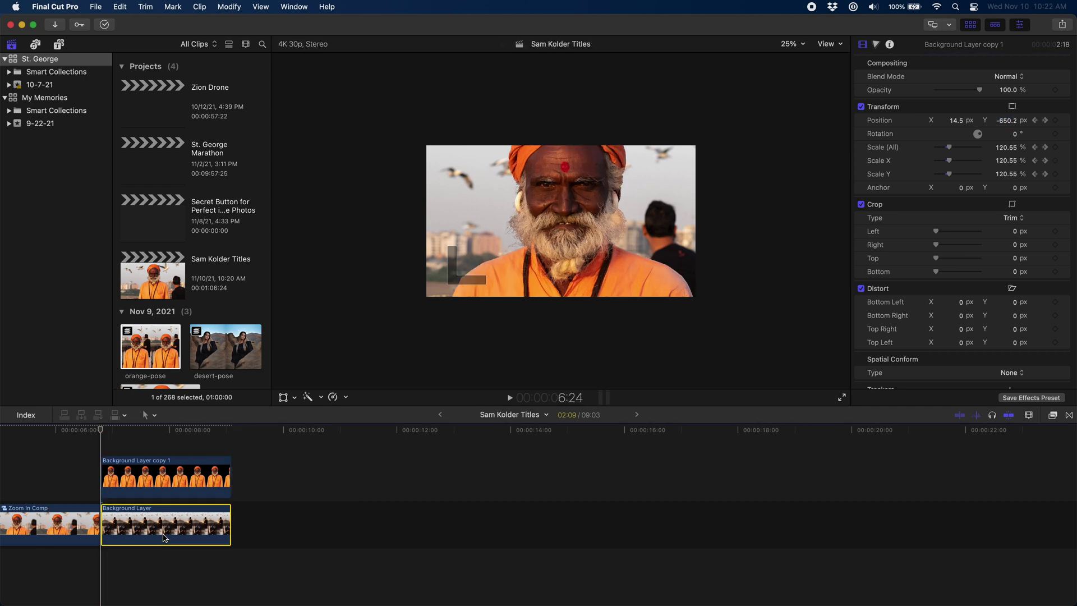
{"action": "key", "text": "Down"}
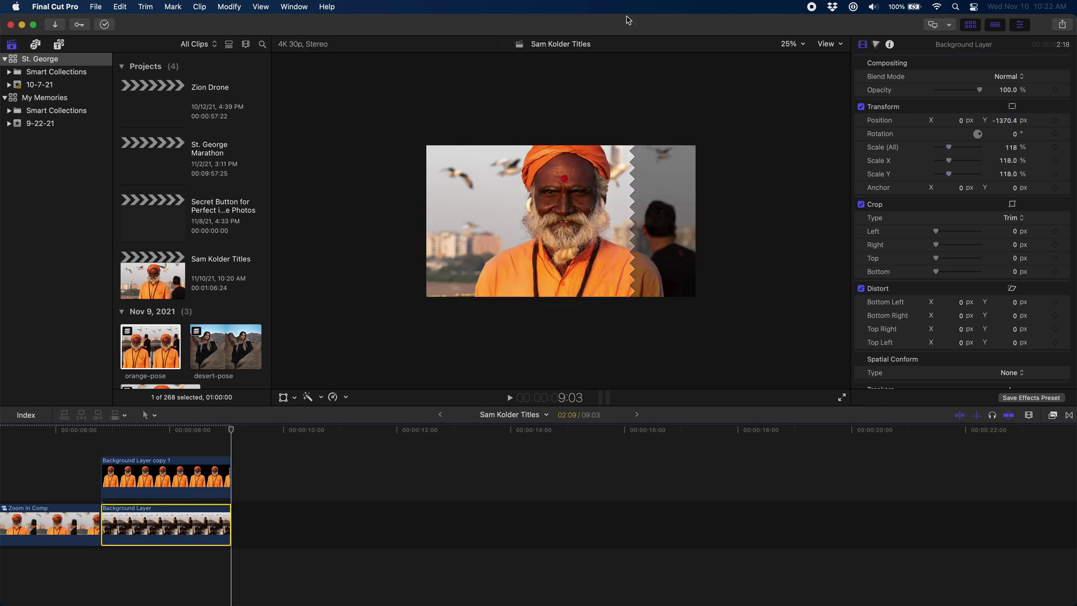
{"action": "left_click", "coordinate": [1056, 120]}
{"action": "key", "text": "Up"}
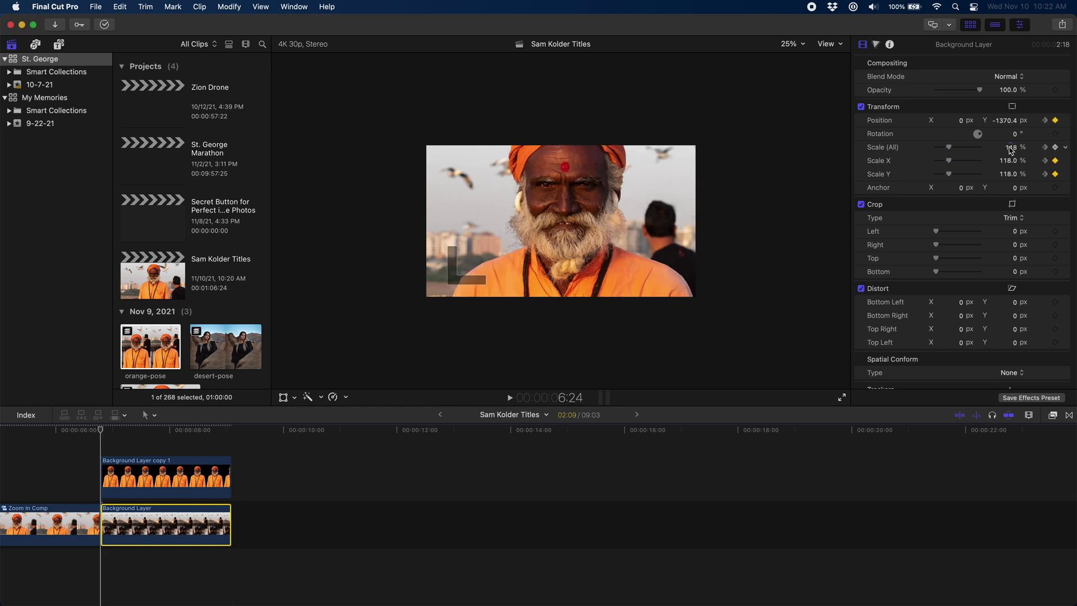
{"action": "left_click_drag", "start_coordinate": [1011, 147], "coordinate": [1005, 120]}
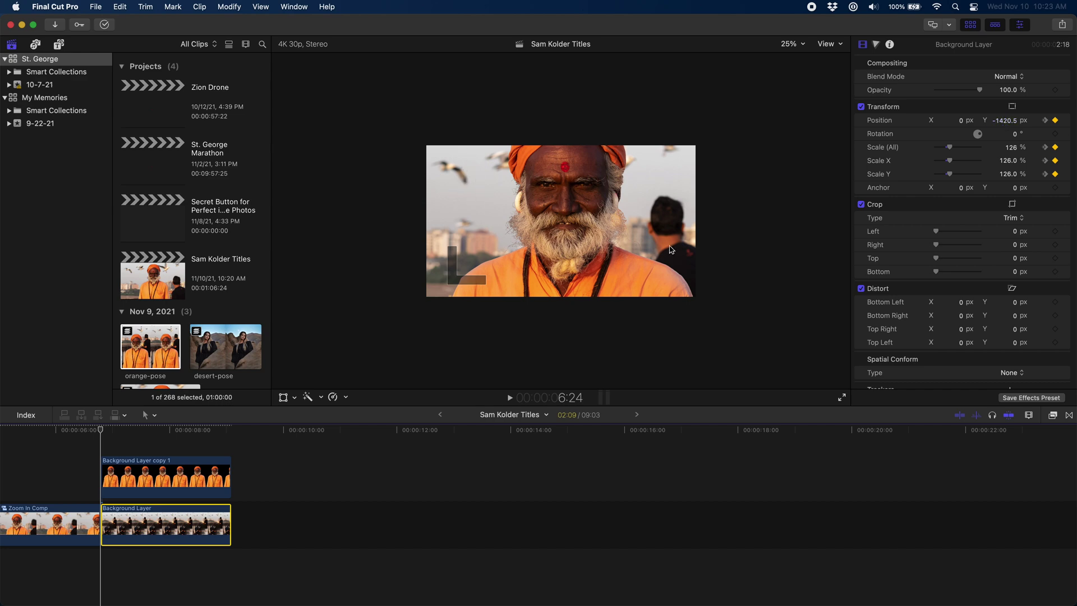
{"action": "key", "text": "space"}
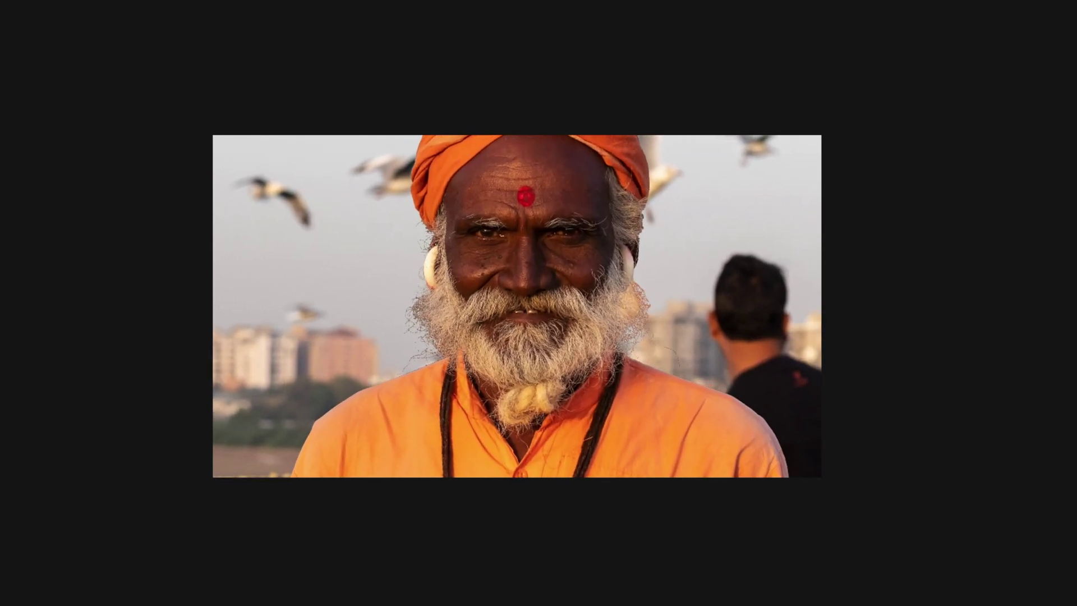
{"action": "key", "text": "Escape"}
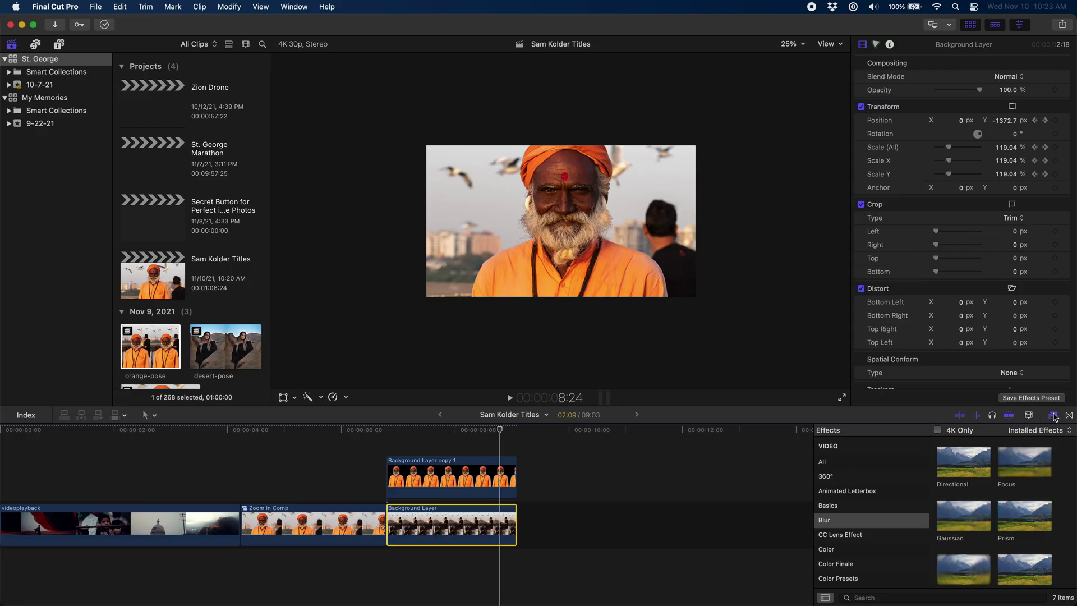
Apply the Focus blur to Background Layer, keyframing its Amount at 30 at the clip's end and 0 at the start.
{"action": "left_click_drag", "start_coordinate": [1019, 473], "coordinate": [460, 532]}
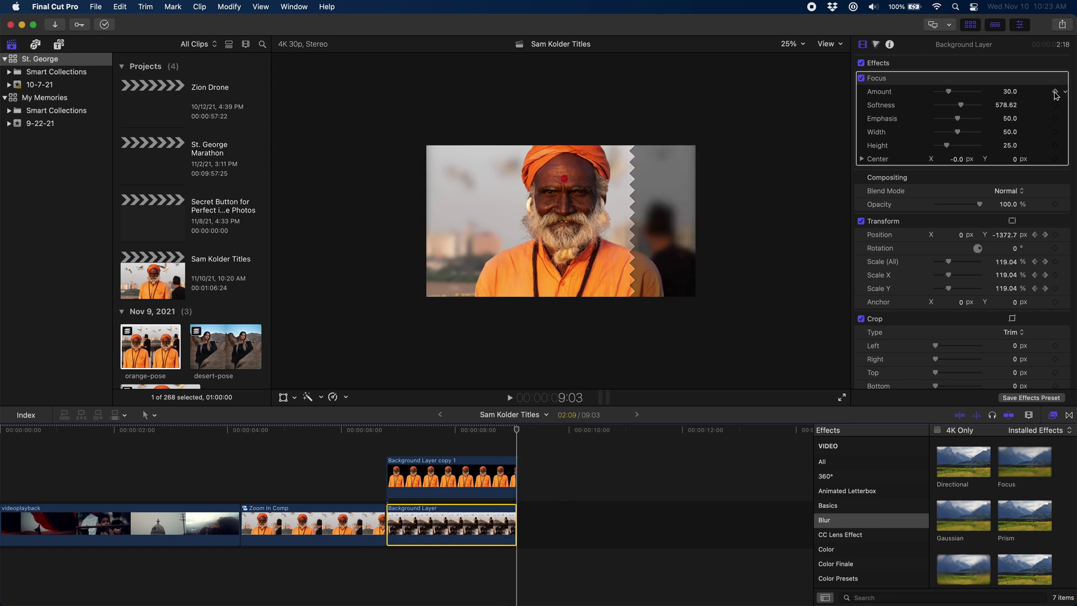
{"action": "key", "text": "Up"}
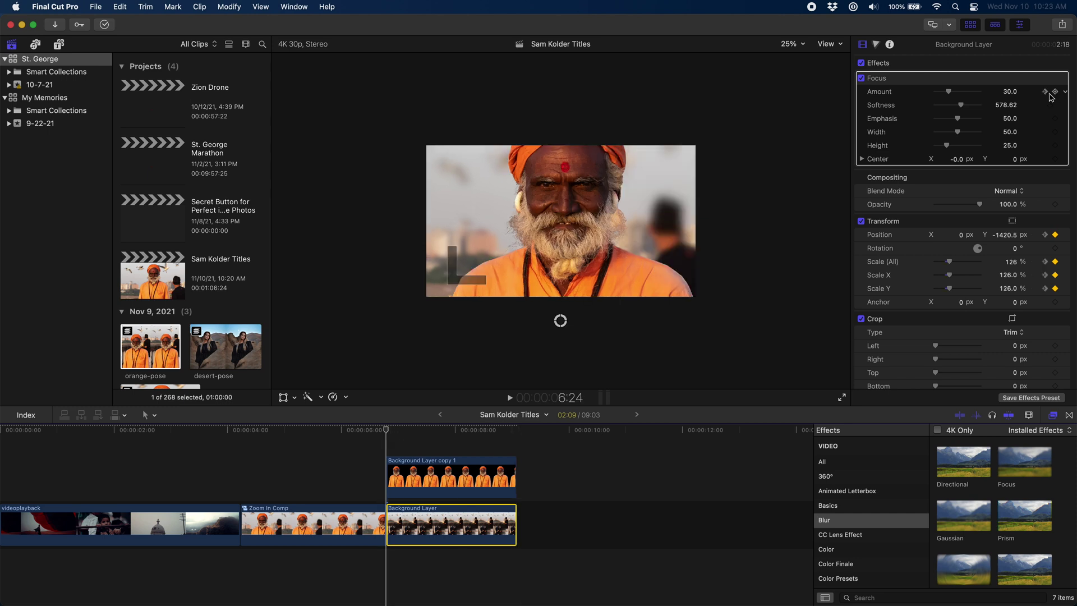
{"action": "key", "text": "Down"}
{"action": "key", "text": "Up"}
{"action": "left_click", "coordinate": [1055, 94]}
{"action": "left_click_drag", "start_coordinate": [949, 92], "coordinate": [904, 96]}
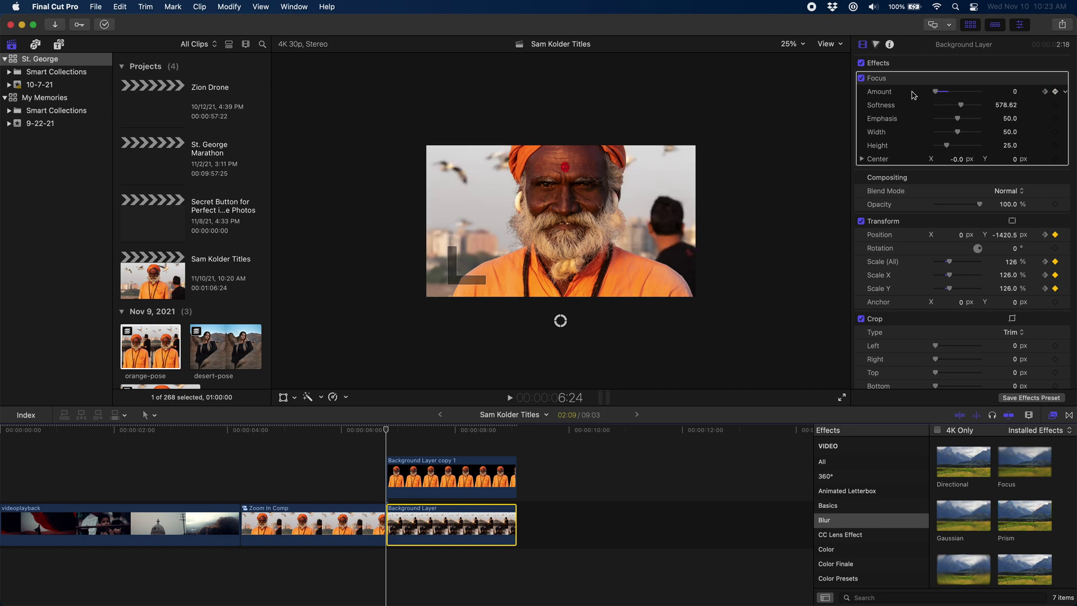
Reduce the Focus Amount at the end of Background Layer and play back the layered zoom.
{"action": "key", "text": "Down"}
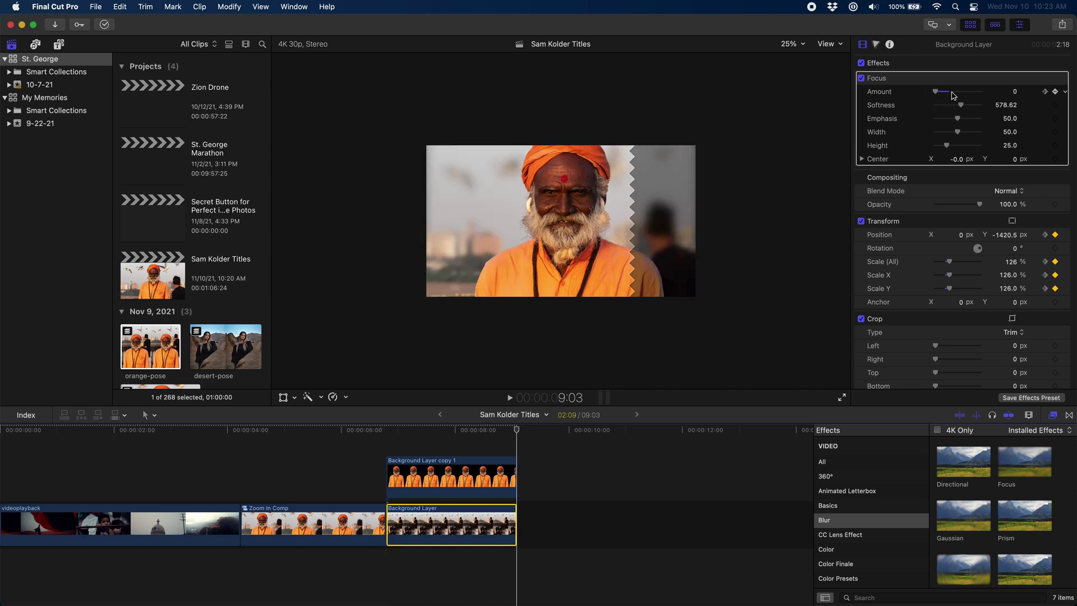
{"action": "left_click_drag", "start_coordinate": [936, 95], "coordinate": [928, 96]}
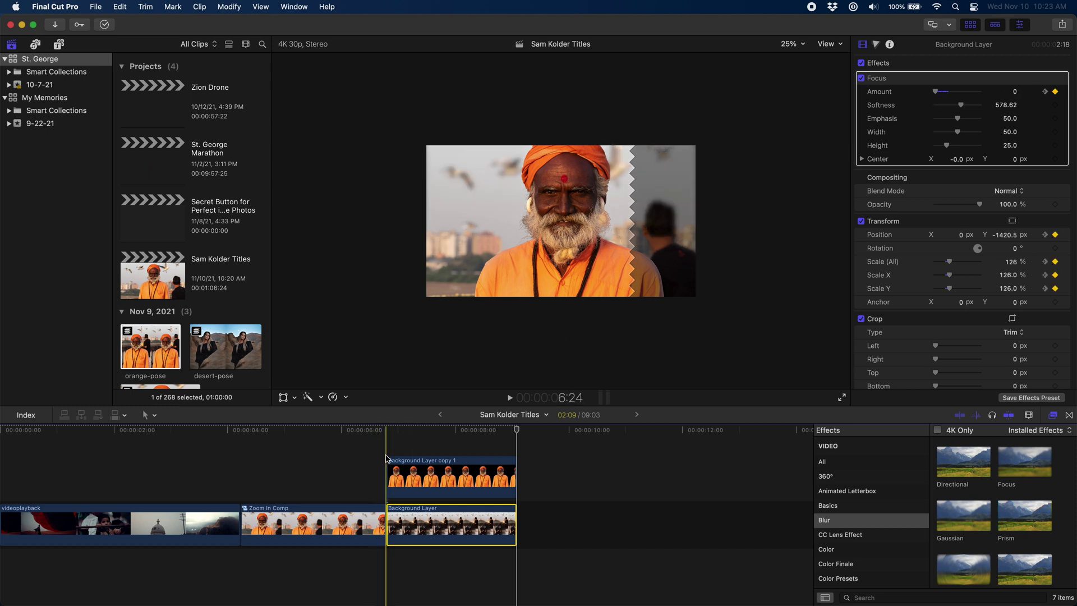
{"action": "key", "text": "space"}
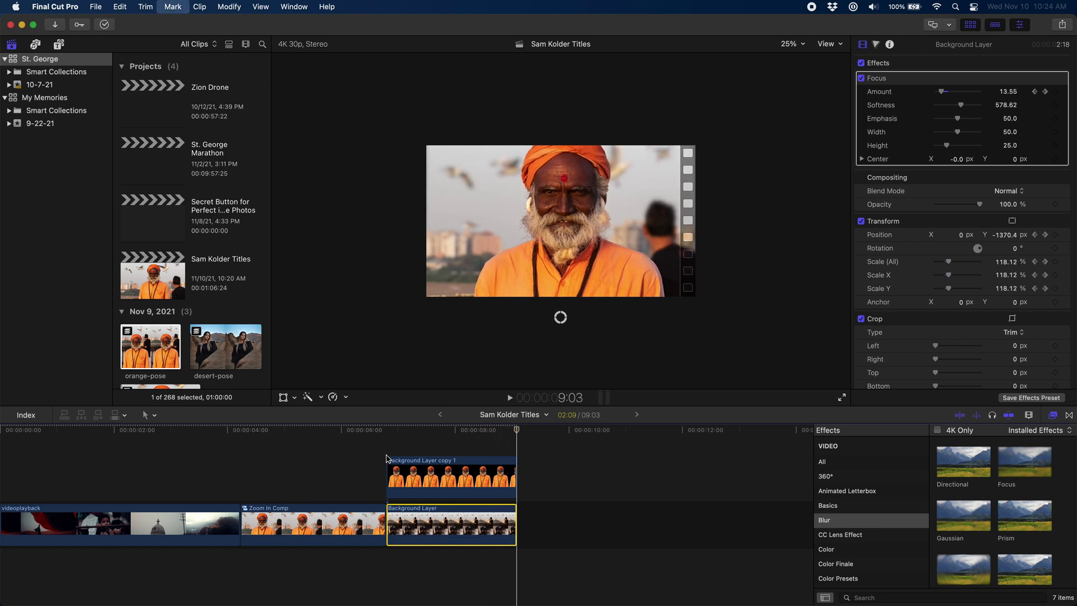
{"action": "key", "text": "j"}
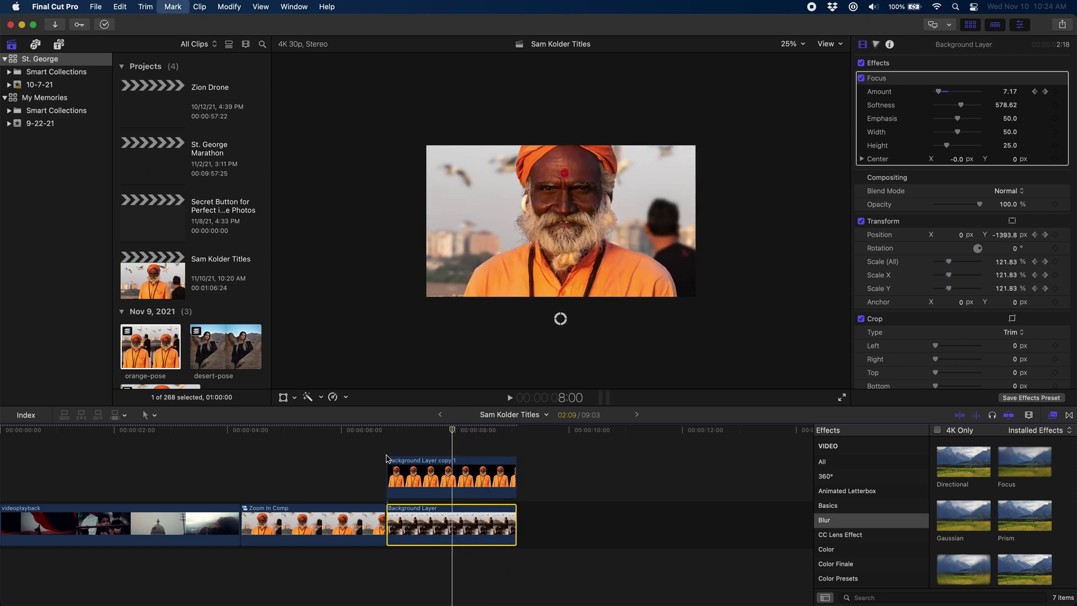
Combine Background Layer and Background Layer copy 1 into a compound clip named Zoom Comp 2 in event 10-7-21.
{"action": "left_click", "coordinate": [434, 460]}
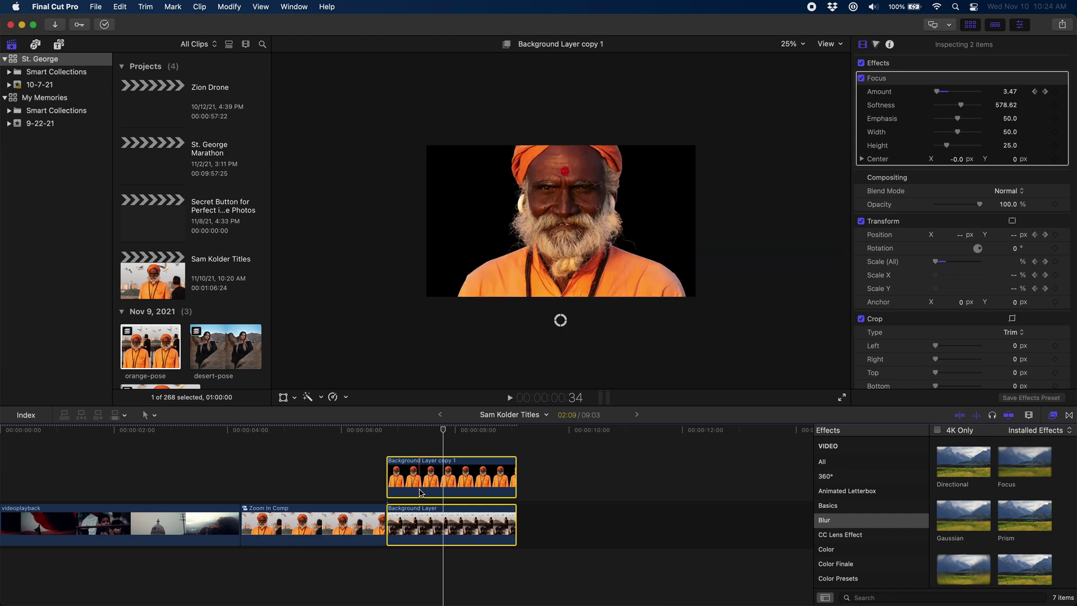
{"action": "key", "text": "alt+g"}
{"action": "type", "text": "Zoom Comp 2"}
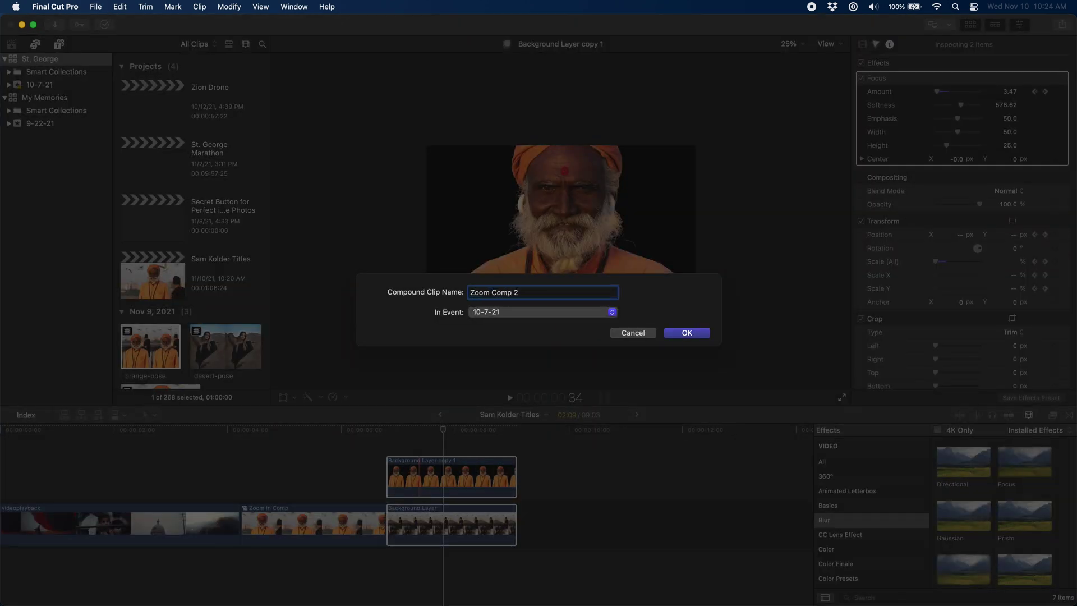
{"action": "key", "text": "Return"}
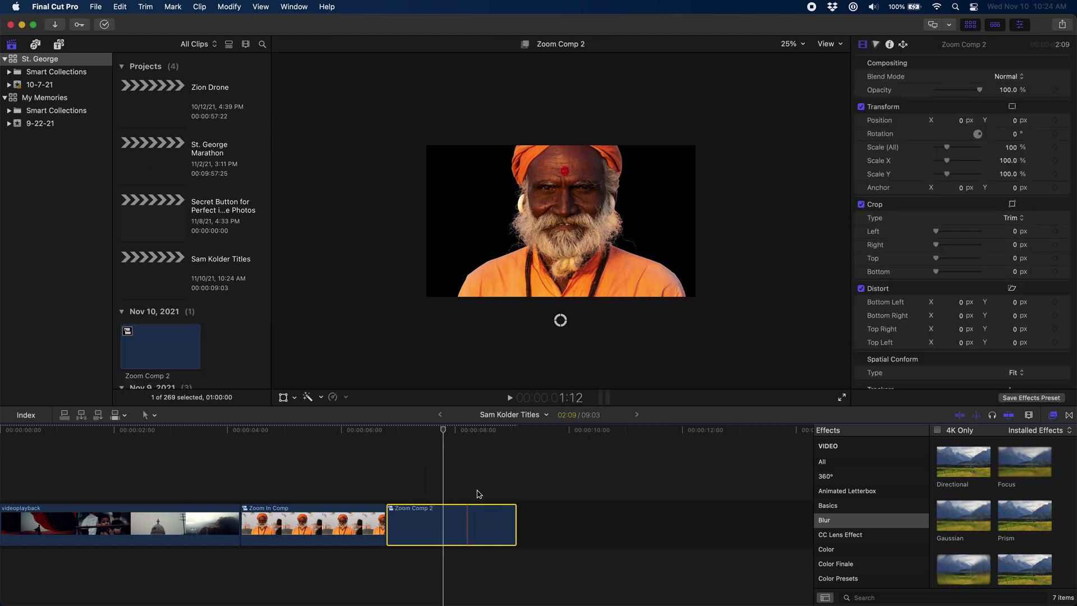
Split the speed of Zoom Comp 2 at 8:17 and undo the last speed change made on its first segment.
{"action": "left_click", "coordinate": [466, 431]}
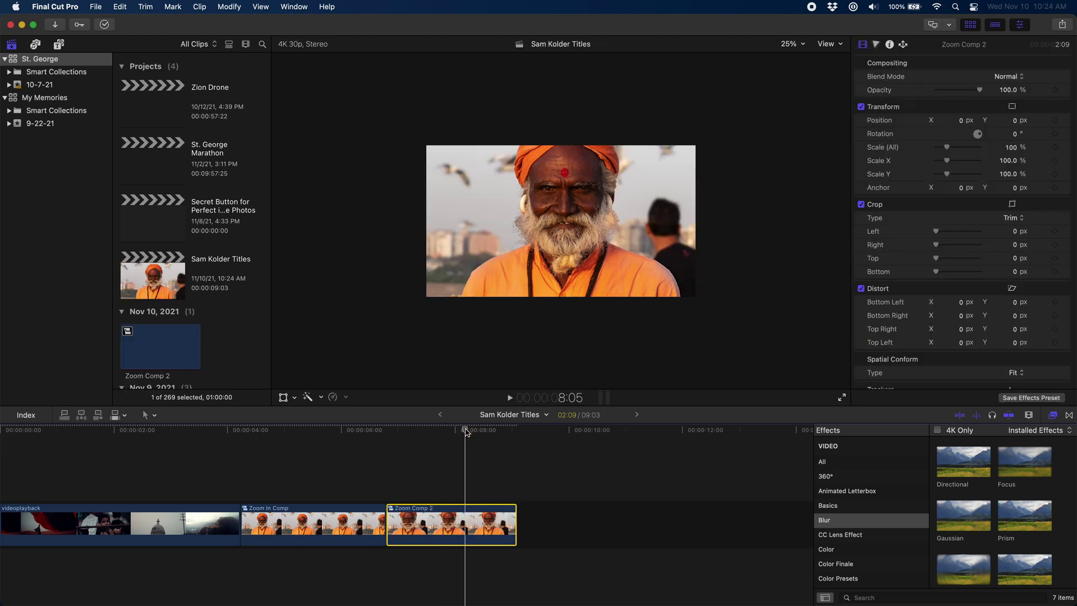
{"action": "left_click", "coordinate": [487, 430]}
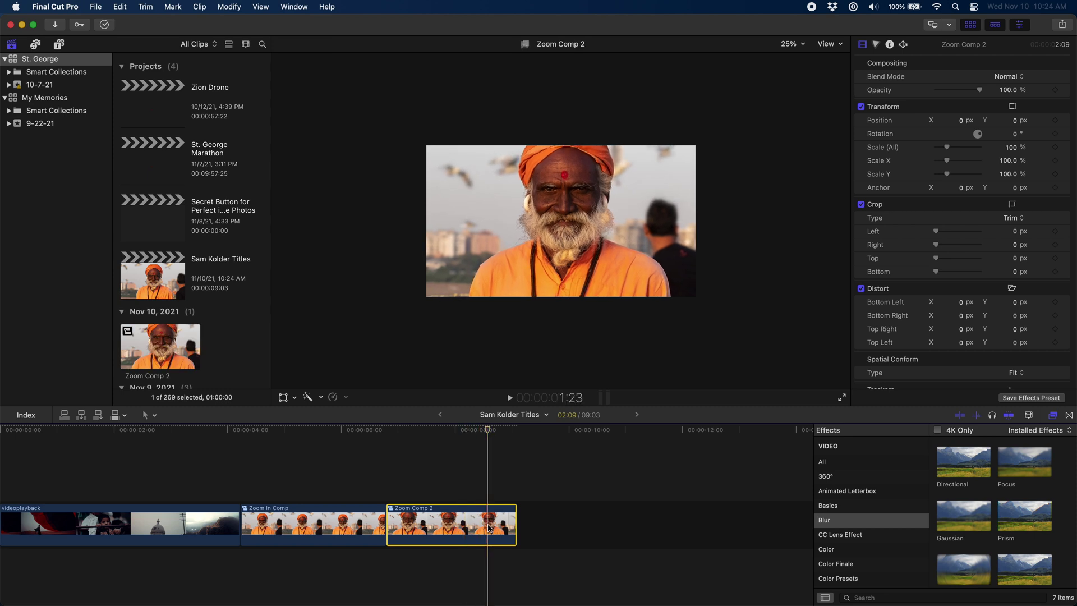
{"action": "key", "text": "ctrl+v"}
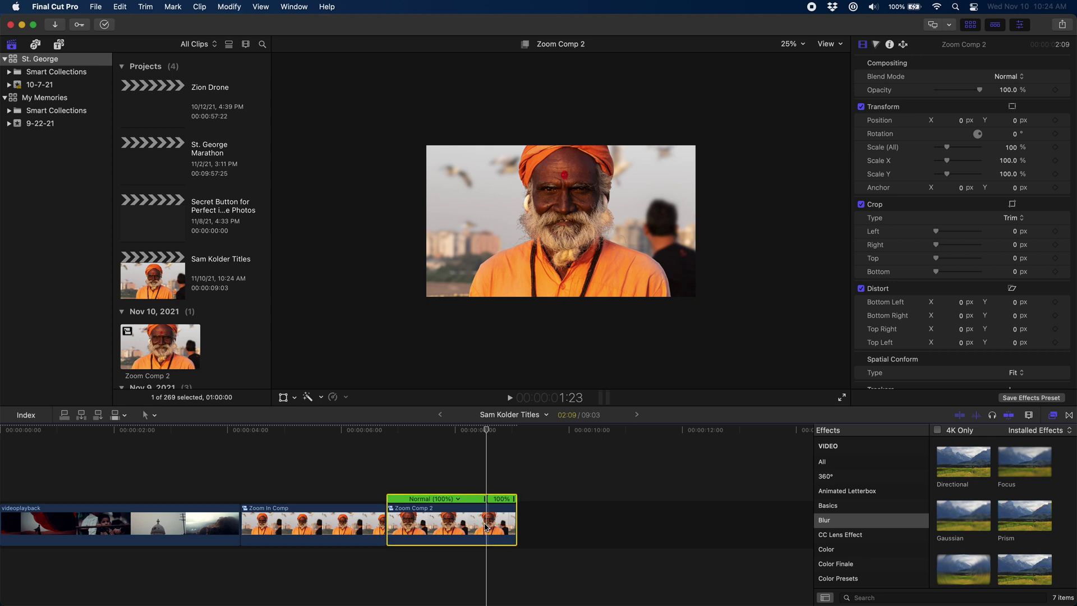
{"action": "left_click", "coordinate": [457, 504]}
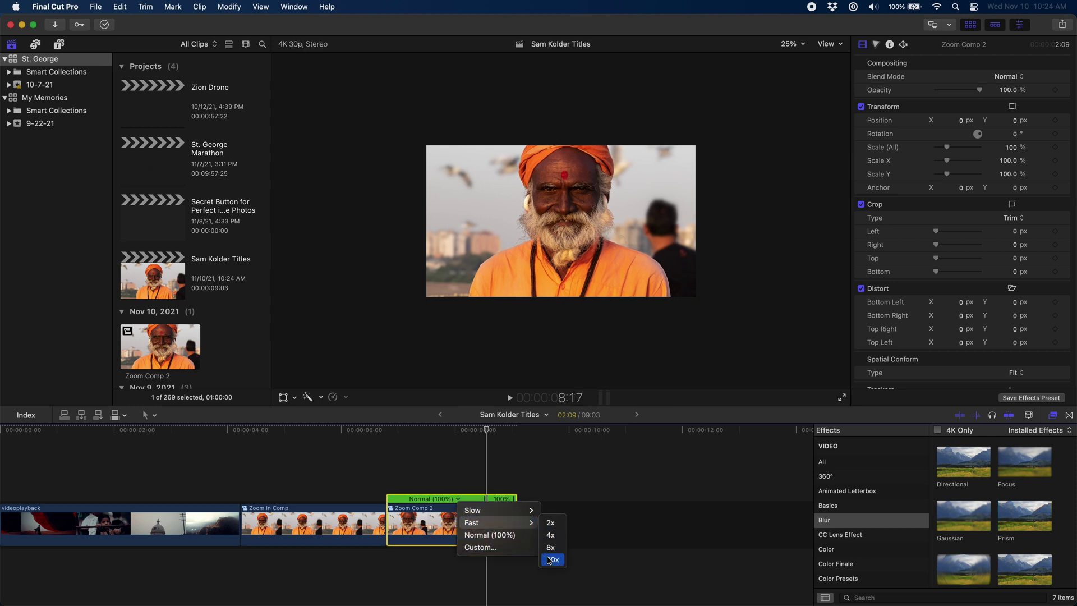
{"action": "left_click", "coordinate": [520, 535]}
{"action": "key", "text": "super+z"}
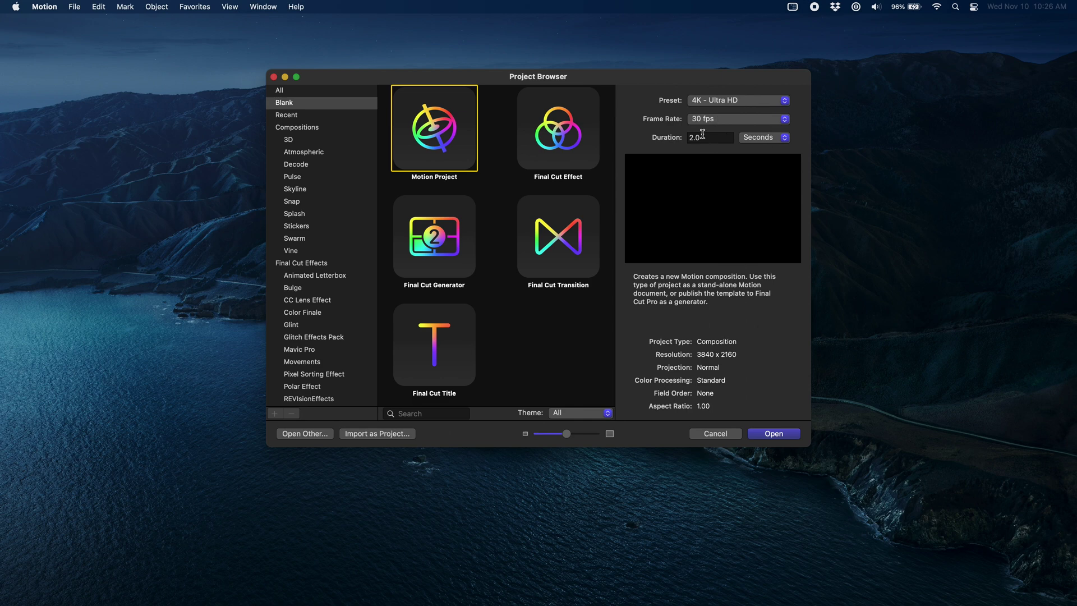
In Motion, create a blank Motion Project with the 4K - Ultra HD preset, 30 fps and a 2-second duration.
{"action": "left_click_drag", "start_coordinate": [703, 137], "coordinate": [683, 141]}
{"action": "left_click", "coordinate": [704, 137]}
{"action": "left_click", "coordinate": [780, 434]}
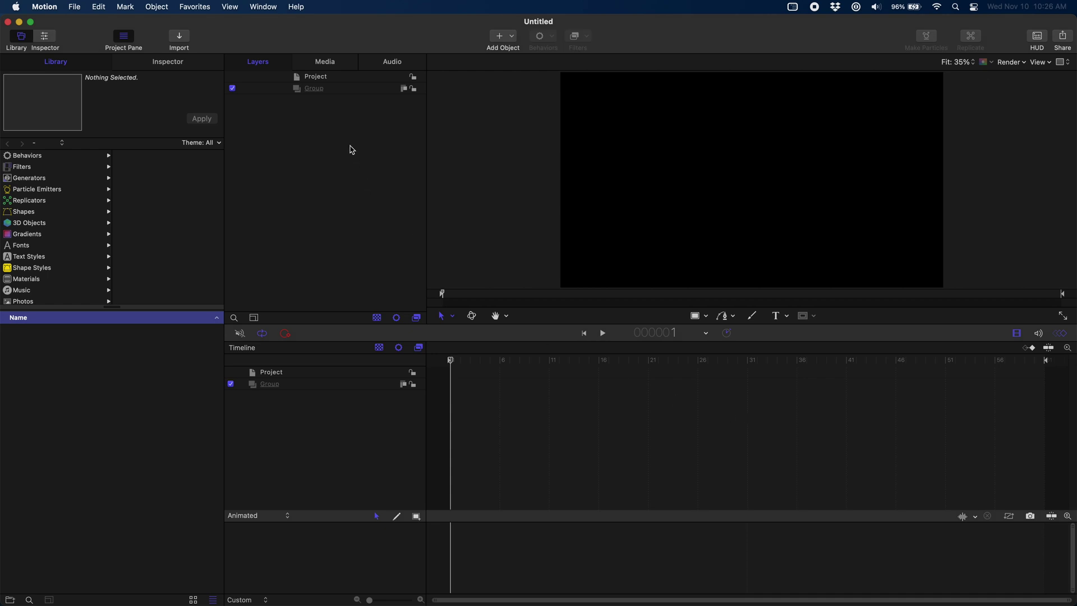
Choose desert-pose.psd and orange-pose.psd from the Desktop and import them together into the project.
{"action": "left_click", "coordinate": [75, 6]}
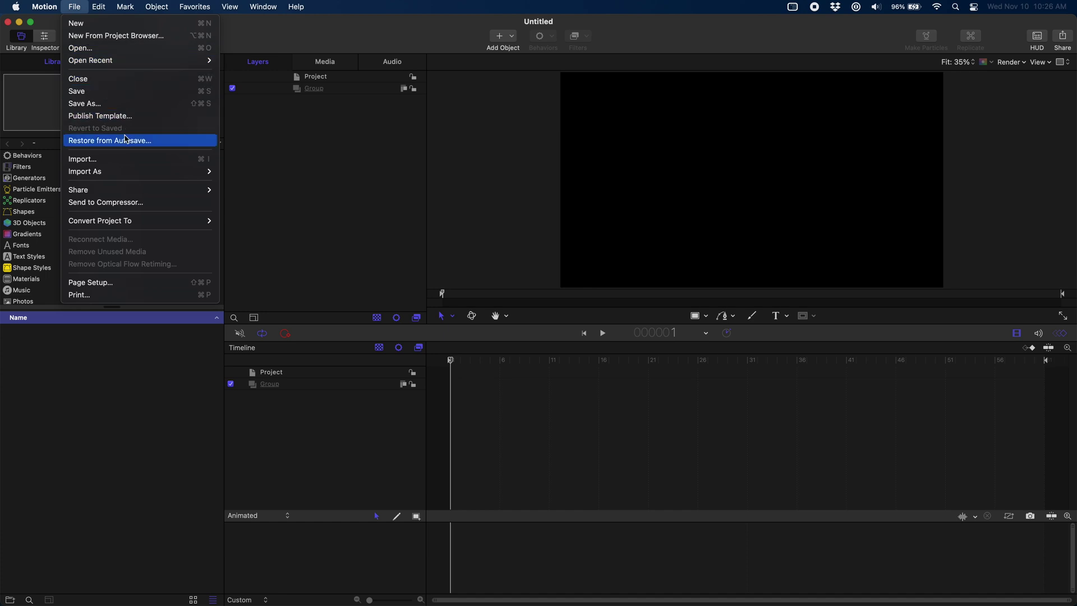
{"action": "left_click", "coordinate": [119, 162]}
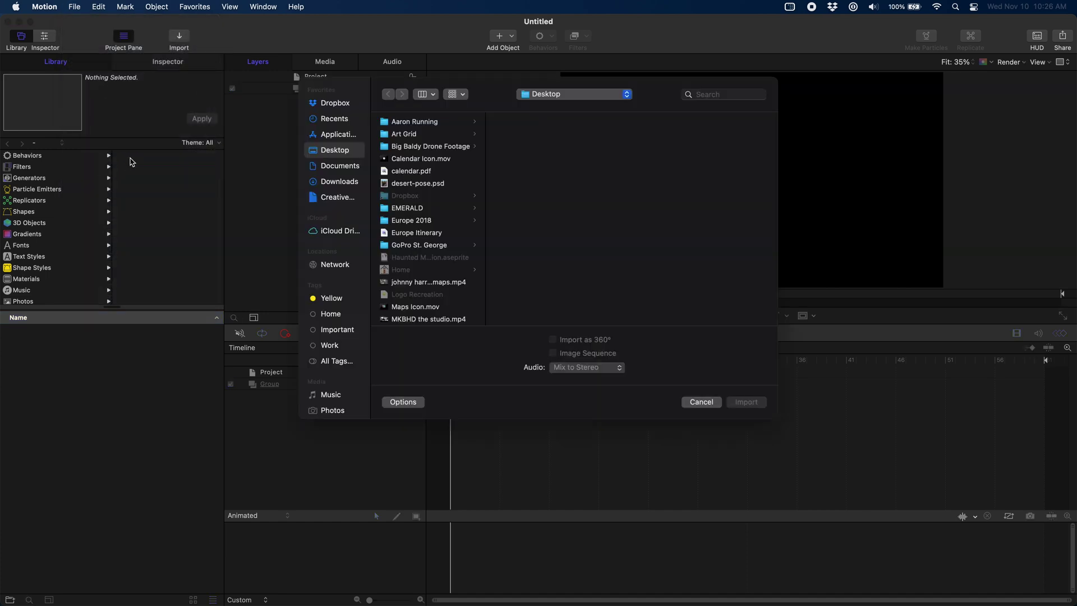
{"action": "left_click", "coordinate": [436, 185]}
{"action": "scroll", "coordinate": [434, 194], "scroll_direction": "down", "scroll_amount": 5}
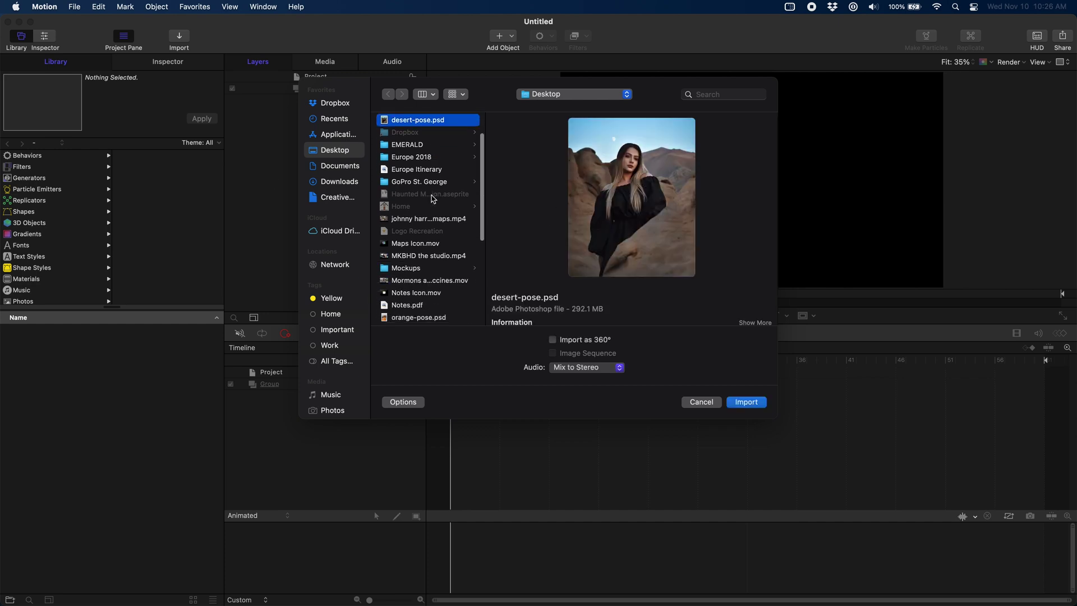
{"action": "left_click", "coordinate": [440, 243], "text": "super"}
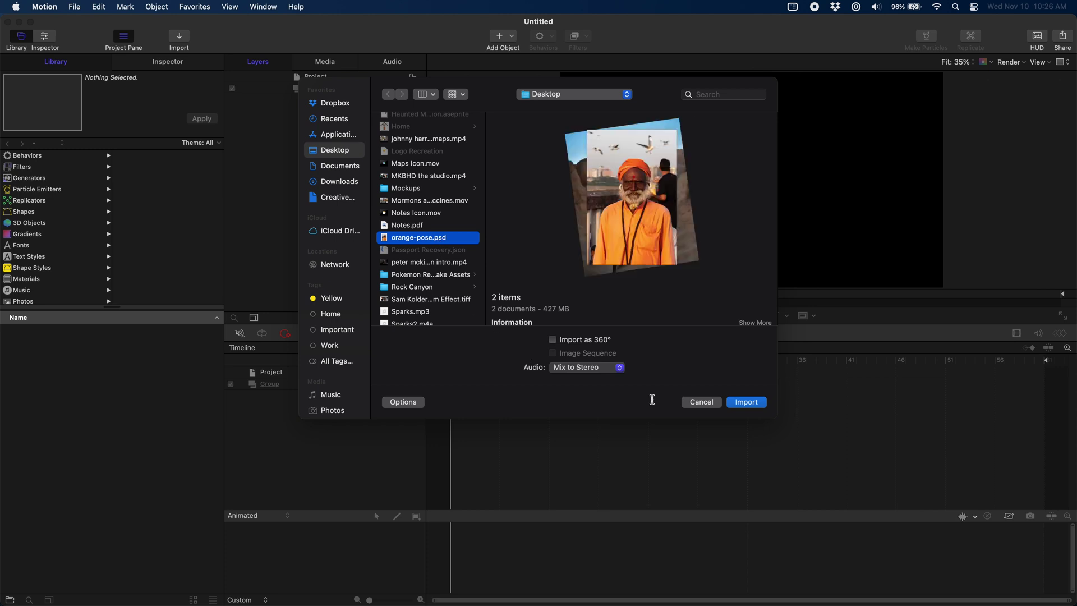
{"action": "left_click", "coordinate": [744, 402]}
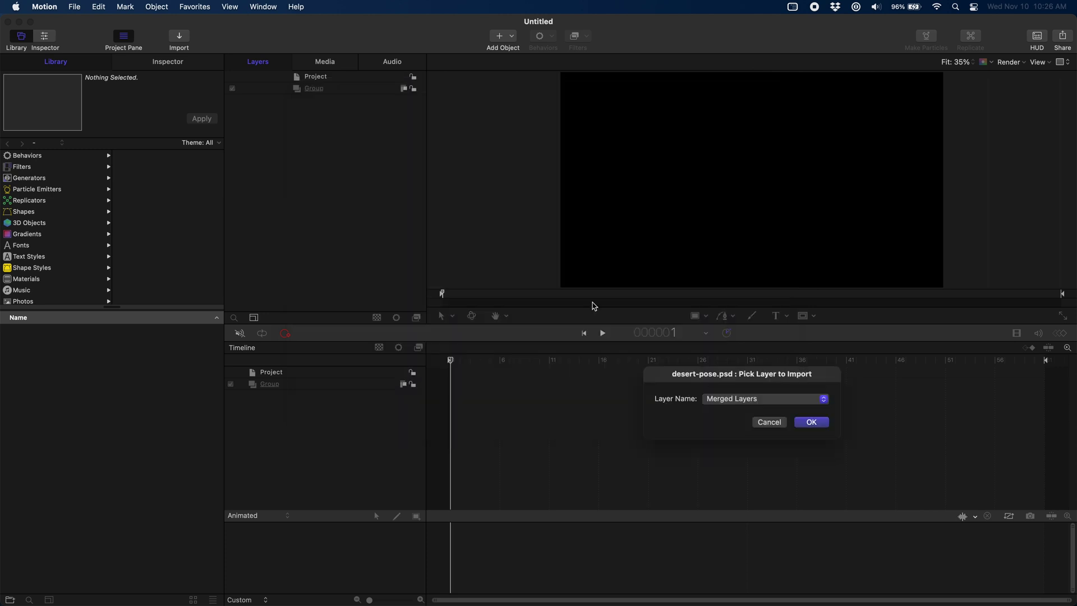
Bring in both desert-pose.psd and orange-pose.psd with the All Layers option.
{"action": "left_click", "coordinate": [750, 400]}
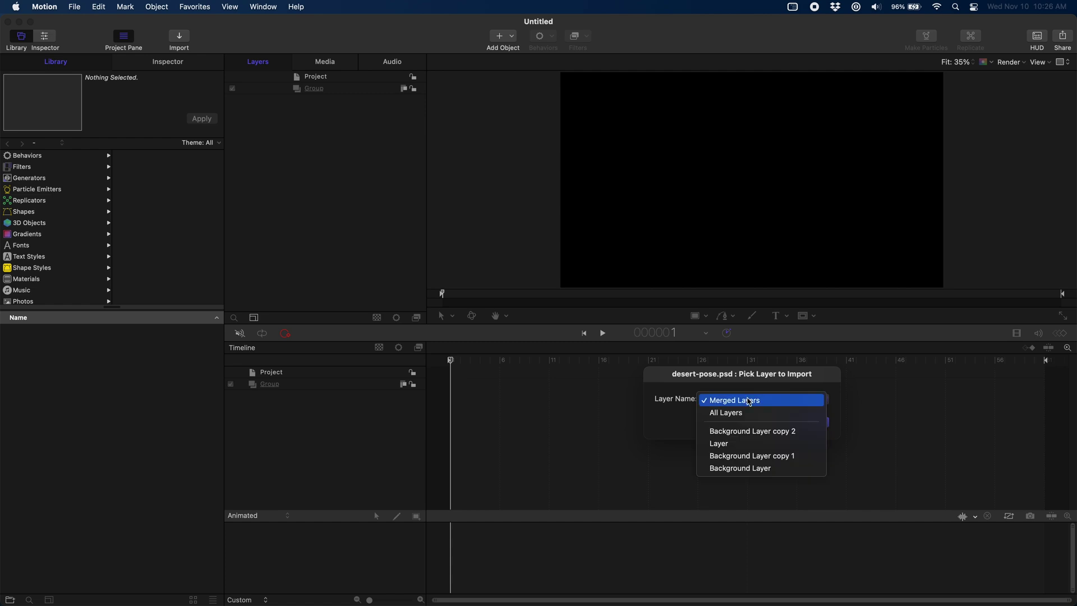
{"action": "left_click", "coordinate": [749, 415]}
{"action": "left_click_drag", "start_coordinate": [739, 380], "coordinate": [617, 293]}
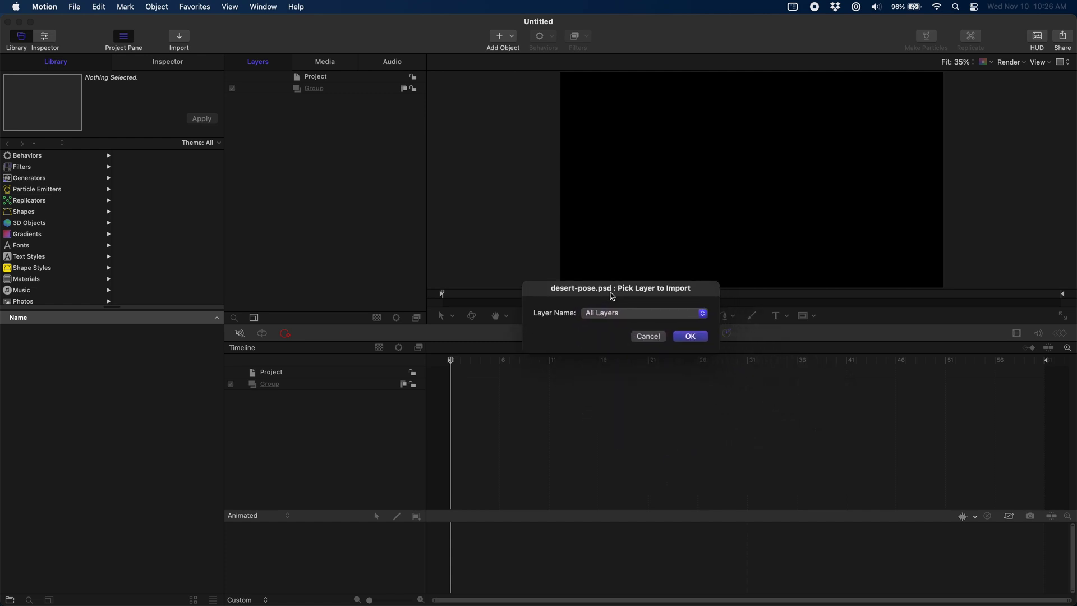
{"action": "left_click", "coordinate": [603, 322]}
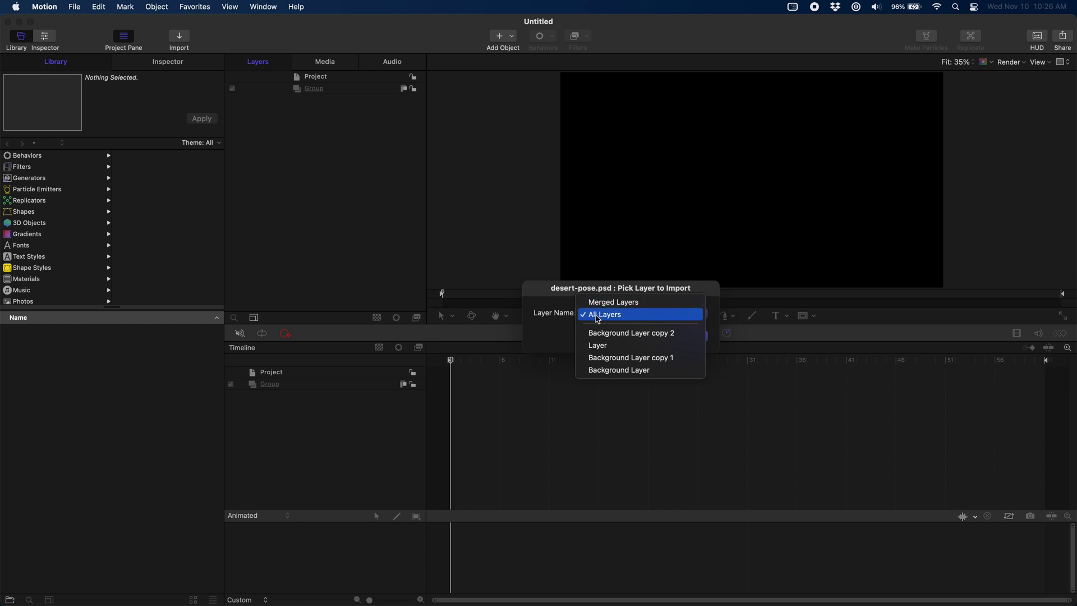
{"action": "left_click", "coordinate": [600, 315]}
{"action": "left_click", "coordinate": [691, 338]}
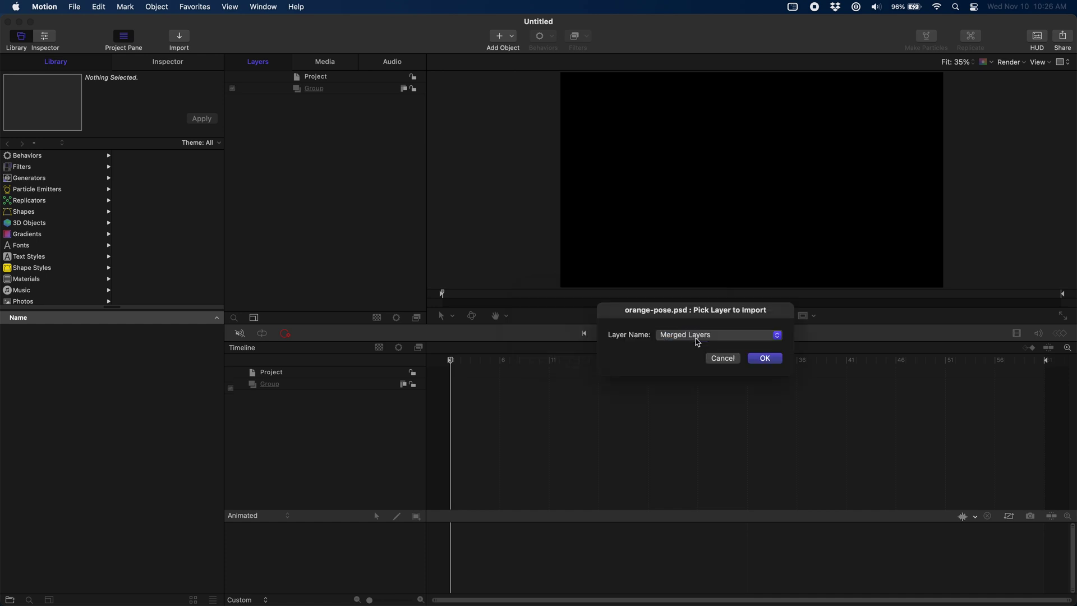
{"action": "left_click", "coordinate": [729, 335]}
{"action": "left_click", "coordinate": [723, 349]}
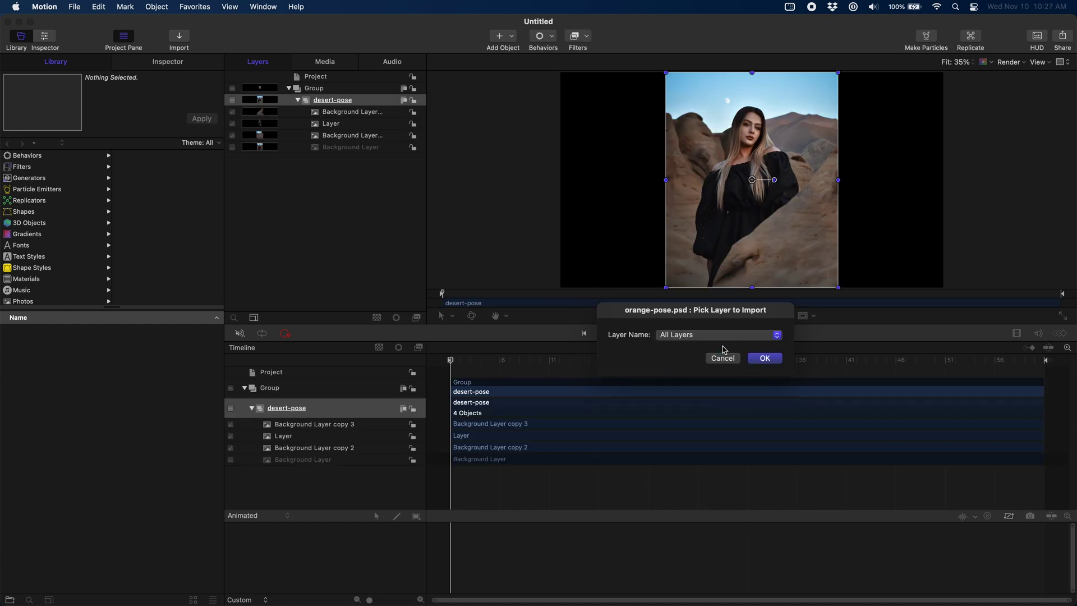
{"action": "left_click", "coordinate": [759, 363]}
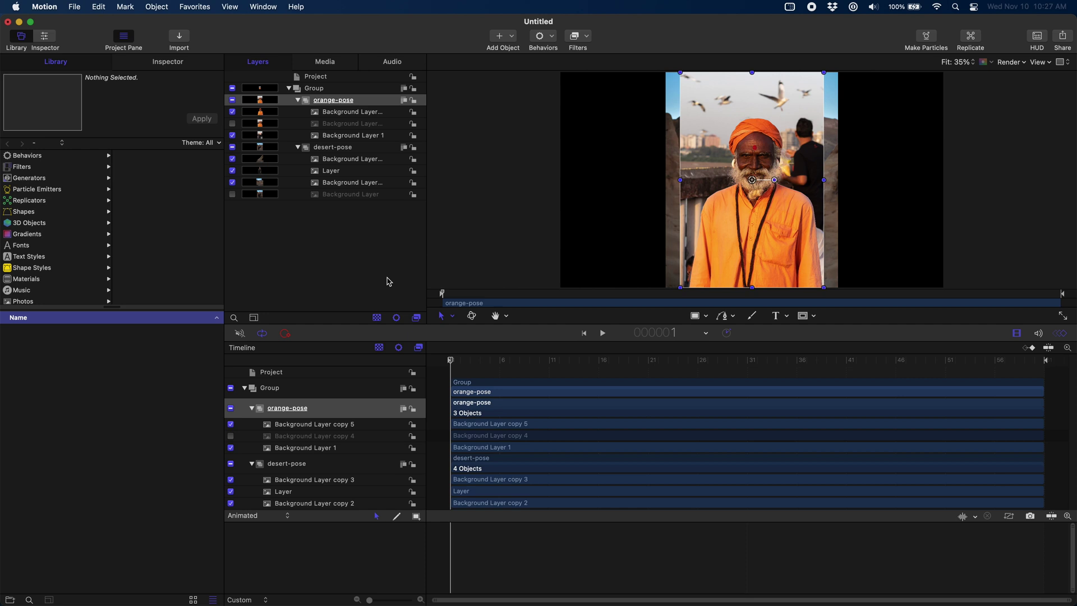
Delete the hidden Background Layer copy 4 from the orange-pose group and the hidden Background Layer from the desert-pose group.
{"action": "left_click", "coordinate": [272, 125]}
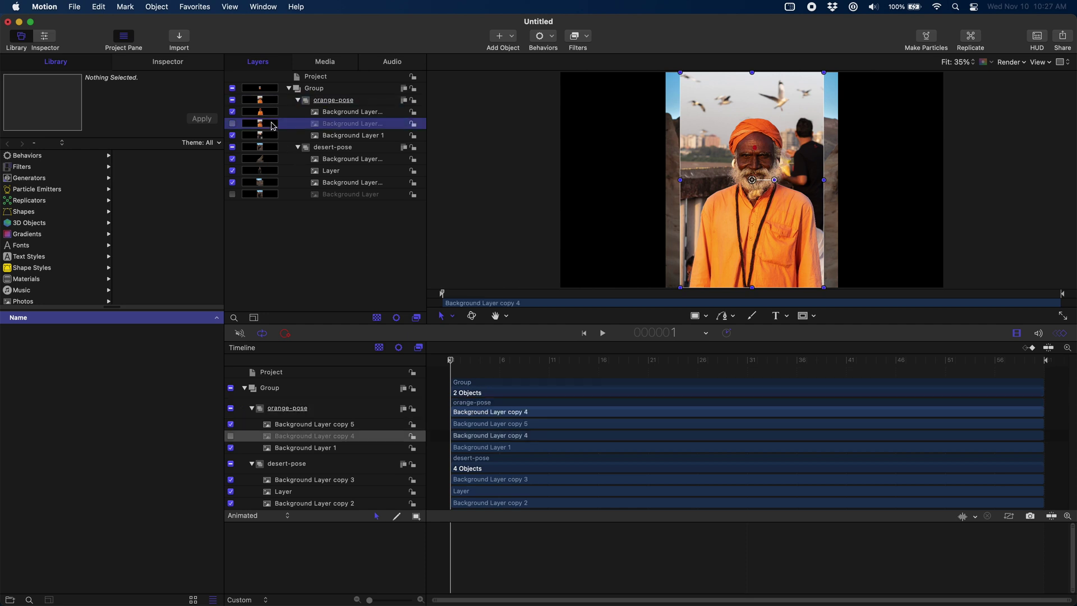
{"action": "key", "text": "Delete"}
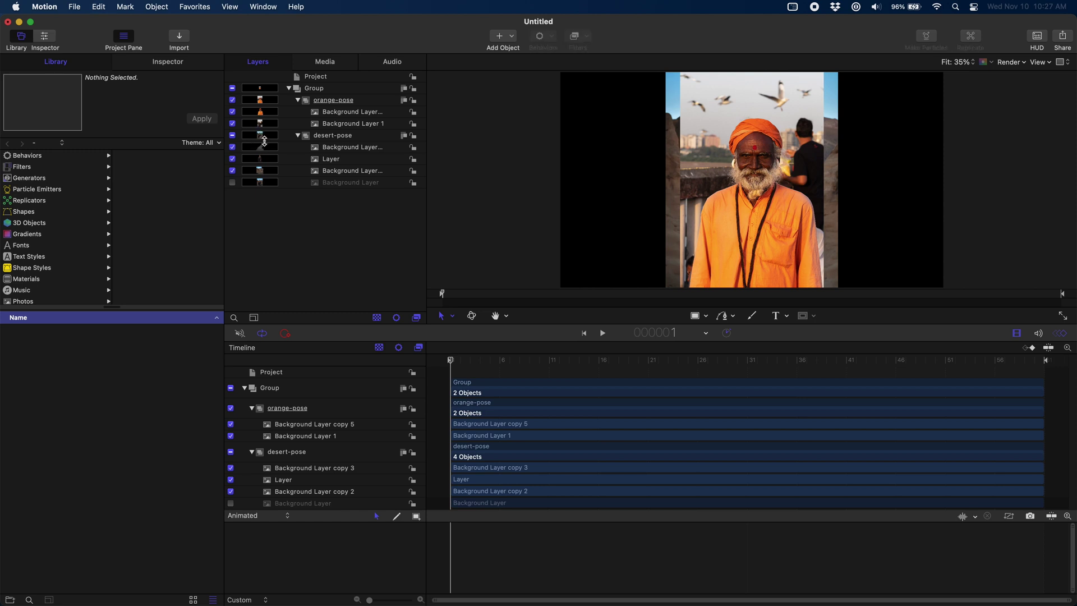
{"action": "left_click", "coordinate": [284, 185]}
{"action": "key", "text": "Delete"}
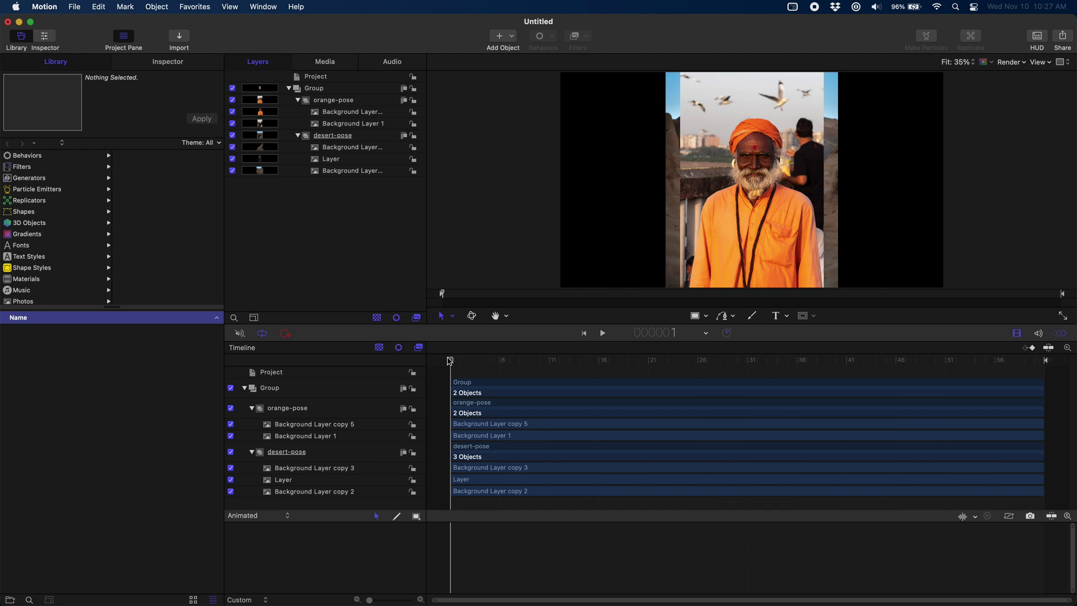
Trim the orange-pose group so that it ends at frame 11.
{"action": "key", "text": "Right"}
{"action": "key", "text": "Right"}
{"action": "key", "text": "Right"}
{"action": "key", "text": "Right"}
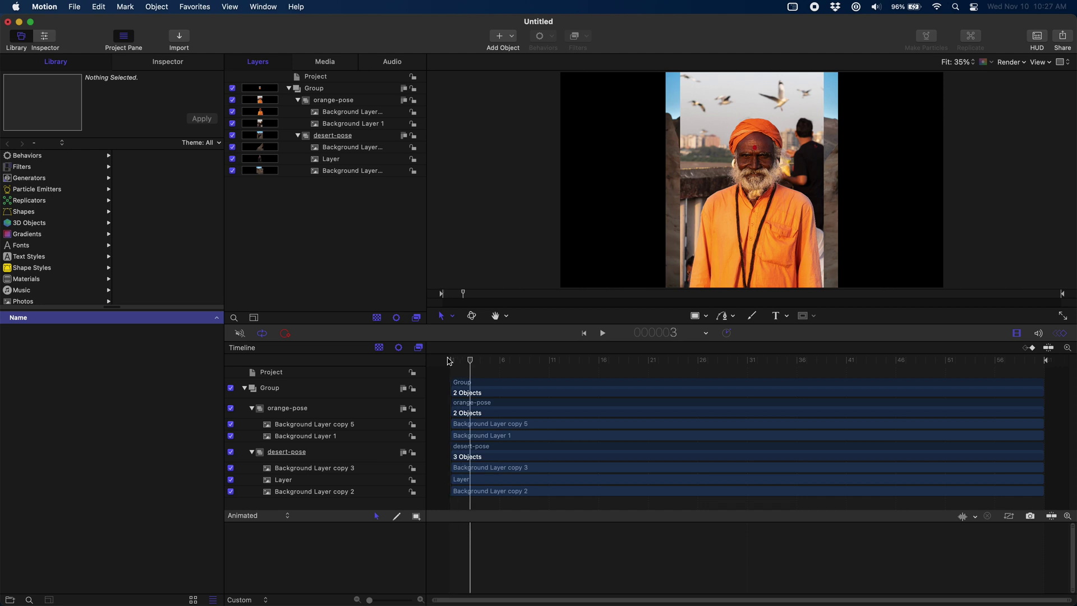
{"action": "key", "text": "Right"}
{"action": "key", "text": "Right"}
{"action": "key", "text": "Right"}
{"action": "key", "text": "Right"}
{"action": "key", "text": "Right"}
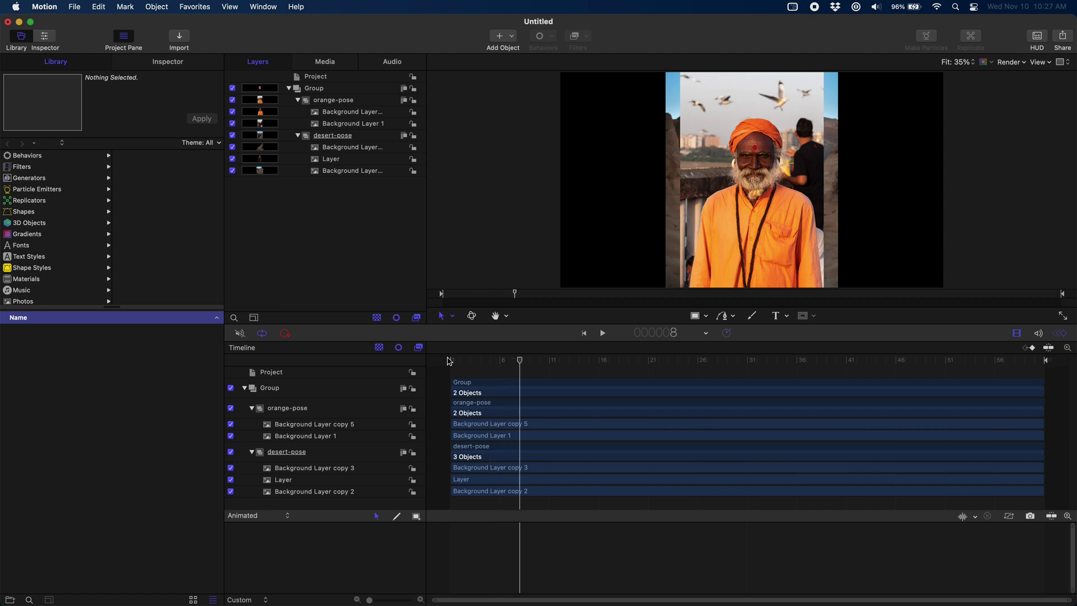
{"action": "key", "text": "Right"}
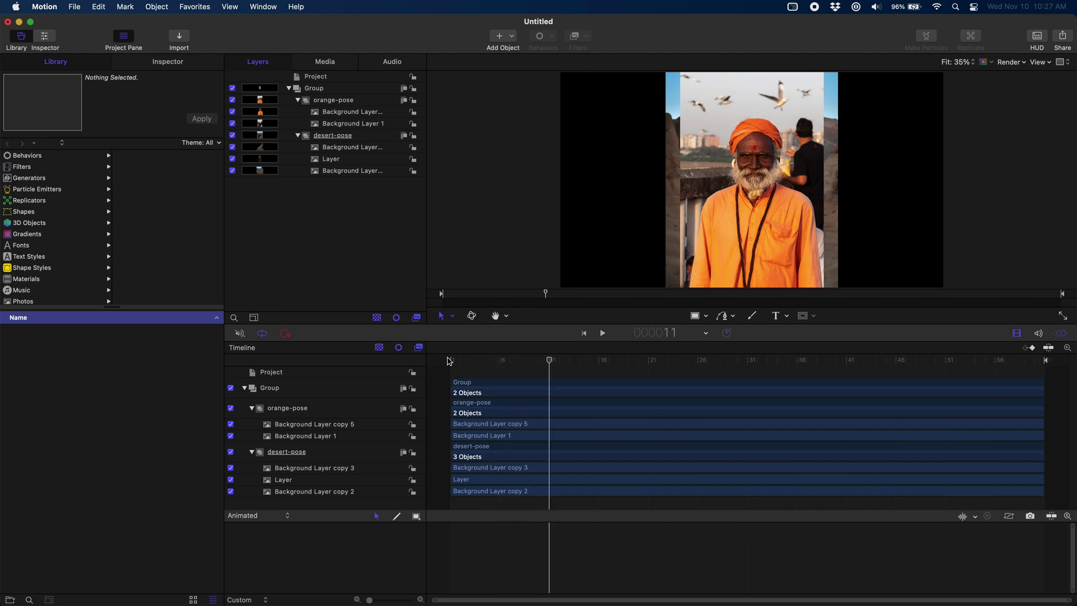
{"action": "left_click", "coordinate": [348, 409]}
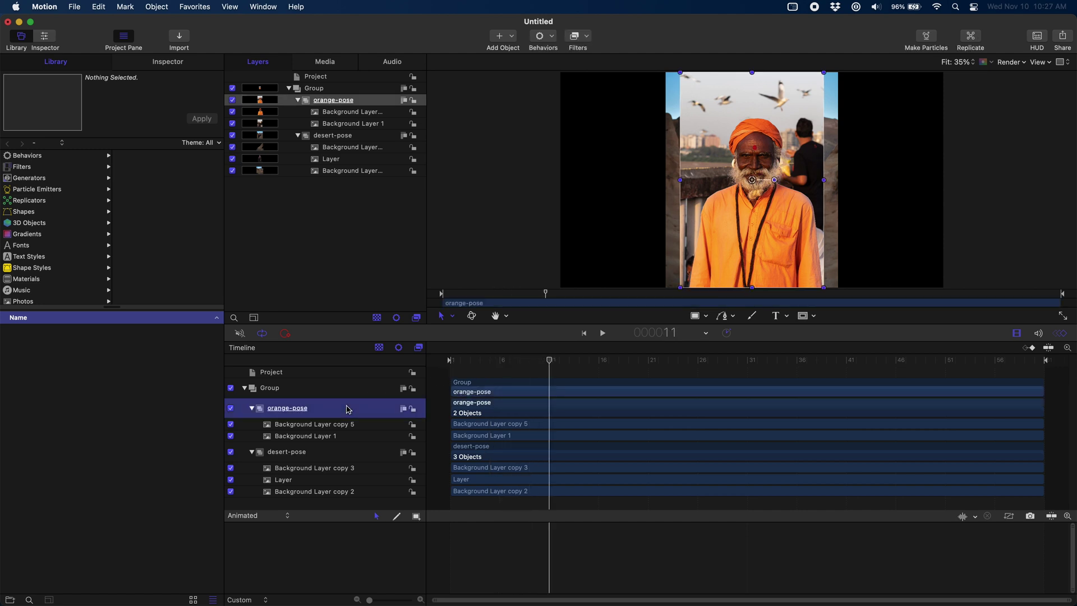
{"action": "key", "text": "o"}
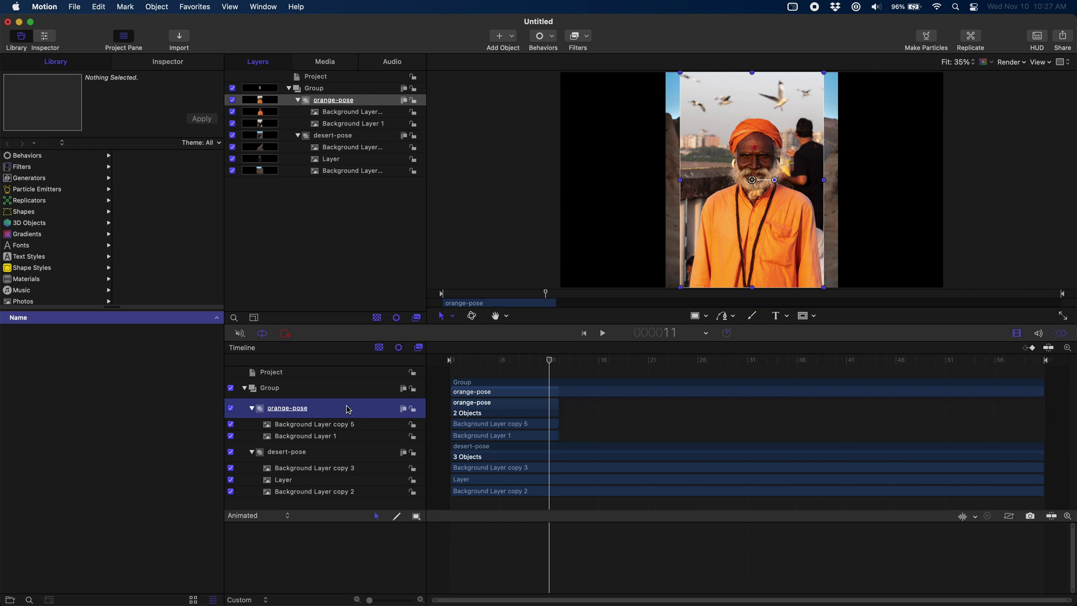
Move the desert-pose group so it starts right after orange-pose, and trim its end to frame 22.
{"action": "left_click_drag", "start_coordinate": [462, 451], "coordinate": [575, 453]}
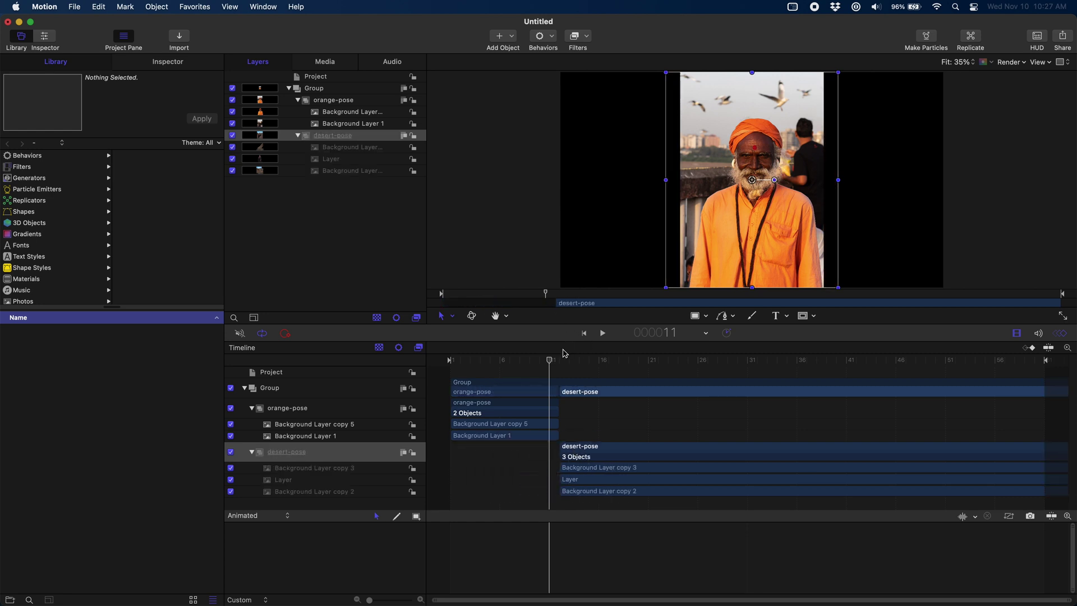
{"action": "key", "text": "Right"}
{"action": "key", "text": "Right"}
{"action": "key", "text": "Right"}
{"action": "key", "text": "Right"}
{"action": "key", "text": "Right"}
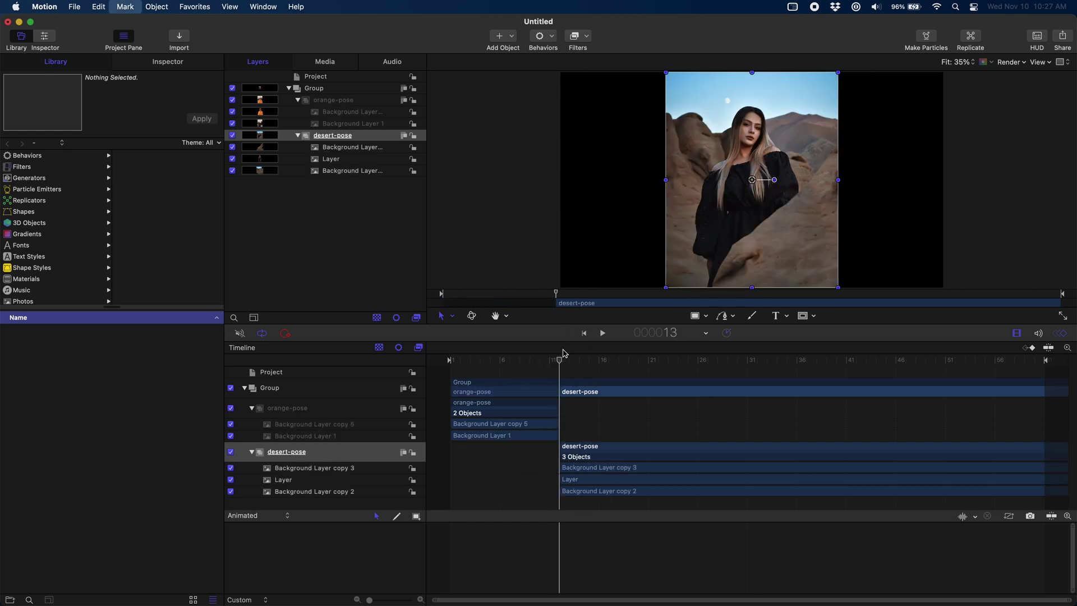
{"action": "key", "text": "Right"}
{"action": "key", "text": "Right"}
{"action": "key", "text": "Right"}
{"action": "key", "text": "Right"}
{"action": "key", "text": "Right"}
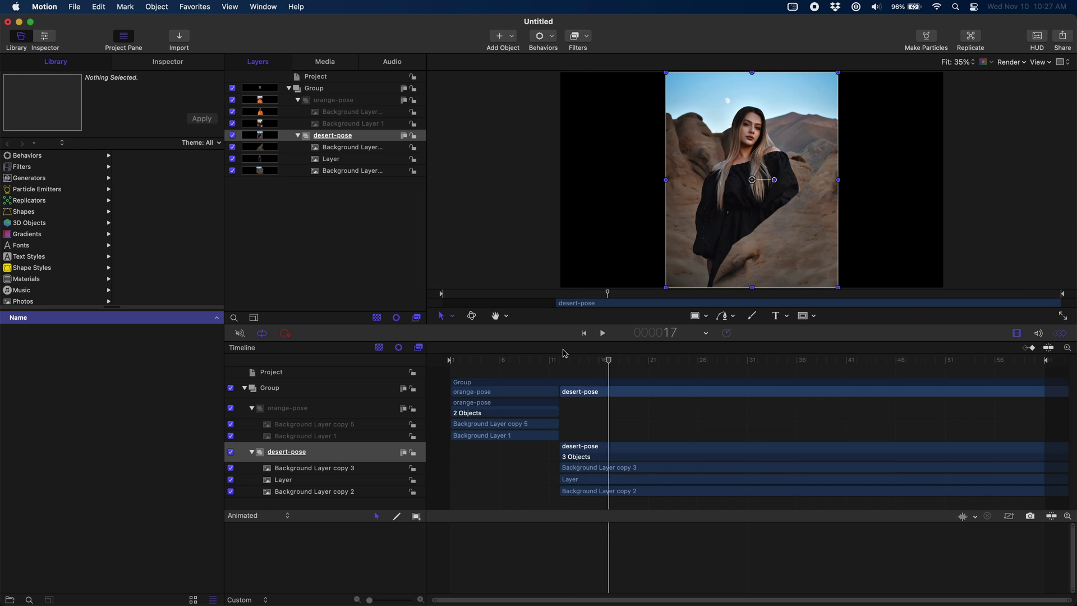
{"action": "key", "text": "Right"}
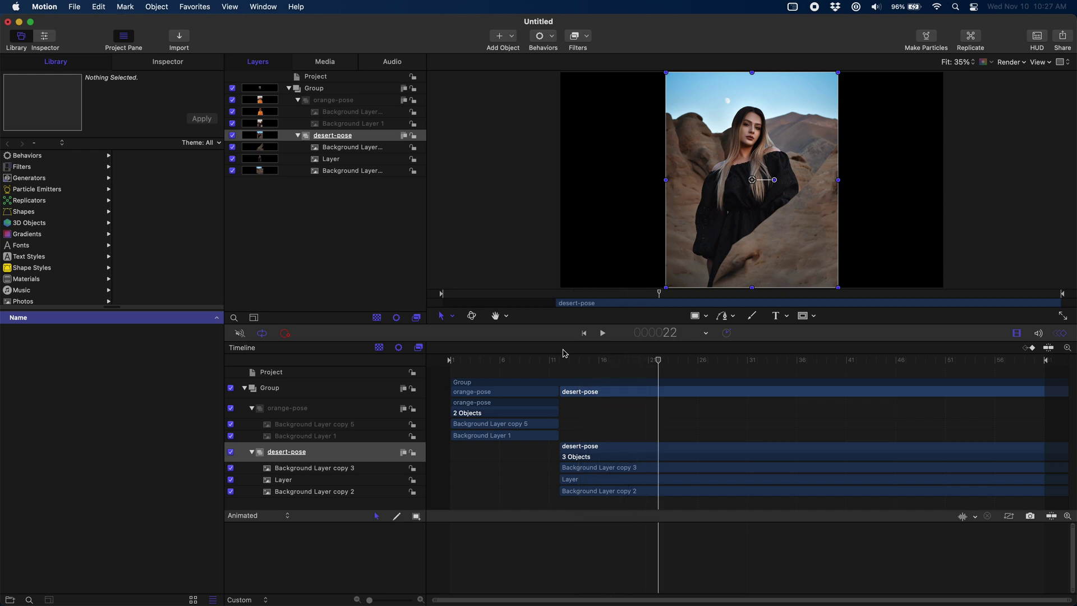
{"action": "key", "text": "o"}
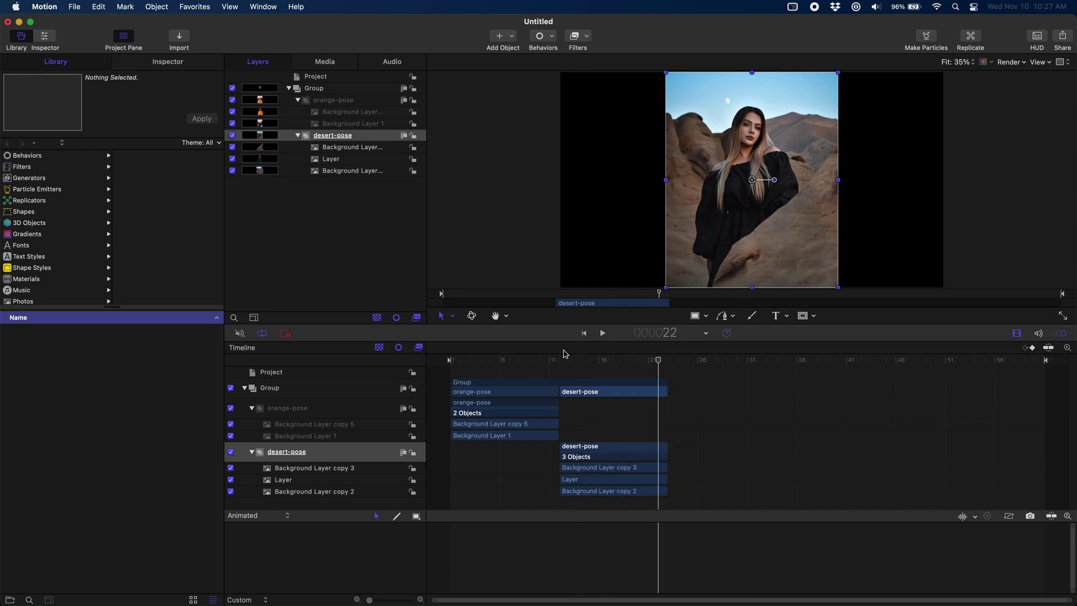
Add a camera to the project from frame 1.
{"action": "left_click", "coordinate": [490, 362]}
{"action": "left_click_drag", "start_coordinate": [490, 362], "coordinate": [614, 368]}
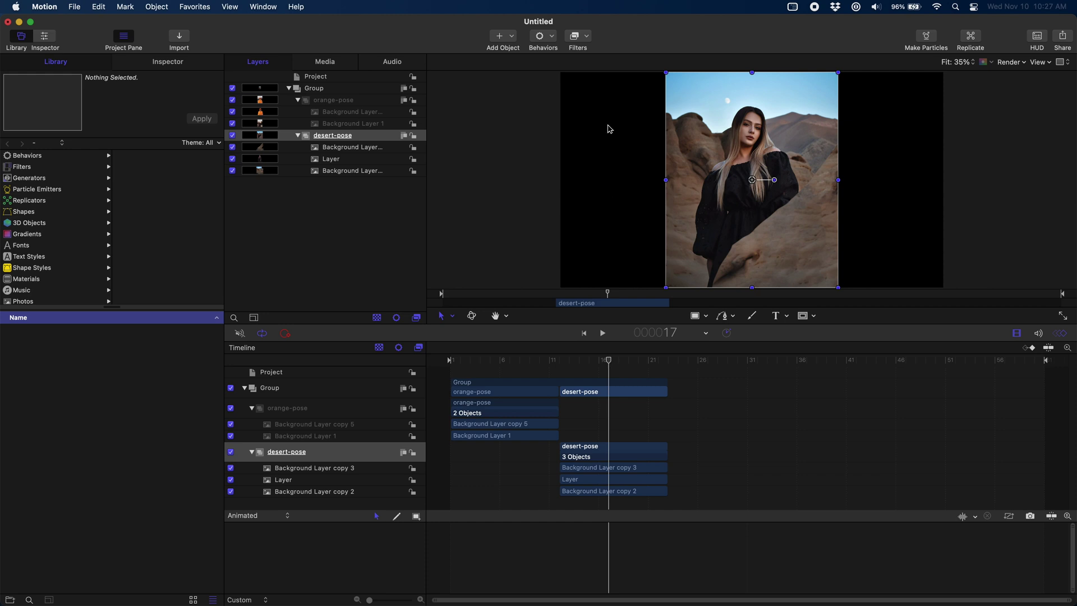
{"action": "scroll", "coordinate": [620, 130], "scroll_direction": "down", "scroll_amount": 3}
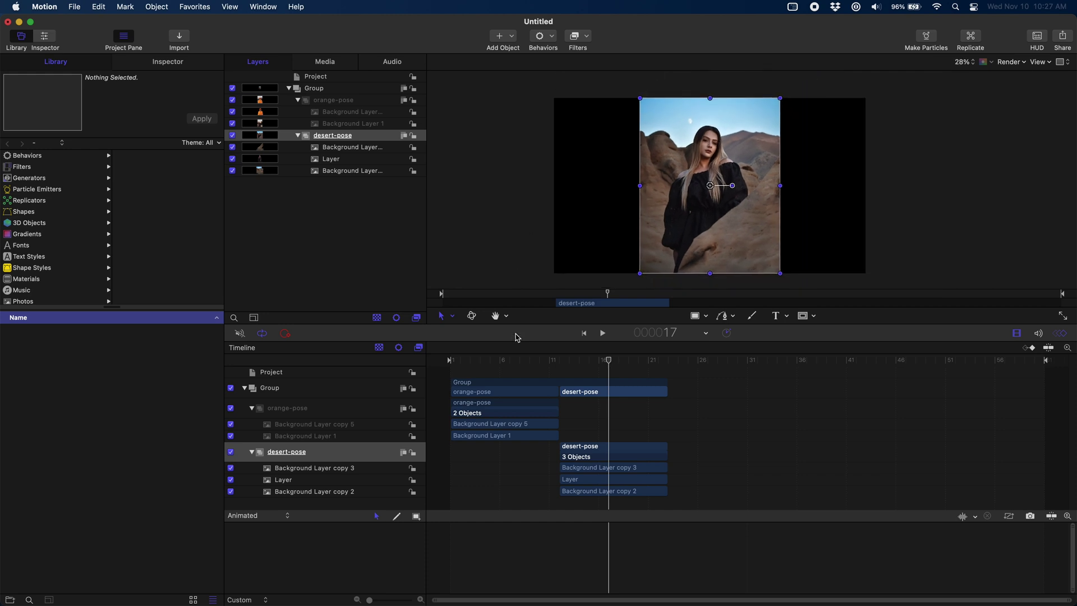
{"action": "left_click_drag", "start_coordinate": [488, 366], "coordinate": [449, 365]}
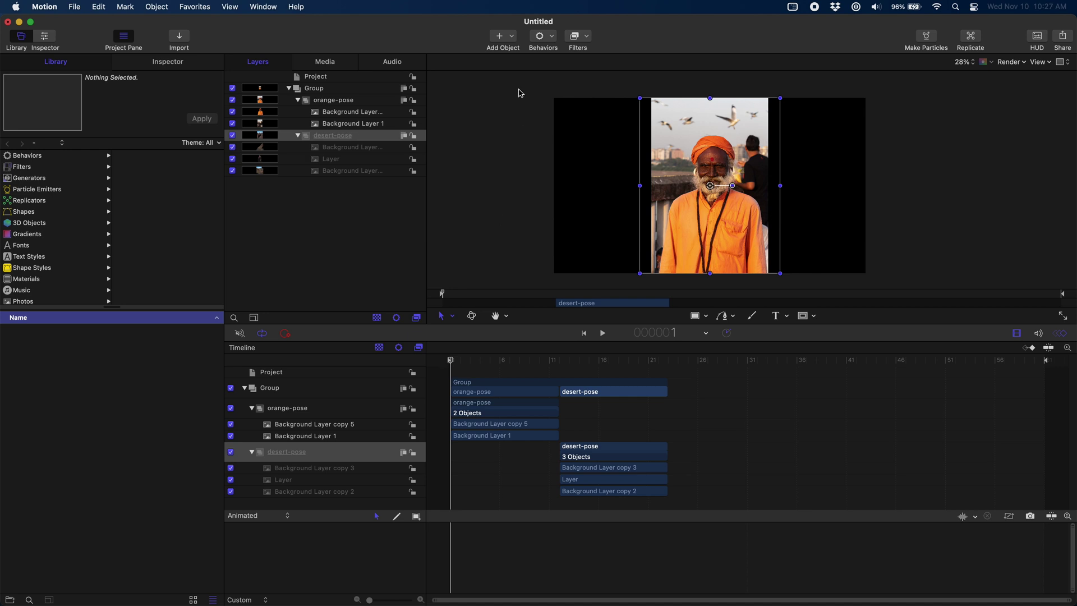
{"action": "left_click", "coordinate": [514, 38]}
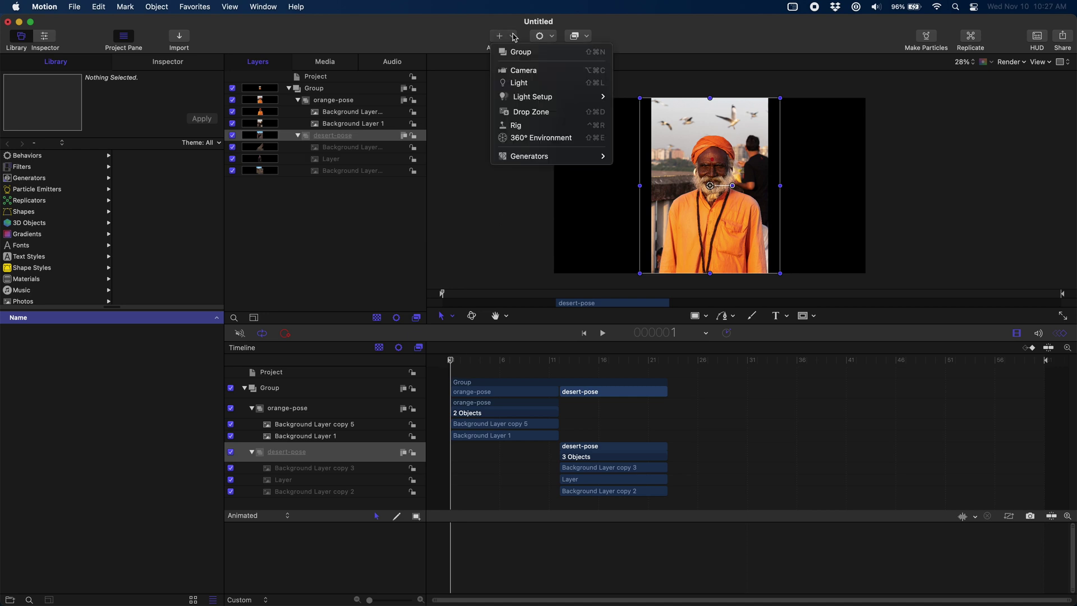
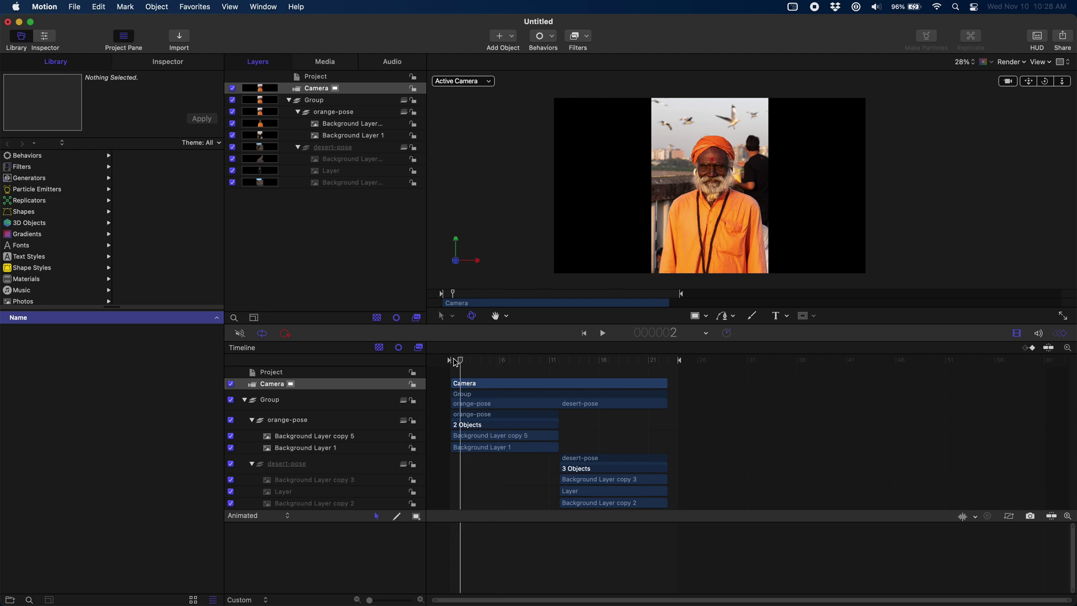
Add a Logarithmic parameter behavior to the camera and trim it to end at frame 11 with the orange-pose group.
{"action": "left_click", "coordinate": [554, 38]}
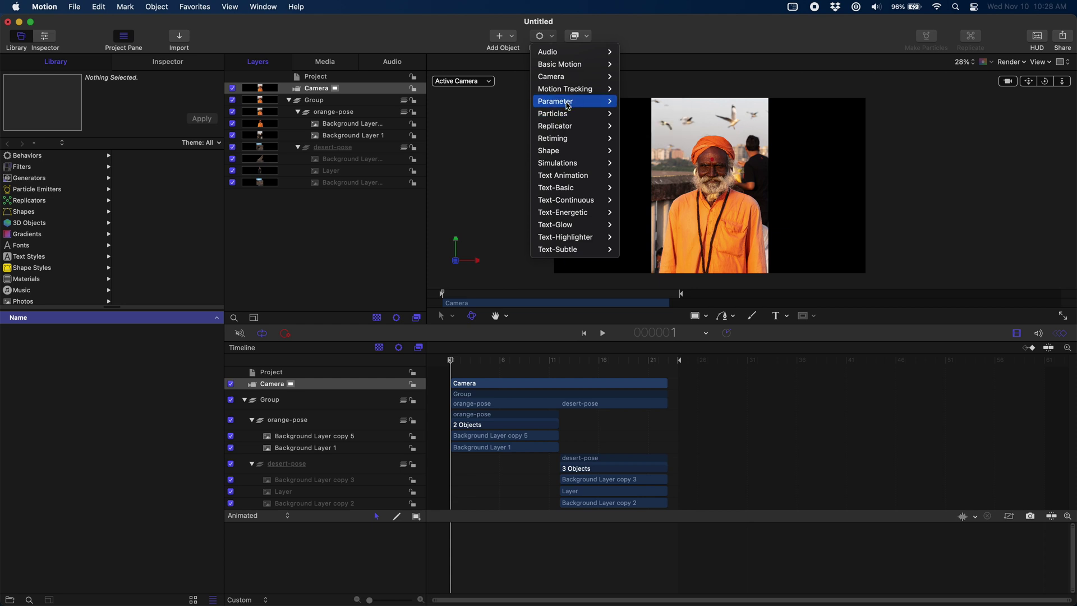
{"action": "mouse_move", "coordinate": [567, 105]}
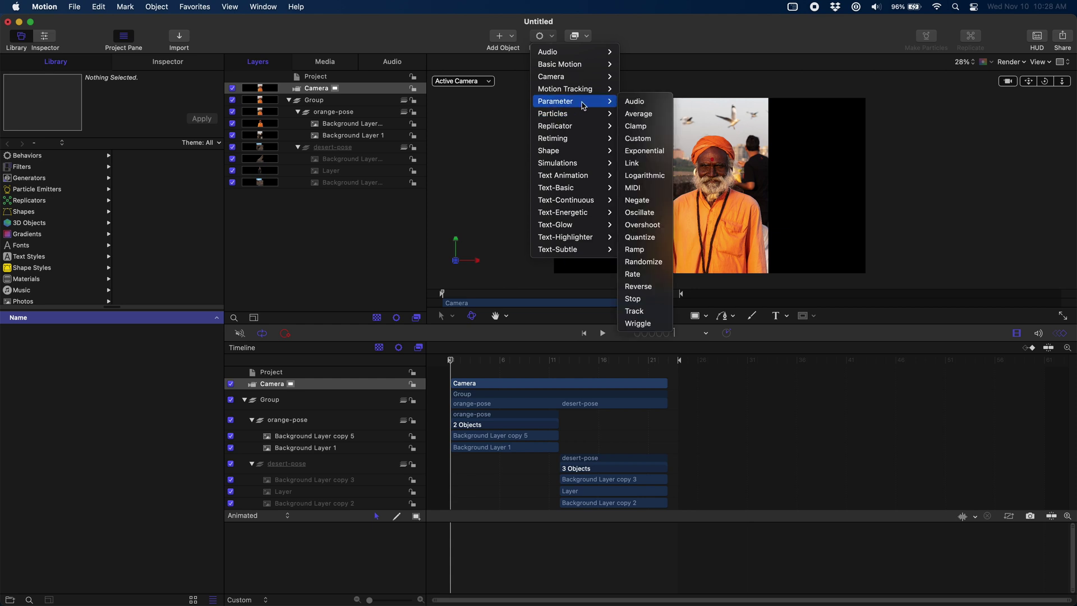
{"action": "left_click", "coordinate": [644, 175]}
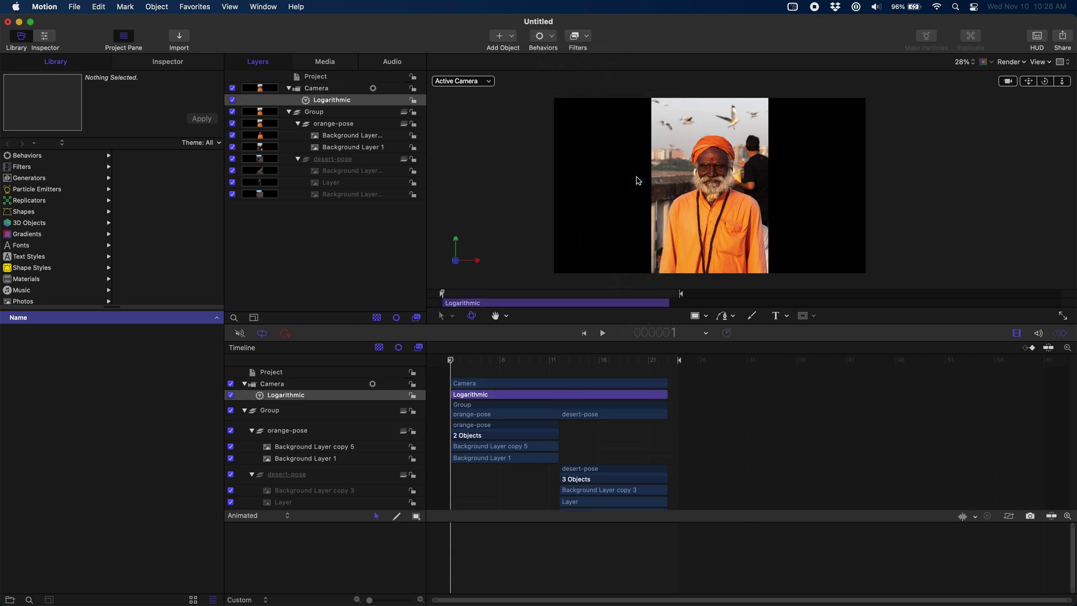
{"action": "left_click_drag", "start_coordinate": [667, 395], "coordinate": [560, 414]}
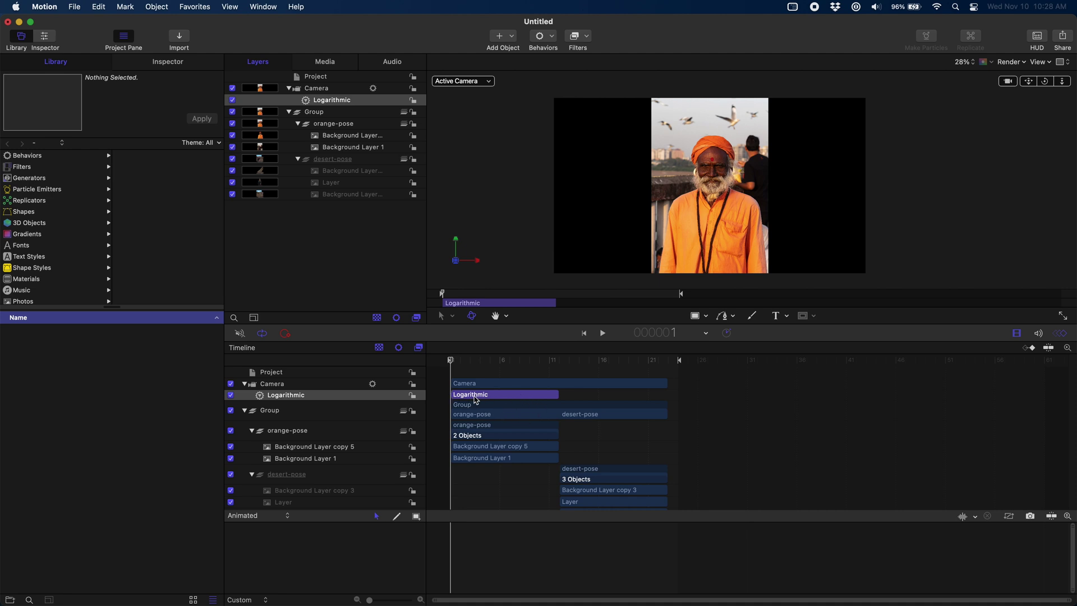
{"action": "left_click", "coordinate": [542, 414]}
{"action": "left_click", "coordinate": [500, 399]}
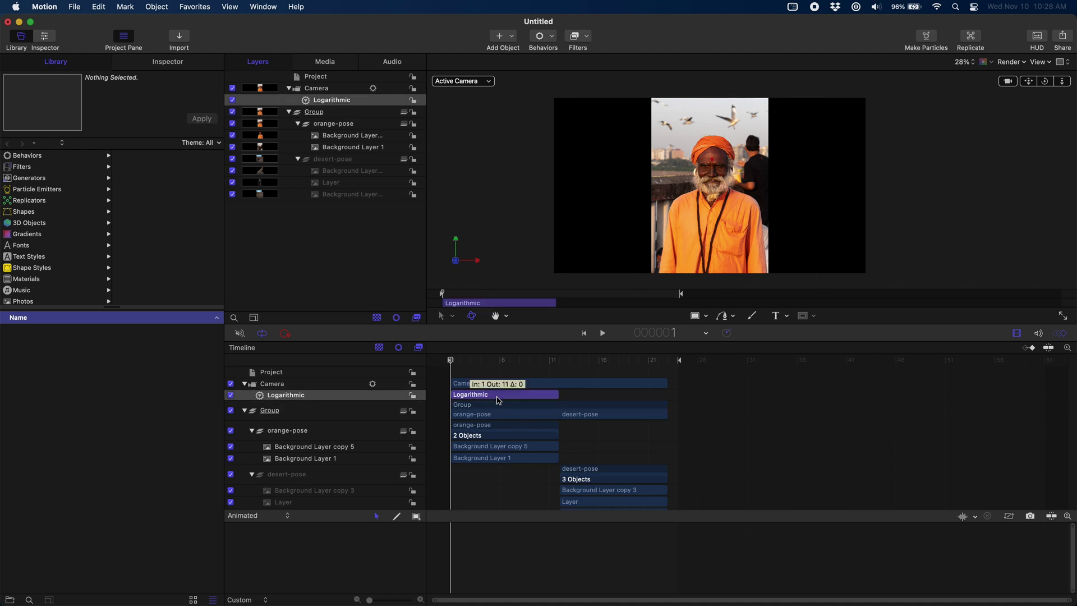
Apply the camera's Logarithmic behavior to its Z position.
{"action": "left_click", "coordinate": [157, 72]}
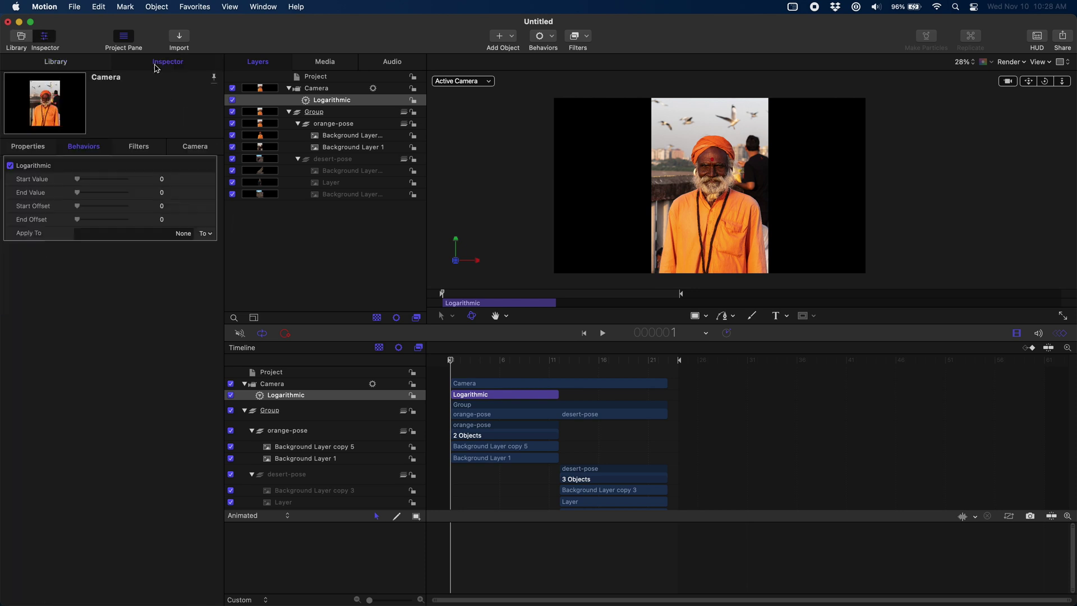
{"action": "left_click", "coordinate": [203, 233]}
{"action": "mouse_move", "coordinate": [222, 246]}
{"action": "mouse_move", "coordinate": [267, 248]}
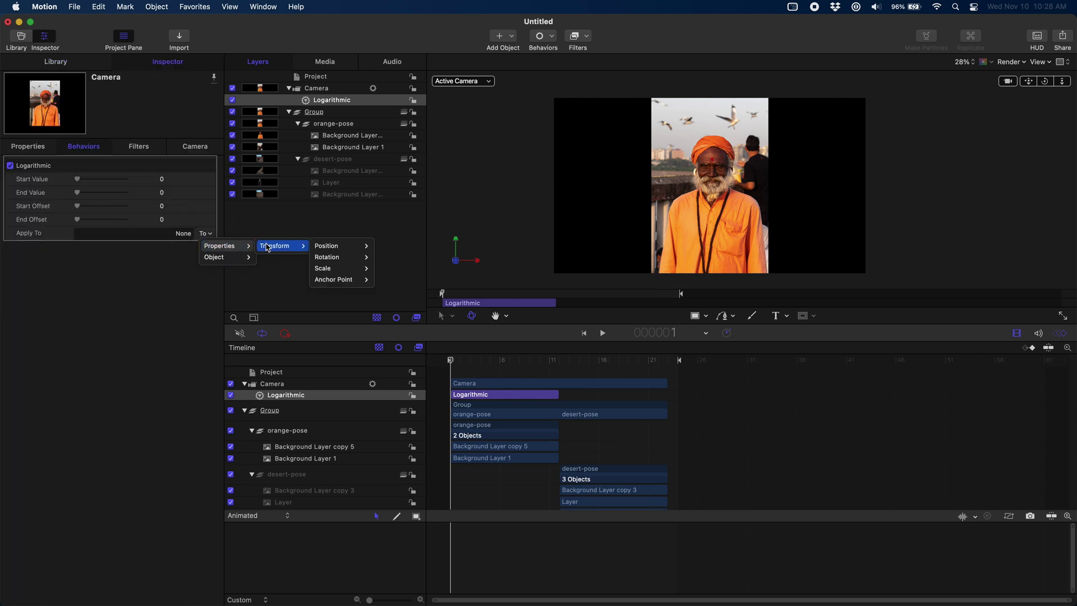
{"action": "mouse_move", "coordinate": [342, 247]}
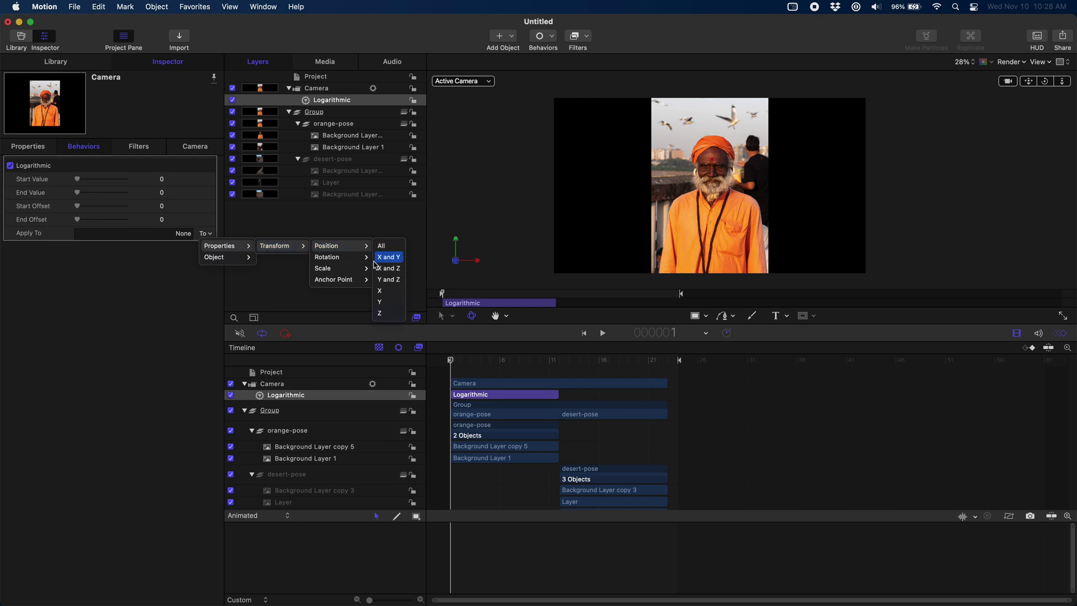
{"action": "left_click", "coordinate": [382, 313]}
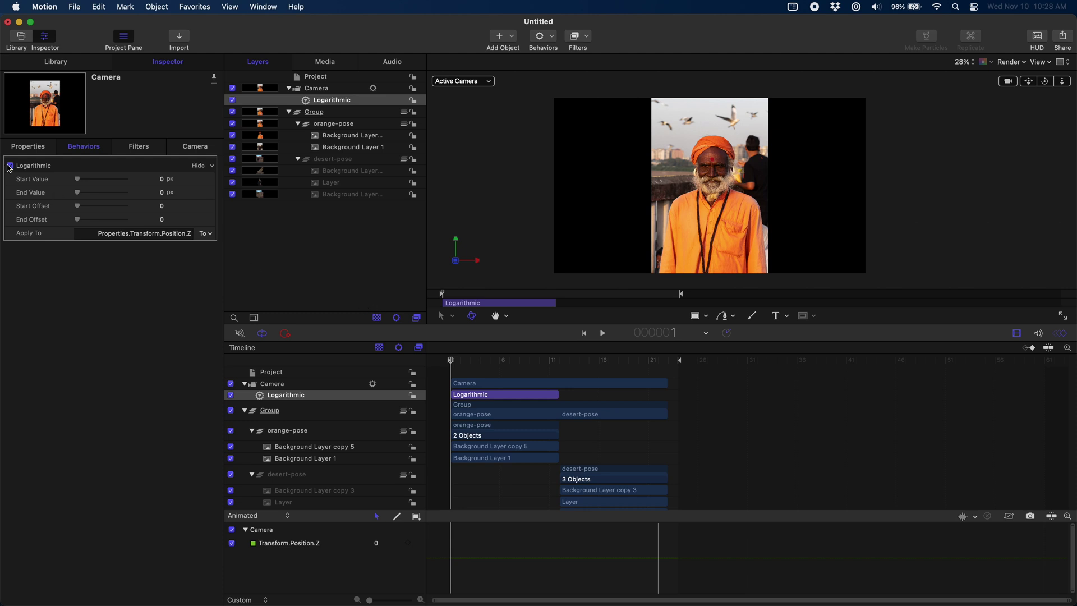
{"action": "left_click", "coordinate": [27, 147]}
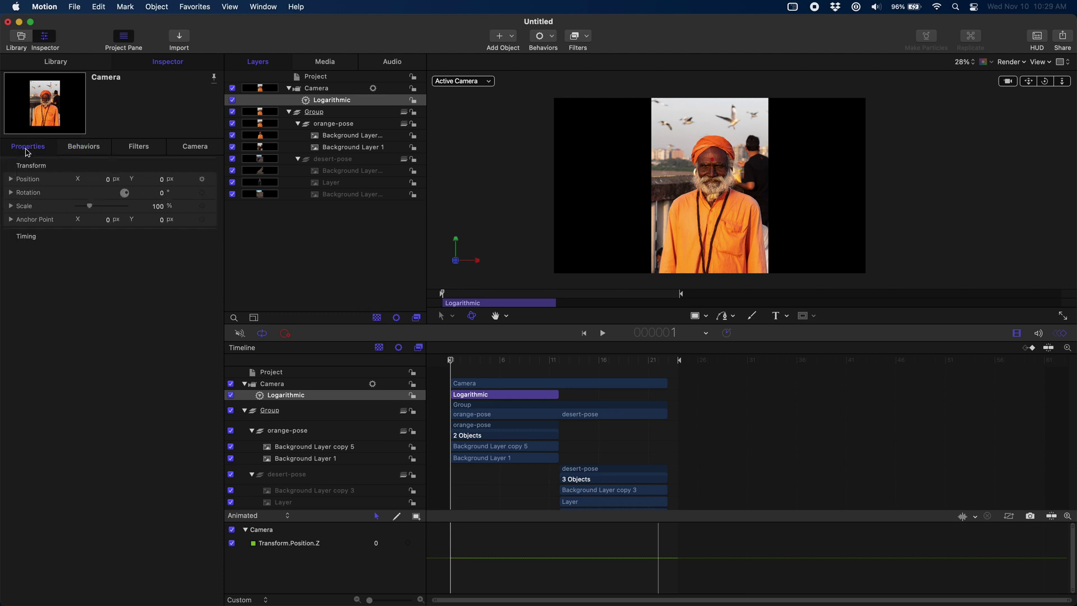
{"action": "left_click", "coordinate": [67, 150]}
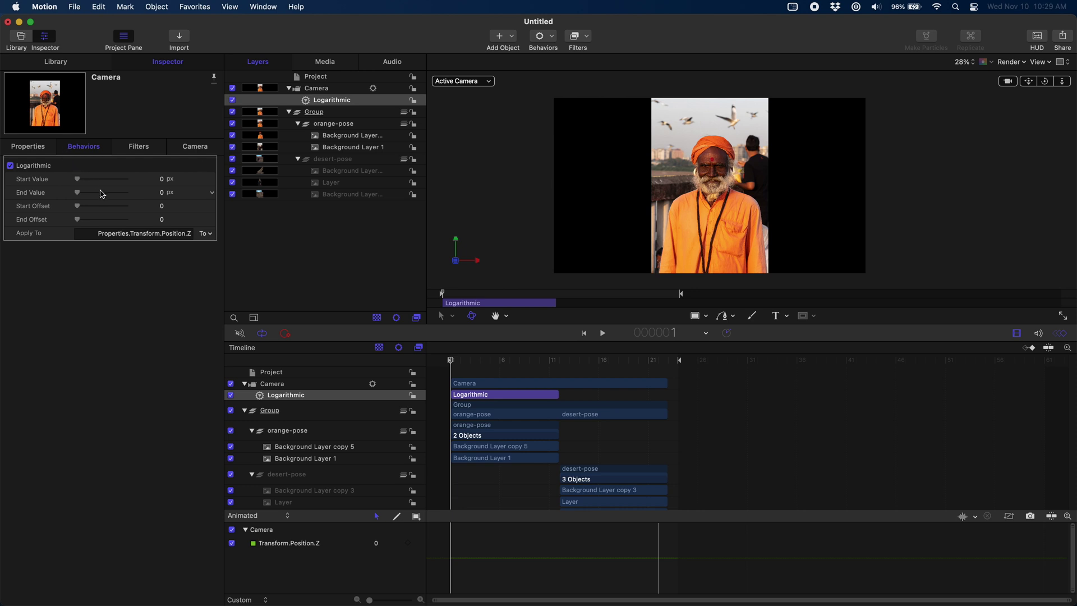
Set the Logarithmic behavior's End Value to 496 px at frame 11 and return to frame 1.
{"action": "left_click_drag", "start_coordinate": [80, 195], "coordinate": [91, 197]}
{"action": "key", "text": "super+z"}
{"action": "left_click_drag", "start_coordinate": [549, 361], "coordinate": [556, 362]}
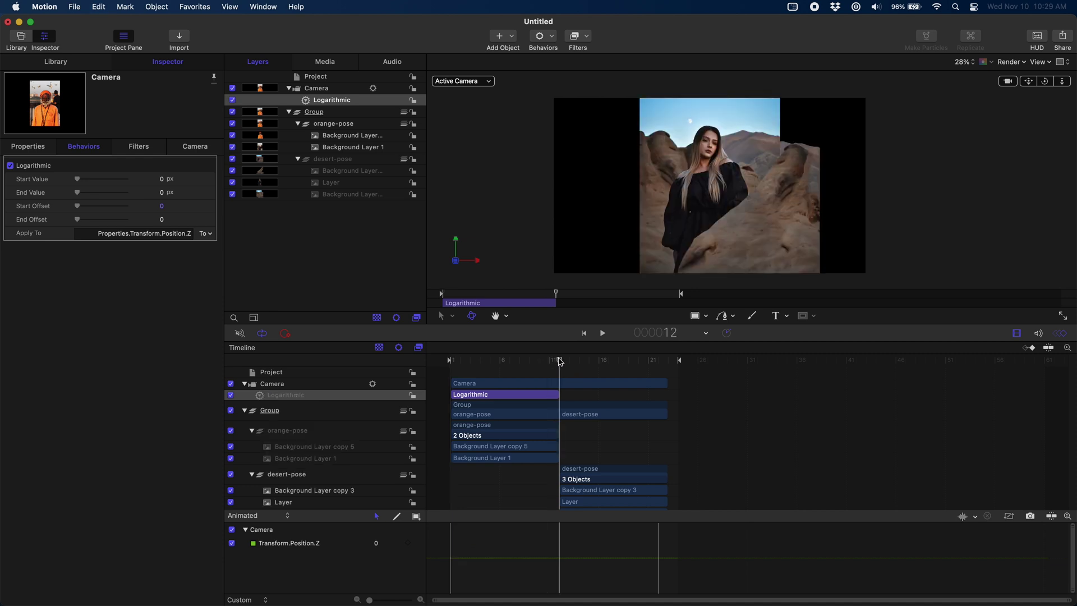
{"action": "key", "text": "Left"}
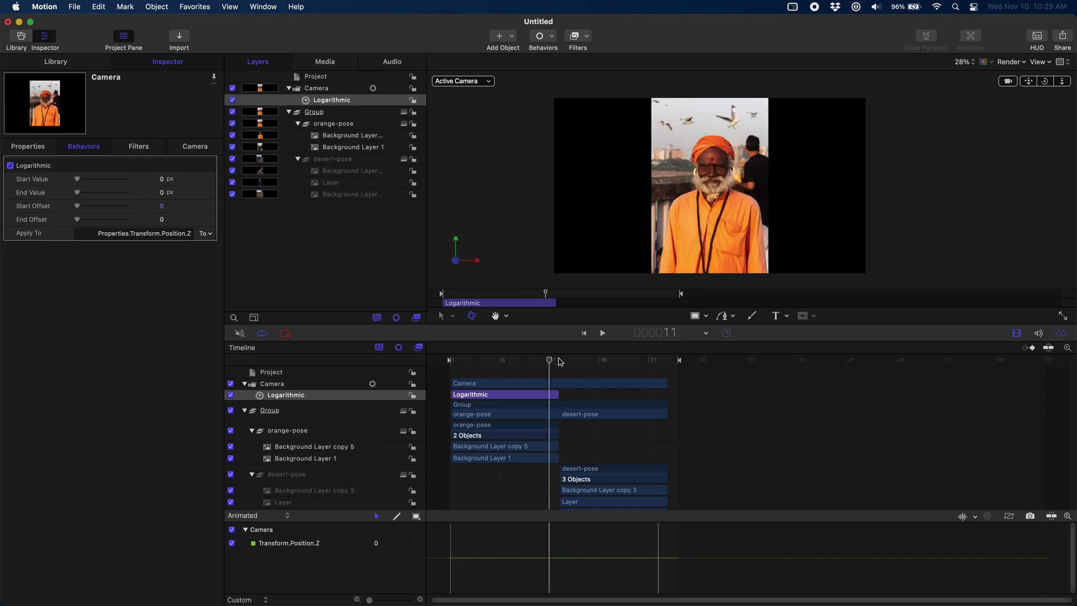
{"action": "left_click_drag", "start_coordinate": [79, 194], "coordinate": [93, 194]}
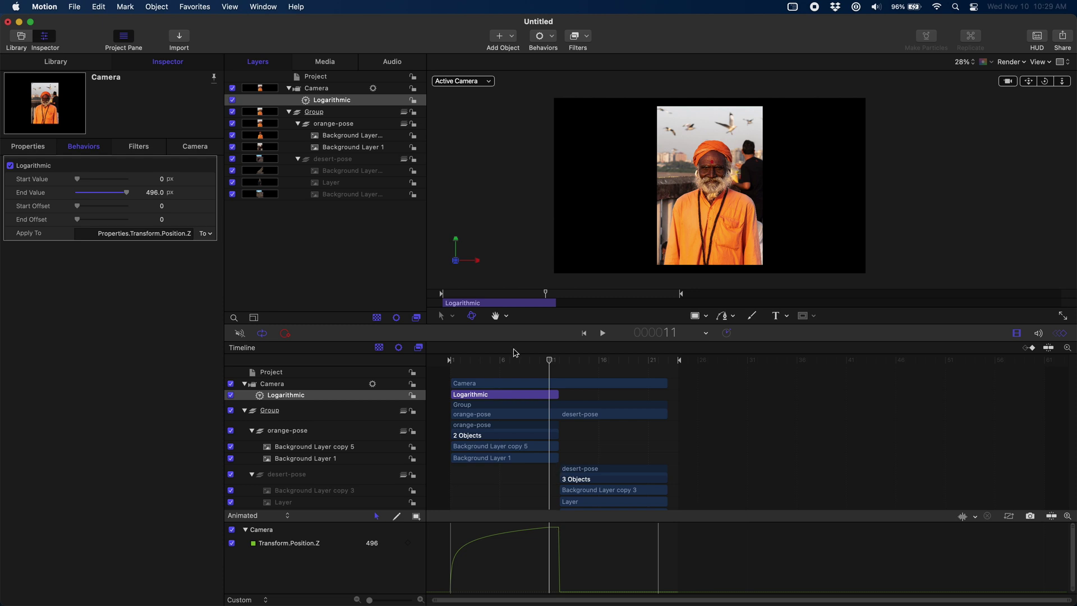
{"action": "key", "text": "Home"}
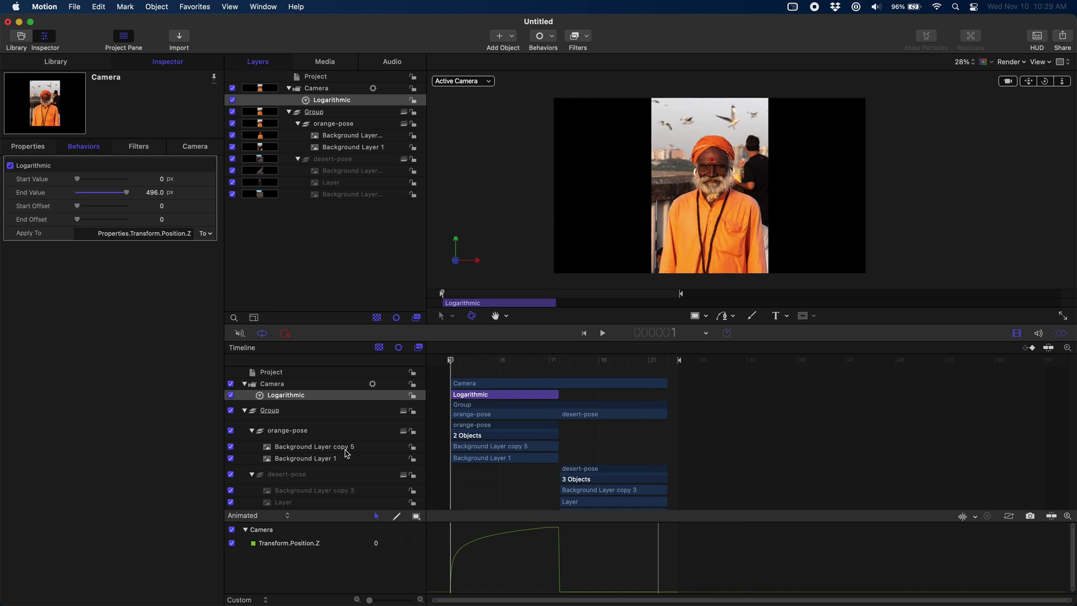
Scale orange-pose's Background Layer 1 to about 314% and shift its vertical position so the birds and sky fill the frame.
{"action": "left_click", "coordinate": [341, 459]}
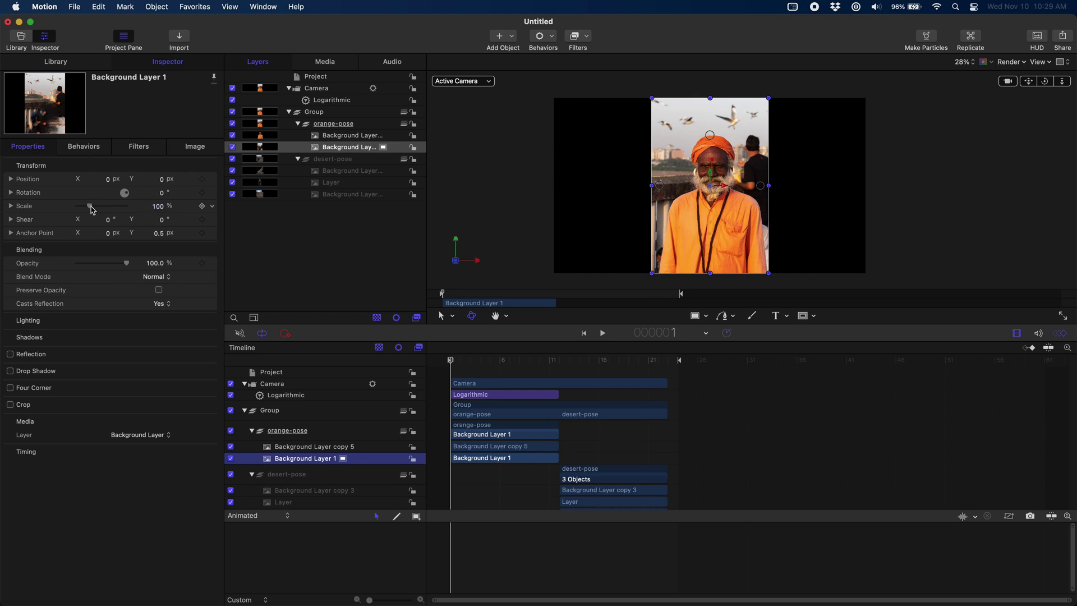
{"action": "left_click_drag", "start_coordinate": [91, 207], "coordinate": [116, 206]}
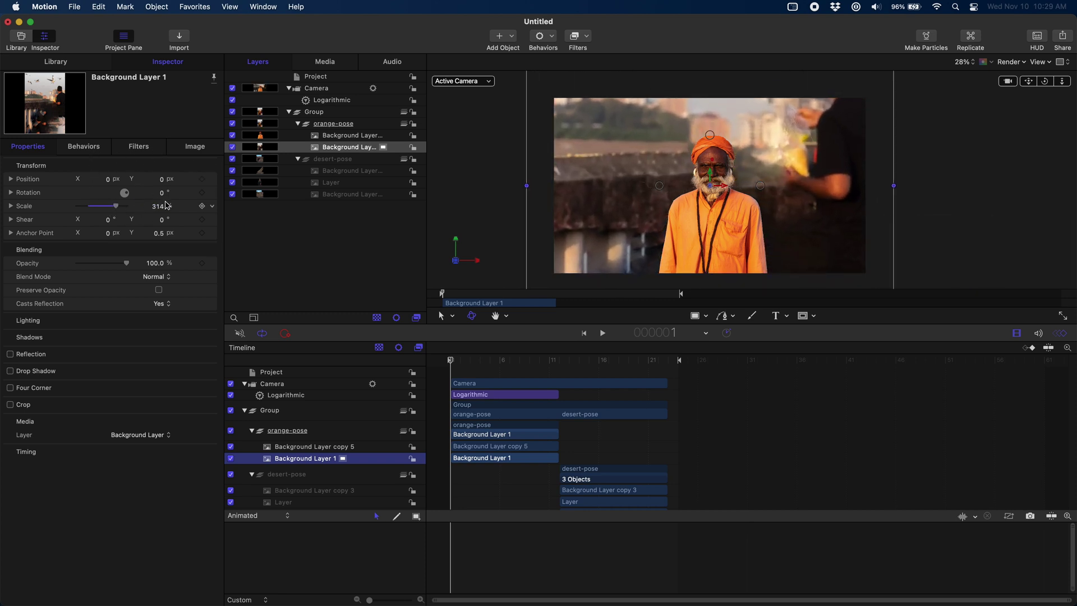
{"action": "left_click_drag", "start_coordinate": [167, 180], "coordinate": [161, 179]}
Scale orange-pose's Background Layer copy 5 to 214% and set its position to X 33, Y -1263.5 px.
{"action": "left_click", "coordinate": [361, 450]}
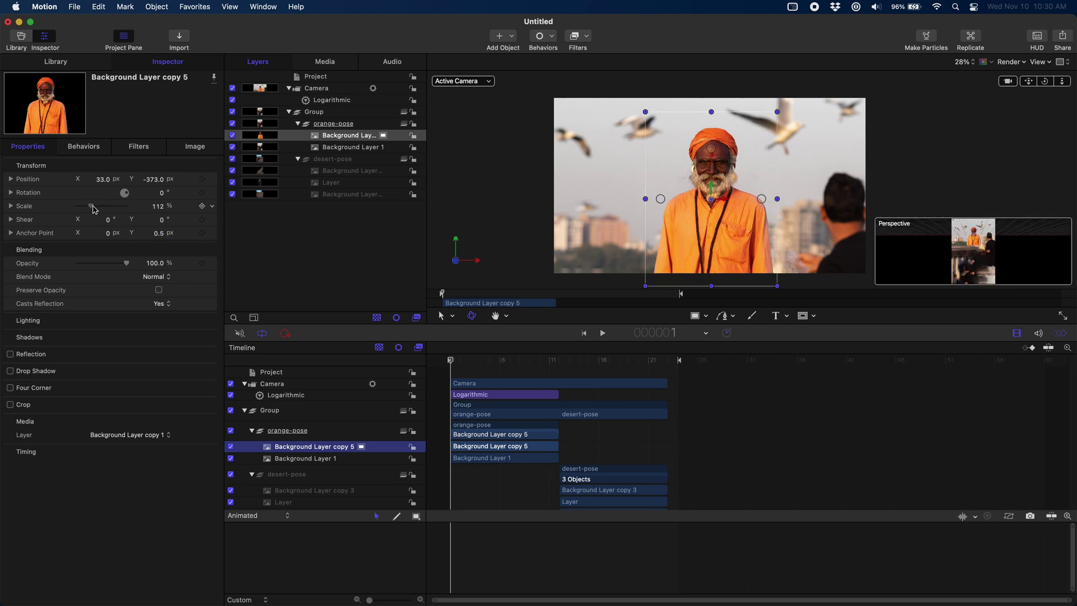
{"action": "left_click_drag", "start_coordinate": [90, 206], "coordinate": [105, 209]}
{"action": "left_click_drag", "start_coordinate": [158, 183], "coordinate": [159, 182]}
Step back and forth between frames 1 and 15 to review the camera move and the cut from orange-pose to desert-pose.
{"action": "key", "text": "Right"}
{"action": "key", "text": "Right"}
{"action": "key", "text": "Right"}
{"action": "key", "text": "Right"}
{"action": "key", "text": "Right"}
{"action": "key", "text": "Right"}
{"action": "key", "text": "Right"}
{"action": "key", "text": "Right"}
{"action": "key", "text": "Right"}
{"action": "key", "text": "Right"}
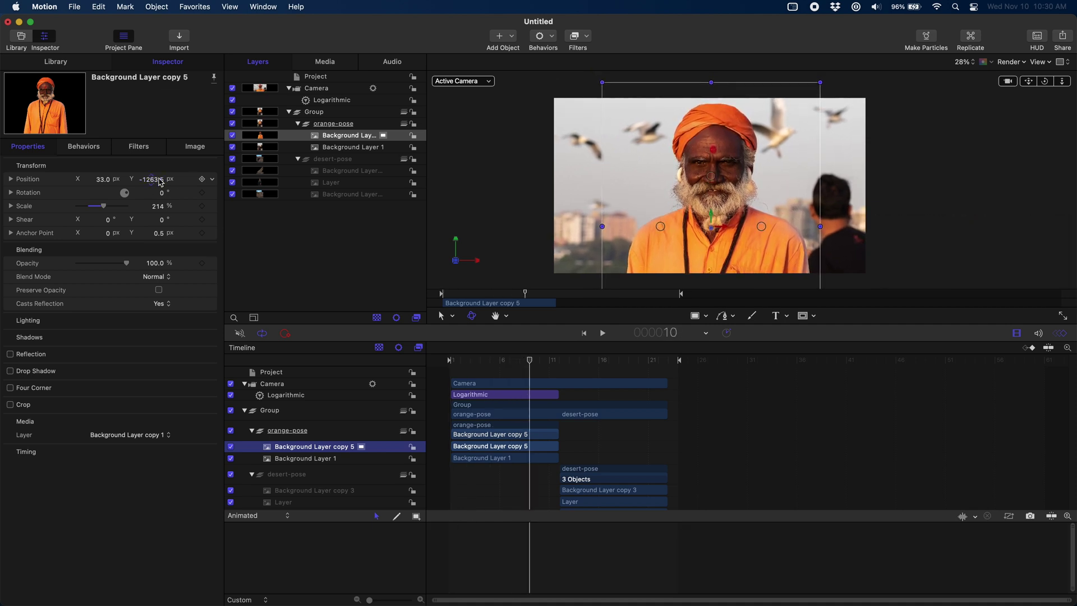
{"action": "key", "text": "Right"}
{"action": "key", "text": "Right"}
{"action": "key", "text": "Right"}
{"action": "key", "text": "Right"}
{"action": "key", "text": "Right"}
{"action": "key", "text": "Left"}
{"action": "key", "text": "Left"}
{"action": "key", "text": "Left"}
{"action": "key", "text": "Left"}
{"action": "key", "text": "Left"}
{"action": "key", "text": "Left"}
{"action": "key", "text": "Left"}
{"action": "key", "text": "Left"}
{"action": "key", "text": "Left"}
{"action": "key", "text": "Left"}
{"action": "key", "text": "Left"}
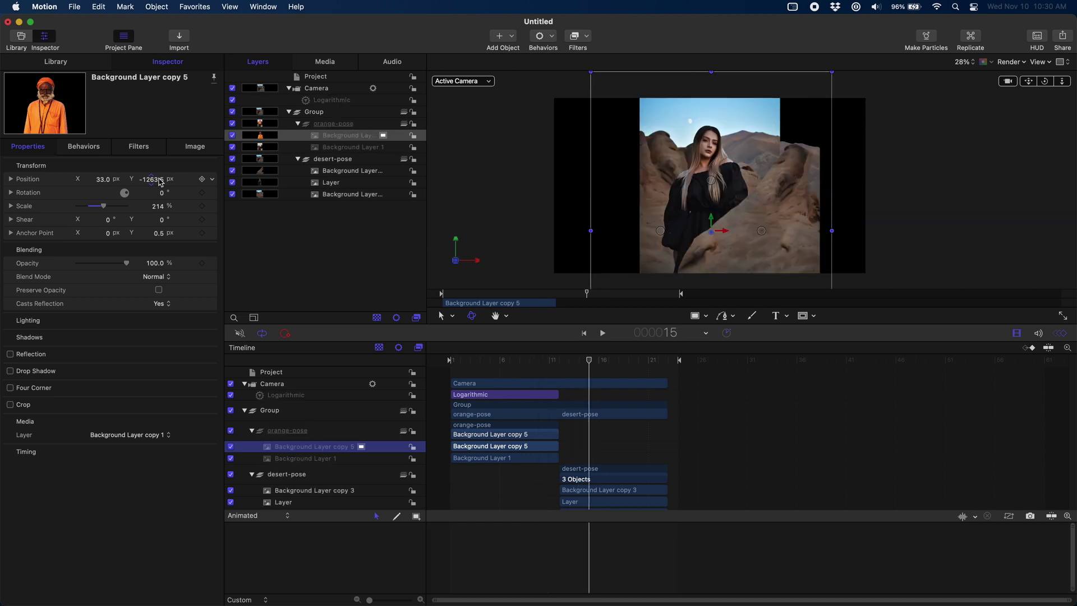
{"action": "key", "text": "Left"}
{"action": "key", "text": "Left"}
{"action": "key", "text": "Left"}
{"action": "key", "text": "Left"}
{"action": "key", "text": "Left"}
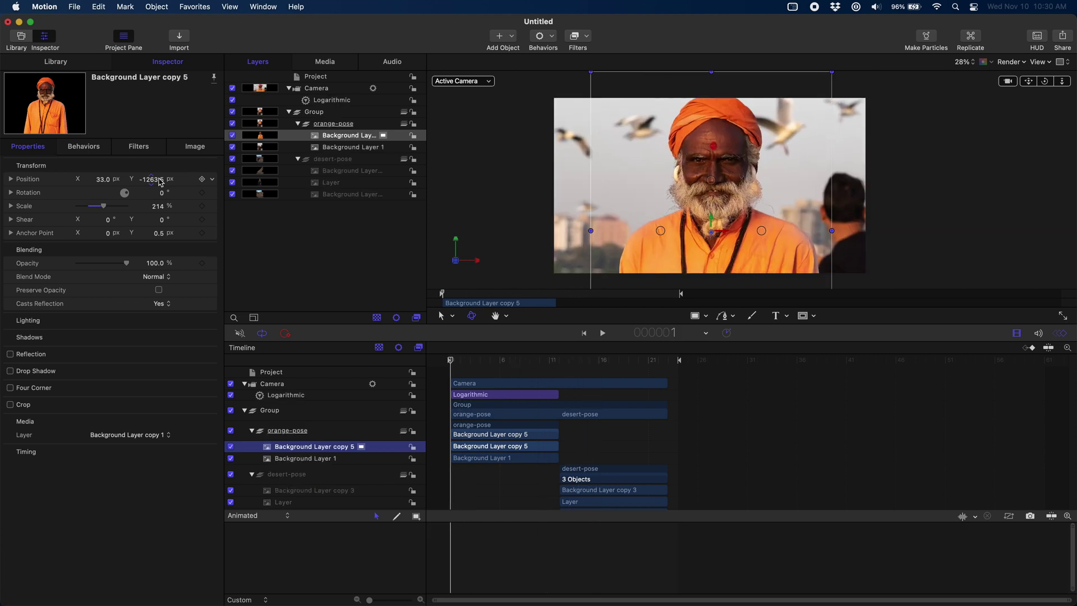
{"action": "key", "text": "Right"}
{"action": "key", "text": "Right"}
{"action": "key", "text": "Right"}
{"action": "key", "text": "Right"}
{"action": "key", "text": "Right"}
{"action": "key", "text": "Right"}
{"action": "key", "text": "Right"}
{"action": "key", "text": "Right"}
{"action": "key", "text": "Right"}
{"action": "key", "text": "Right"}
{"action": "key", "text": "Right"}
{"action": "key", "text": "Right"}
{"action": "key", "text": "Right"}
{"action": "key", "text": "Right"}
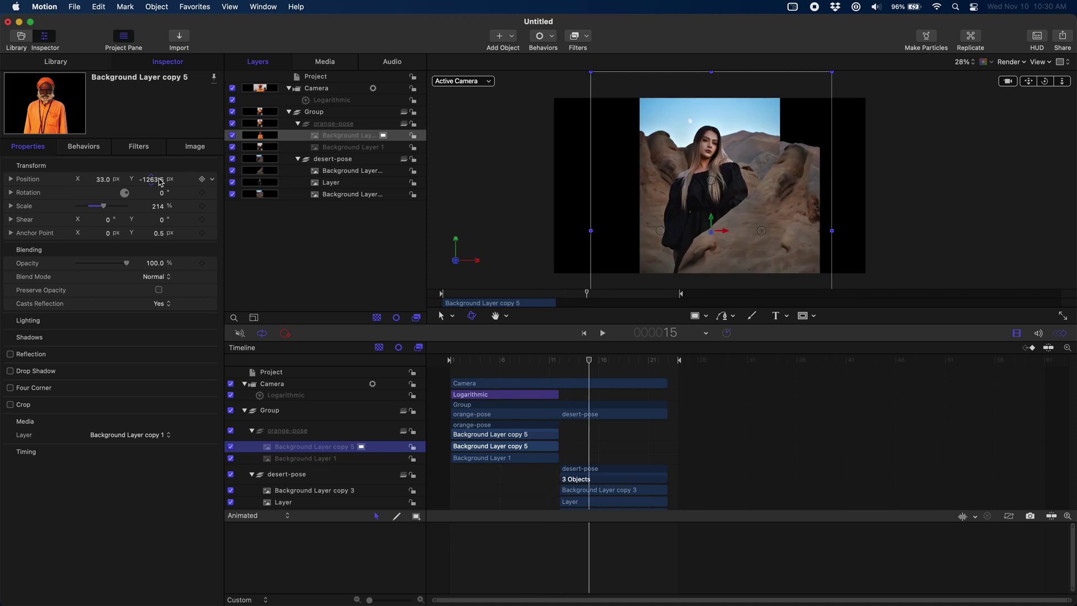
{"action": "key", "text": "Left"}
{"action": "key", "text": "Left"}
{"action": "key", "text": "Left"}
{"action": "key", "text": "Left"}
{"action": "key", "text": "Left"}
{"action": "key", "text": "Left"}
{"action": "key", "text": "Left"}
{"action": "key", "text": "Left"}
{"action": "key", "text": "Left"}
{"action": "key", "text": "Left"}
{"action": "key", "text": "Left"}
{"action": "key", "text": "Left"}
{"action": "key", "text": "Left"}
{"action": "key", "text": "Left"}
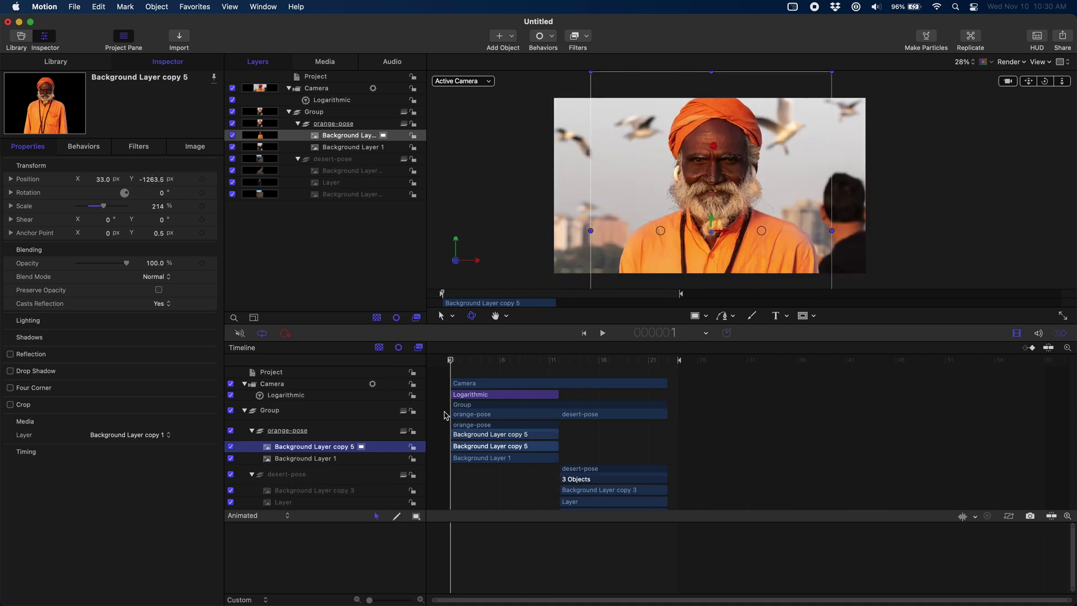
From the Top view with all objects fitted, move orange-pose's Background Layer 1 back along Z, farther from the camera.
{"action": "left_click", "coordinate": [487, 82]}
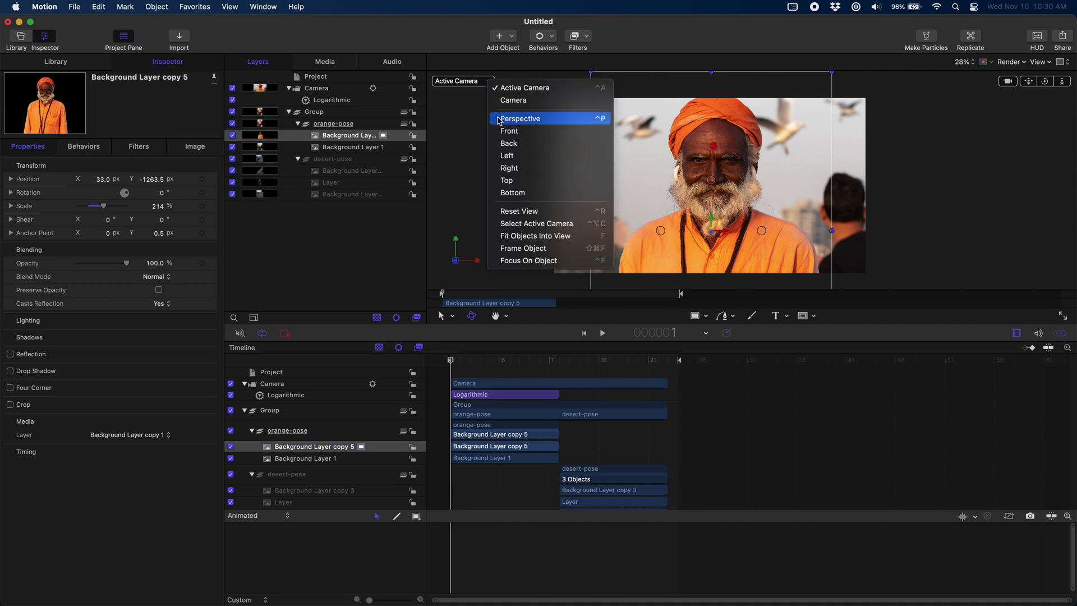
{"action": "left_click", "coordinate": [514, 182]}
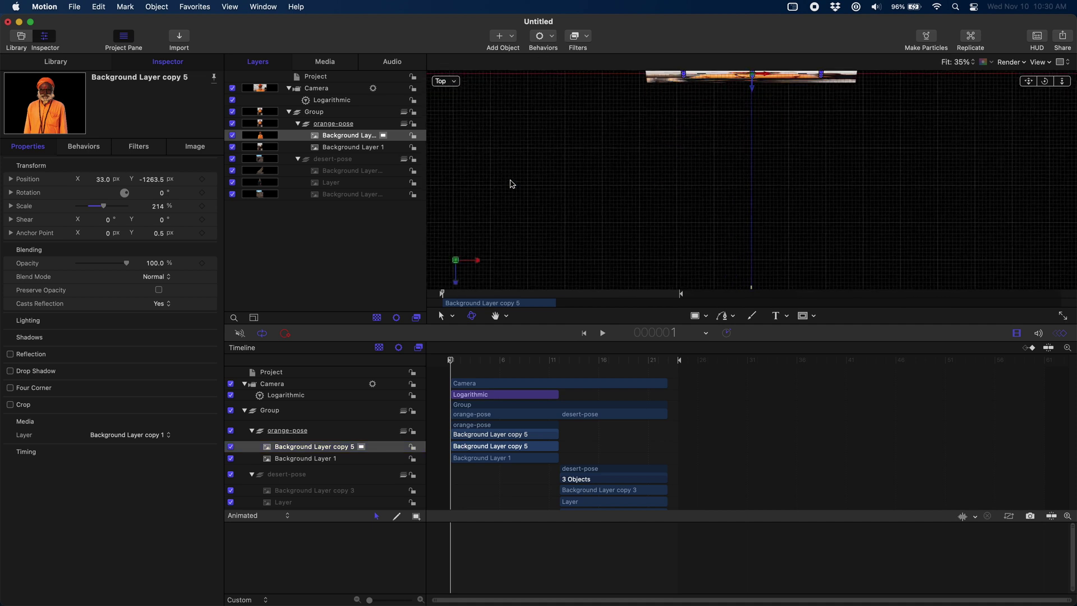
{"action": "key", "text": "shift+f"}
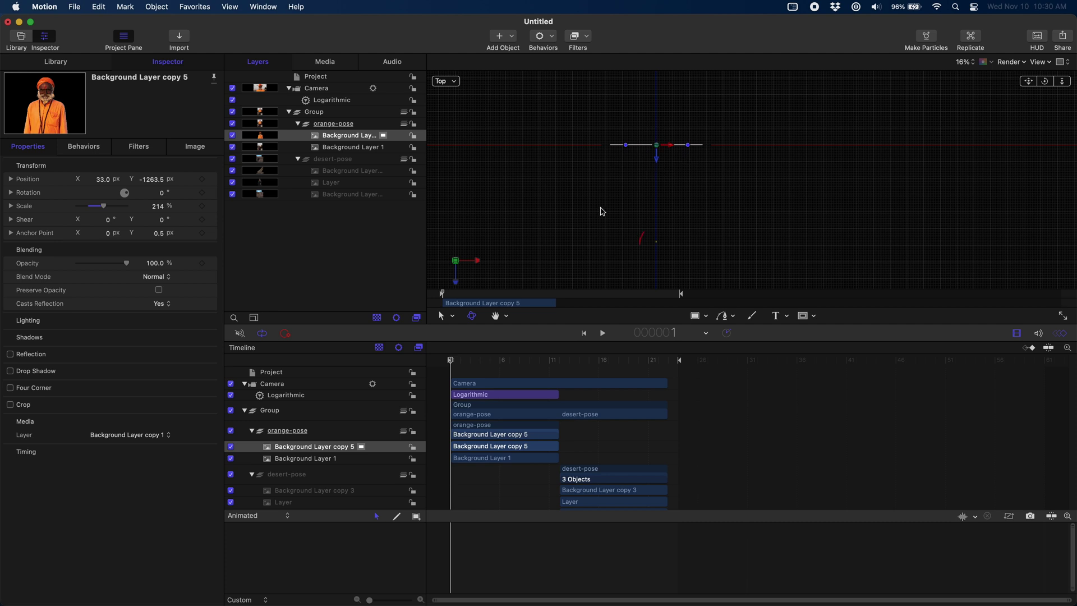
{"action": "left_click", "coordinate": [319, 460]}
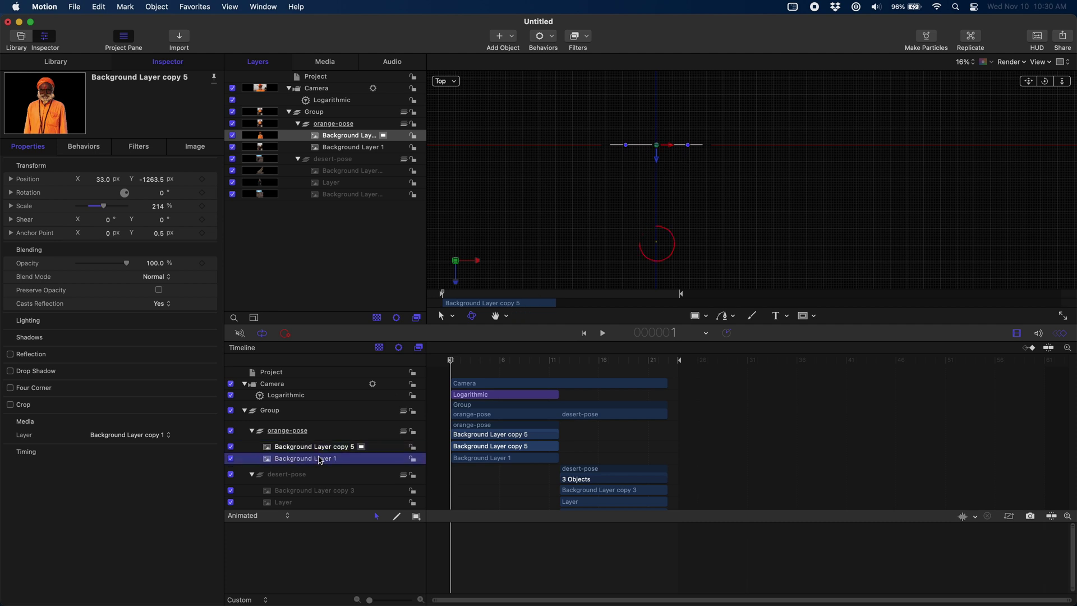
{"action": "mouse_move", "coordinate": [659, 163]}
{"action": "left_mouse_down"}
{"action": "mouse_move", "coordinate": [658, 136]}
{"action": "mouse_move", "coordinate": [659, 149]}
{"action": "left_mouse_up"}
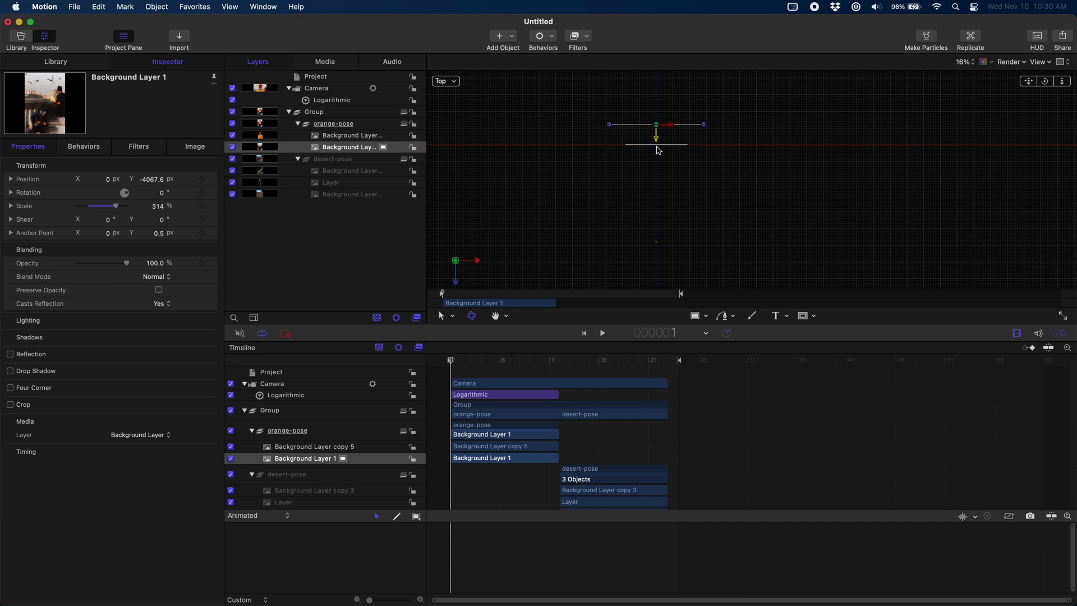
Move orange-pose's Background Layer copy 5 forward along Z, closer to the camera, to separate it from the background.
{"action": "left_click", "coordinate": [679, 147]}
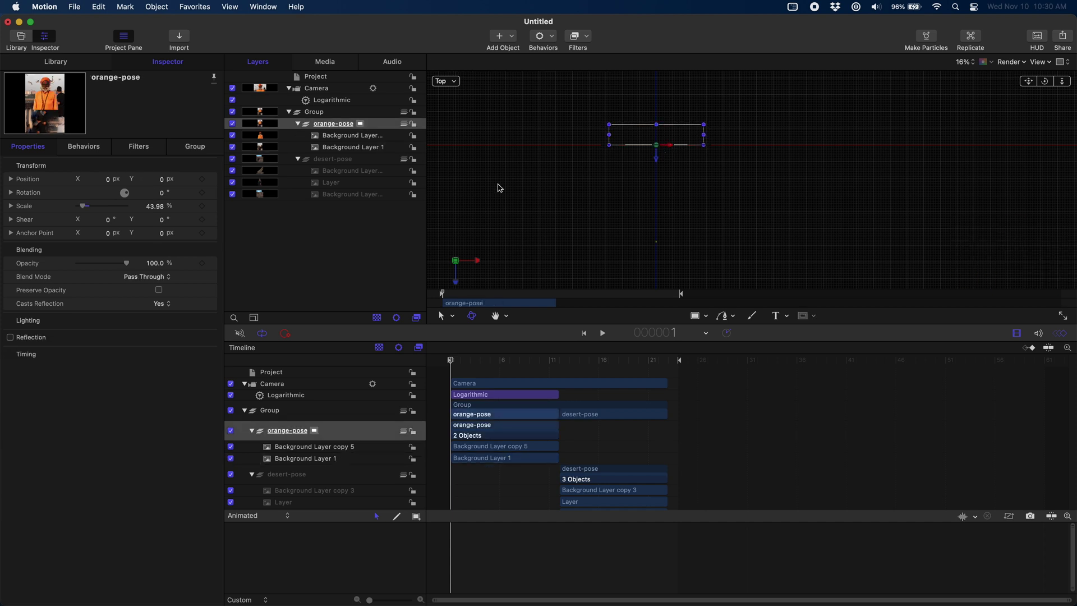
{"action": "key", "text": "Down"}
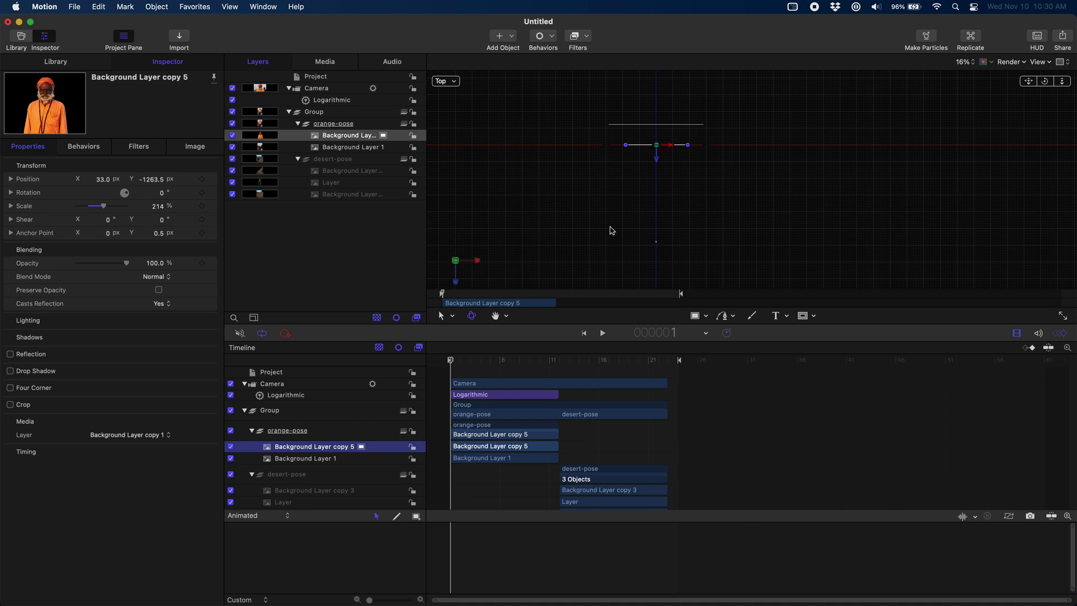
{"action": "left_click_drag", "start_coordinate": [657, 162], "coordinate": [659, 189]}
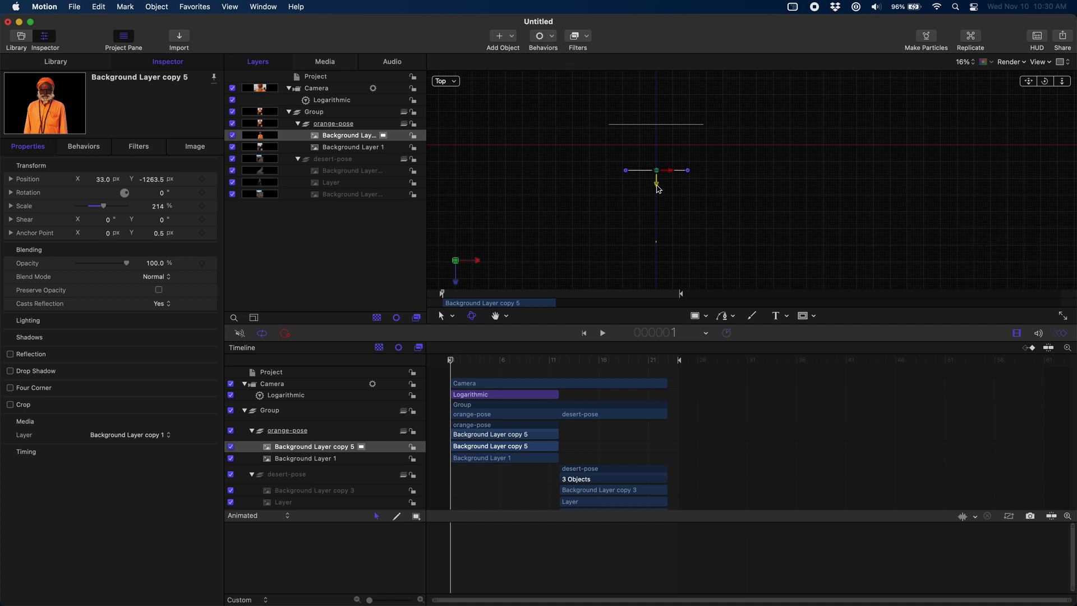
Turn on Depth of Field rendering and set the camera's DOF Blur Amount to 100, Near Focus to 1672 and Far Focus to 1307.
{"action": "left_click", "coordinate": [488, 383]}
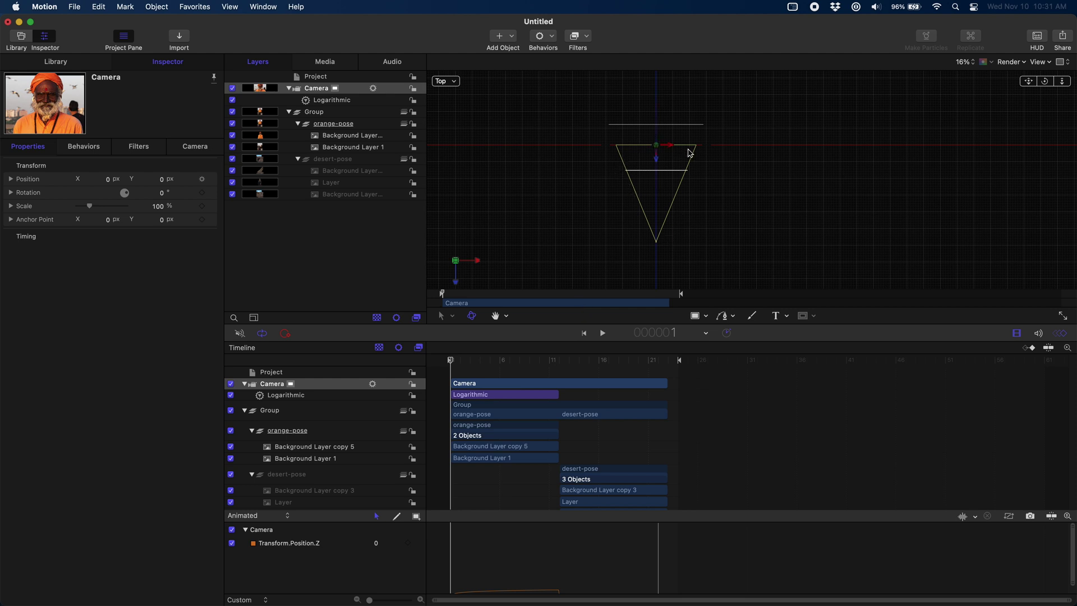
{"action": "left_click", "coordinate": [1022, 62]}
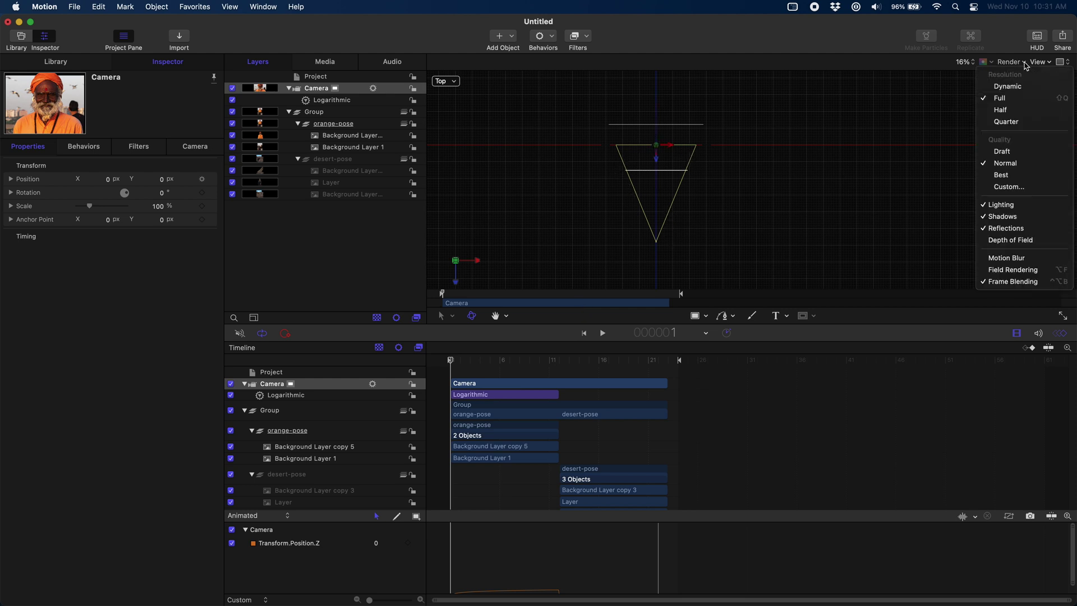
{"action": "left_click", "coordinate": [1008, 241]}
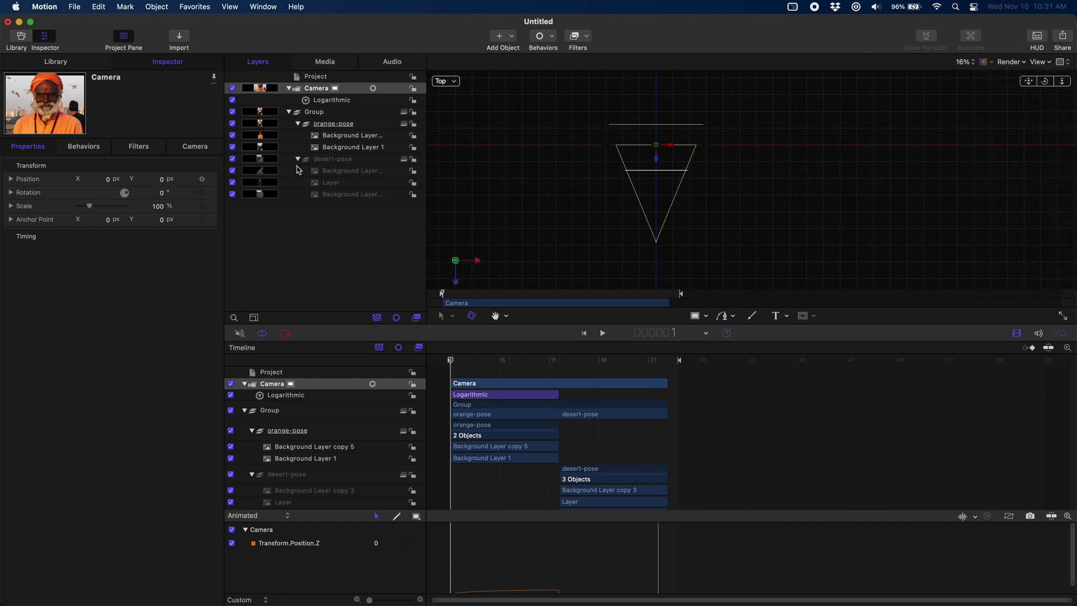
{"action": "left_click", "coordinate": [180, 150]}
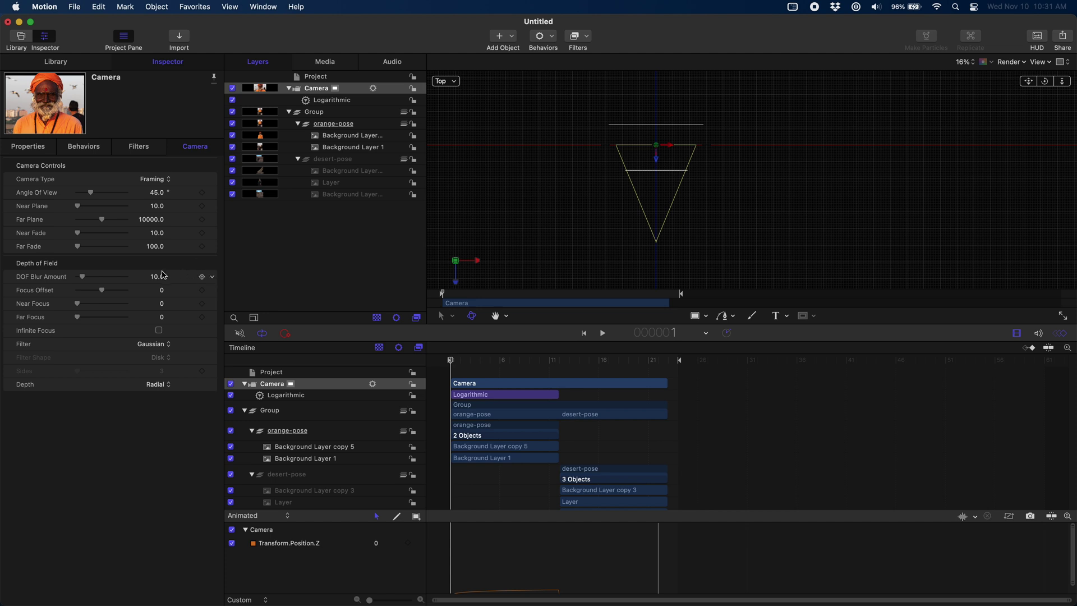
{"action": "left_click_drag", "start_coordinate": [84, 280], "coordinate": [188, 289]}
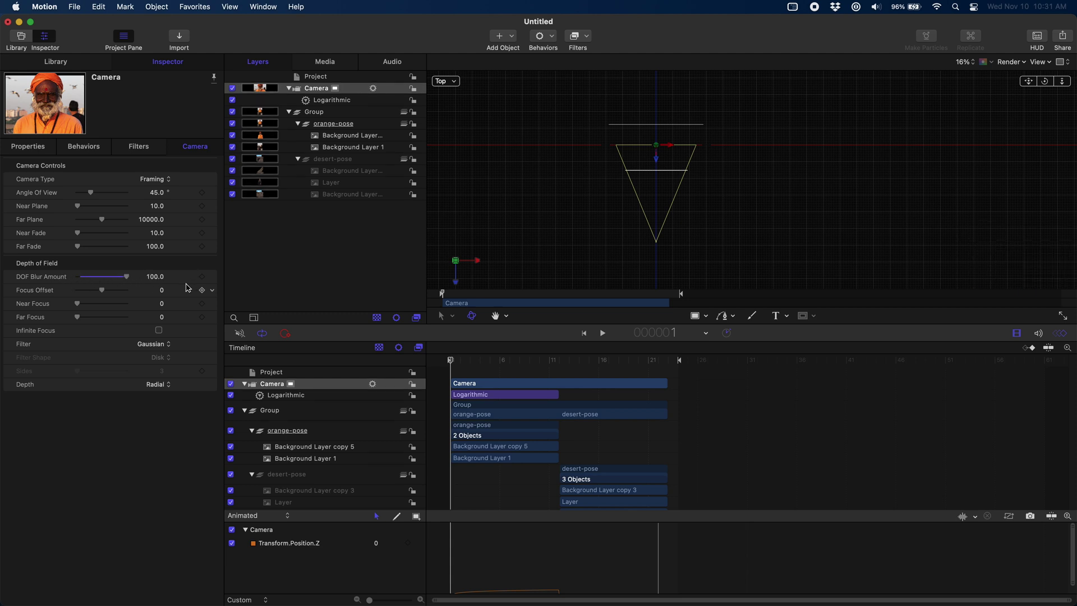
{"action": "left_click_drag", "start_coordinate": [82, 306], "coordinate": [111, 321]}
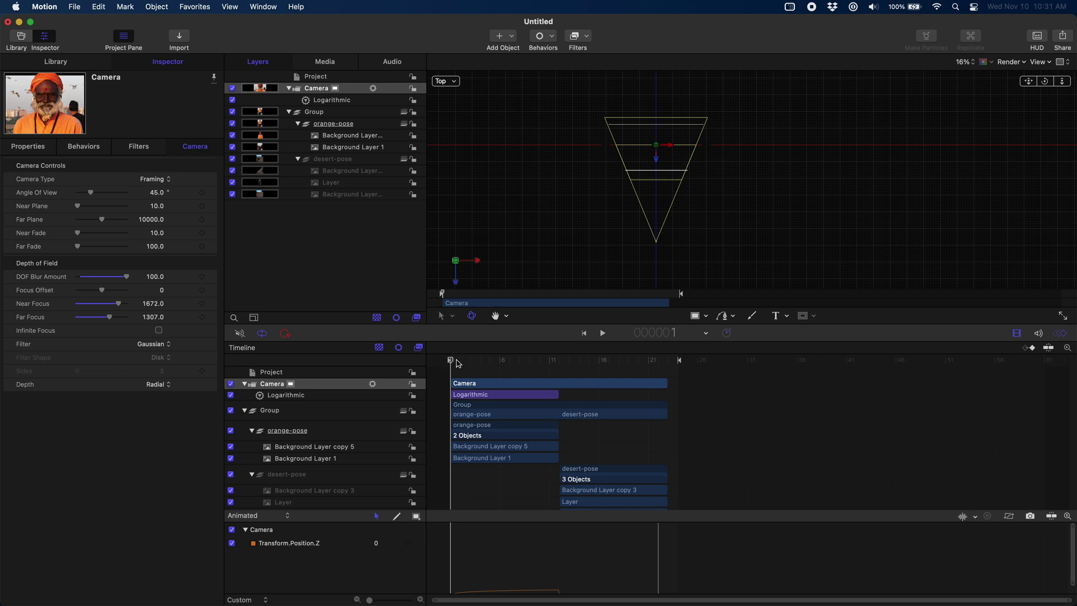
Play the animation through the Active Camera view to review the depth-of-field blur, then return to frame 2.
{"action": "mouse_move", "coordinate": [458, 364]}
{"action": "left_mouse_down"}
{"action": "mouse_move", "coordinate": [559, 366]}
{"action": "mouse_move", "coordinate": [451, 363]}
{"action": "left_mouse_up"}
{"action": "left_click", "coordinate": [452, 81]}
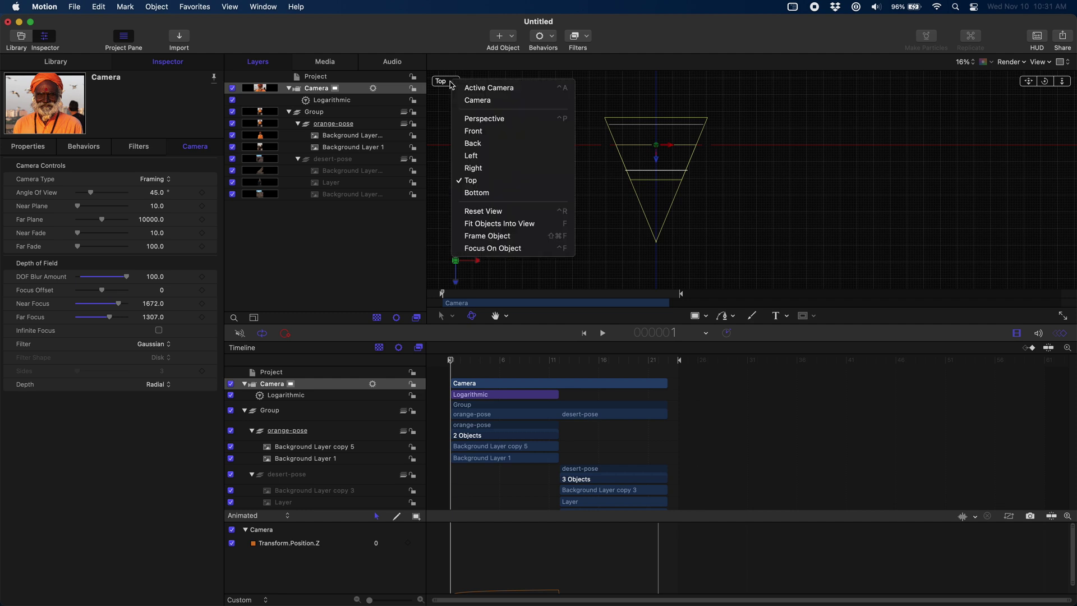
{"action": "left_click", "coordinate": [469, 91]}
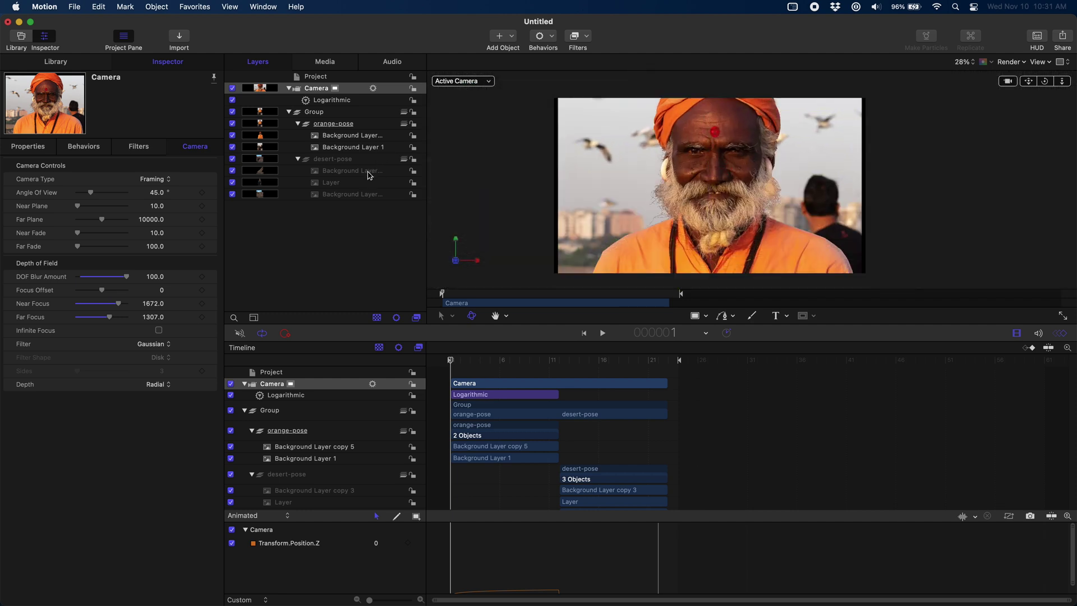
{"action": "key", "text": "space"}
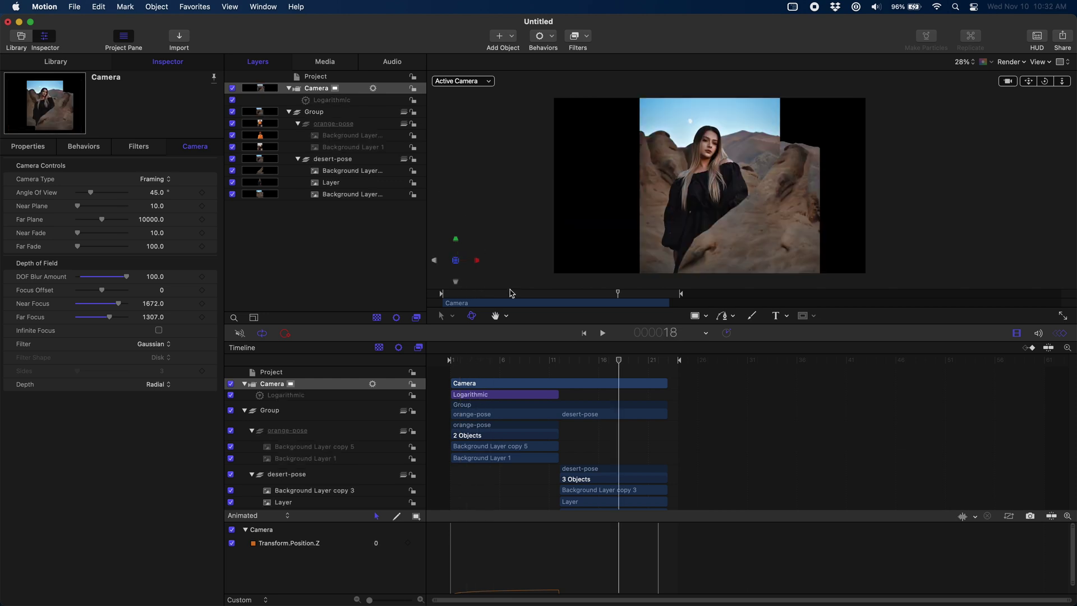
{"action": "left_click_drag", "start_coordinate": [485, 360], "coordinate": [461, 362]}
Set the Logarithmic behavior's End Value to 1393 px while checking the camera's travel from the Top view.
{"action": "left_click", "coordinate": [489, 80]}
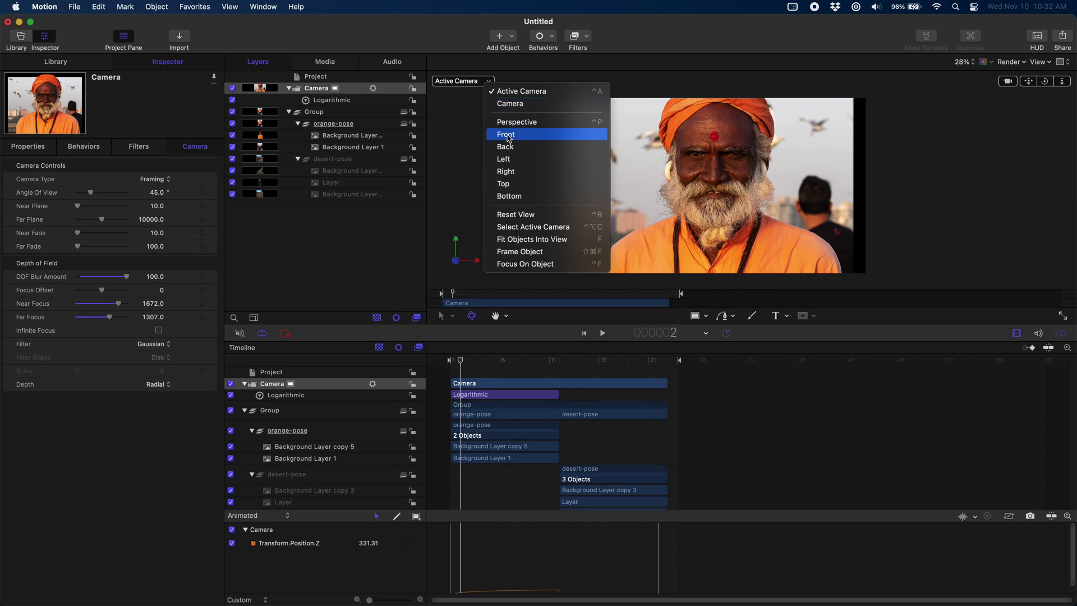
{"action": "left_click", "coordinate": [522, 183]}
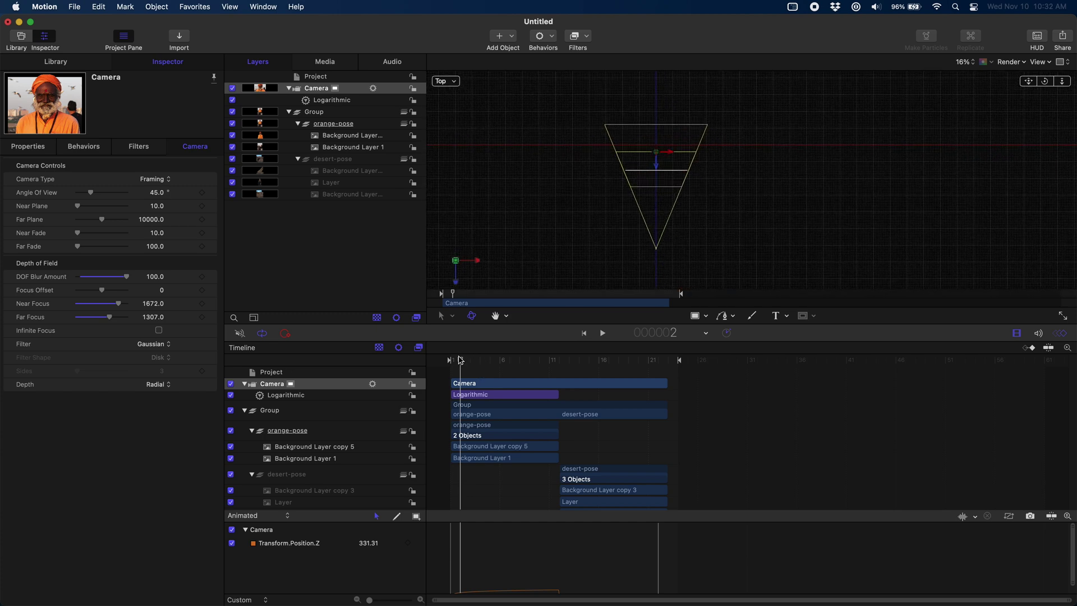
{"action": "left_click_drag", "start_coordinate": [460, 362], "coordinate": [557, 370]}
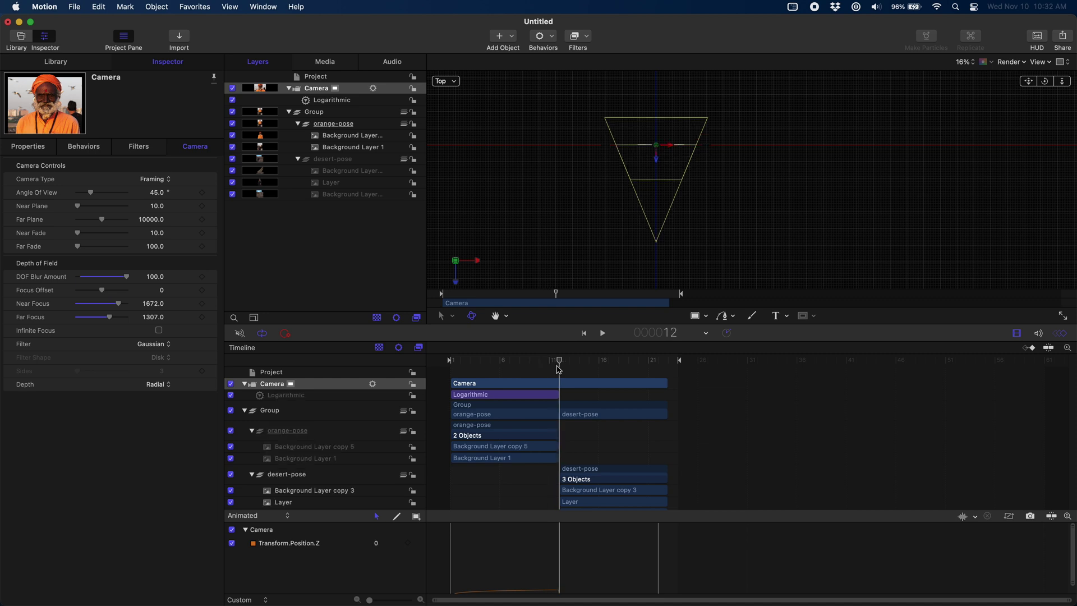
{"action": "left_click", "coordinate": [524, 396]}
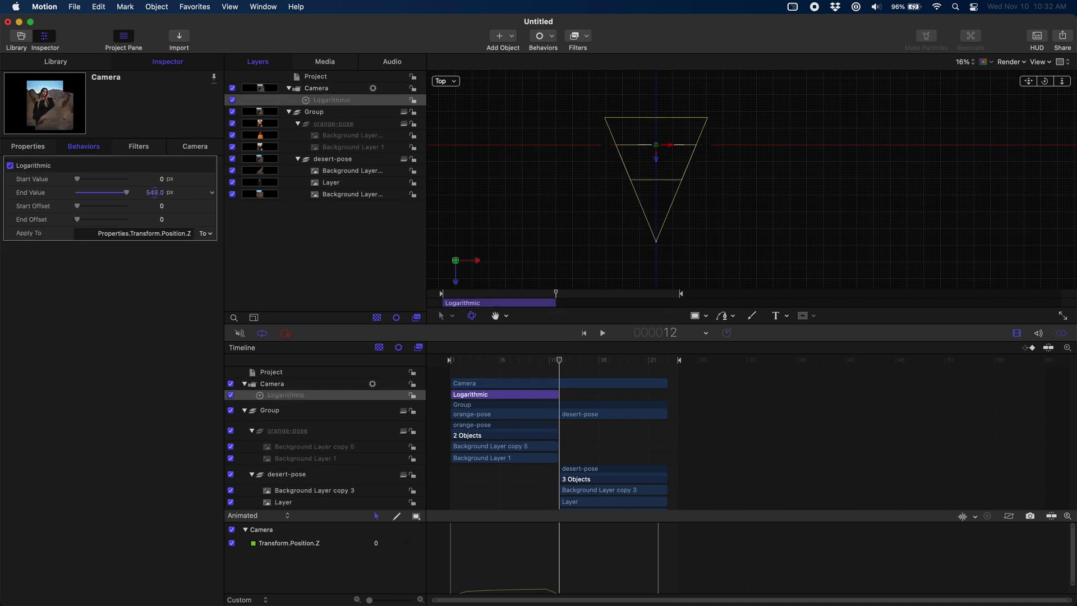
{"action": "left_click_drag", "start_coordinate": [154, 192], "coordinate": [154, 192]}
{"action": "left_click_drag", "start_coordinate": [559, 363], "coordinate": [510, 365]}
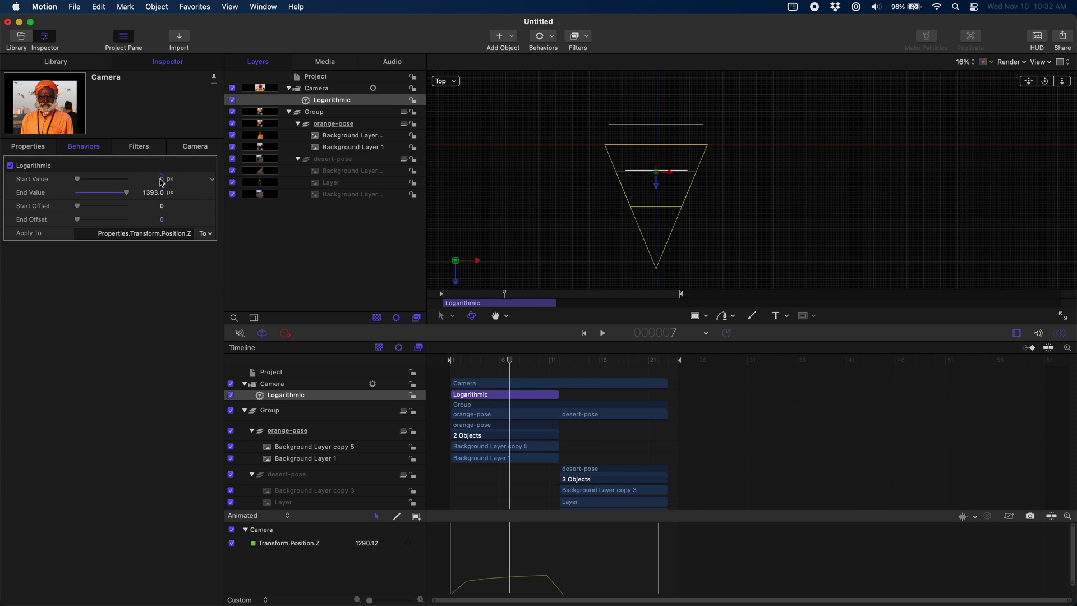
Set the Logarithmic behavior's Start Value to -245.3 px and check the camera's path from frame 1 to frame 11.
{"action": "left_click_drag", "start_coordinate": [161, 180], "coordinate": [155, 180]}
{"action": "left_click_drag", "start_coordinate": [504, 365], "coordinate": [449, 371]}
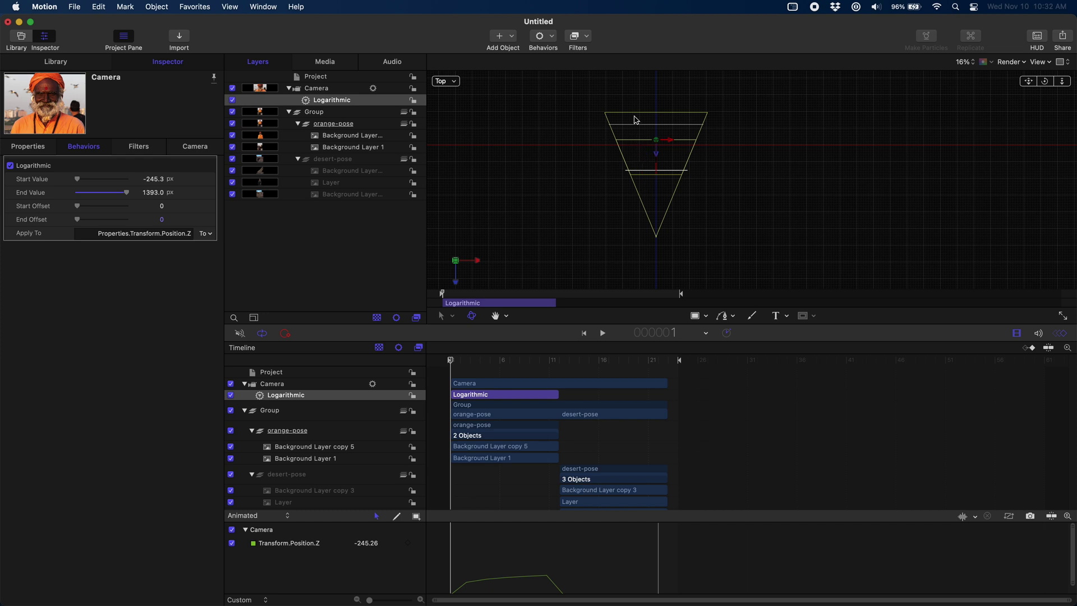
{"action": "left_click_drag", "start_coordinate": [456, 366], "coordinate": [551, 372]}
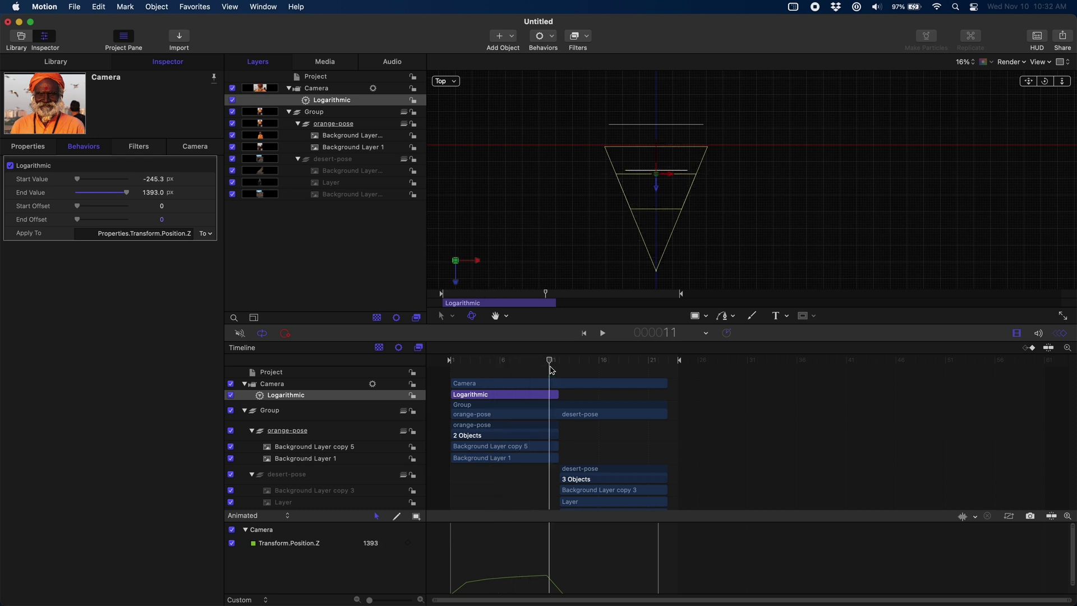
In the Active Camera view at frame 11, enlarge and reposition orange-pose's Background Layer 1 to fill the frame edge to edge.
{"action": "left_click", "coordinate": [449, 82]}
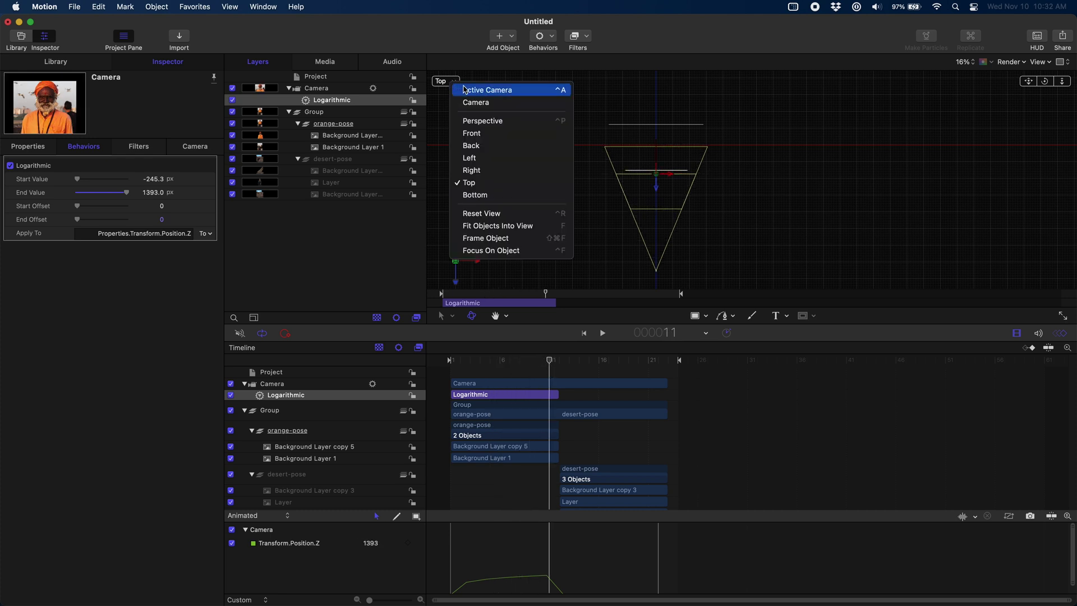
{"action": "left_click", "coordinate": [465, 90]}
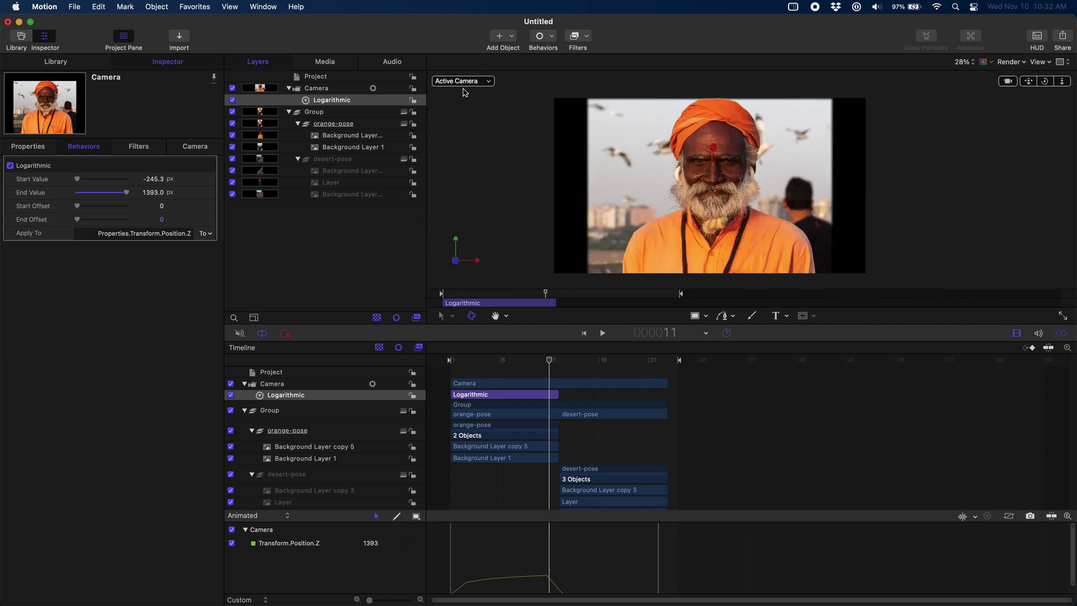
{"action": "left_click", "coordinate": [348, 147]}
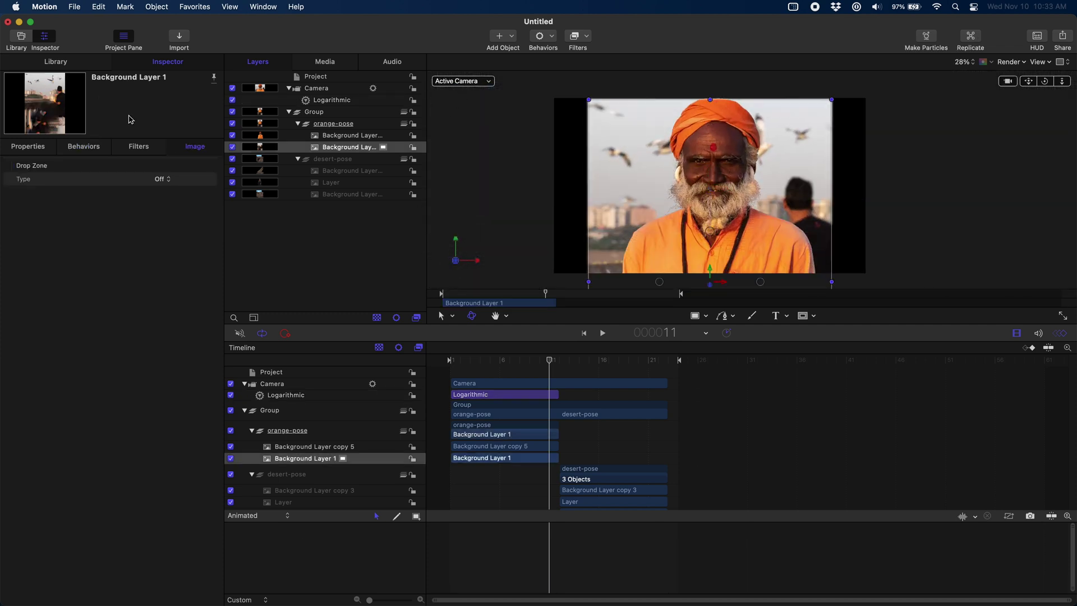
{"action": "left_click", "coordinate": [34, 153]}
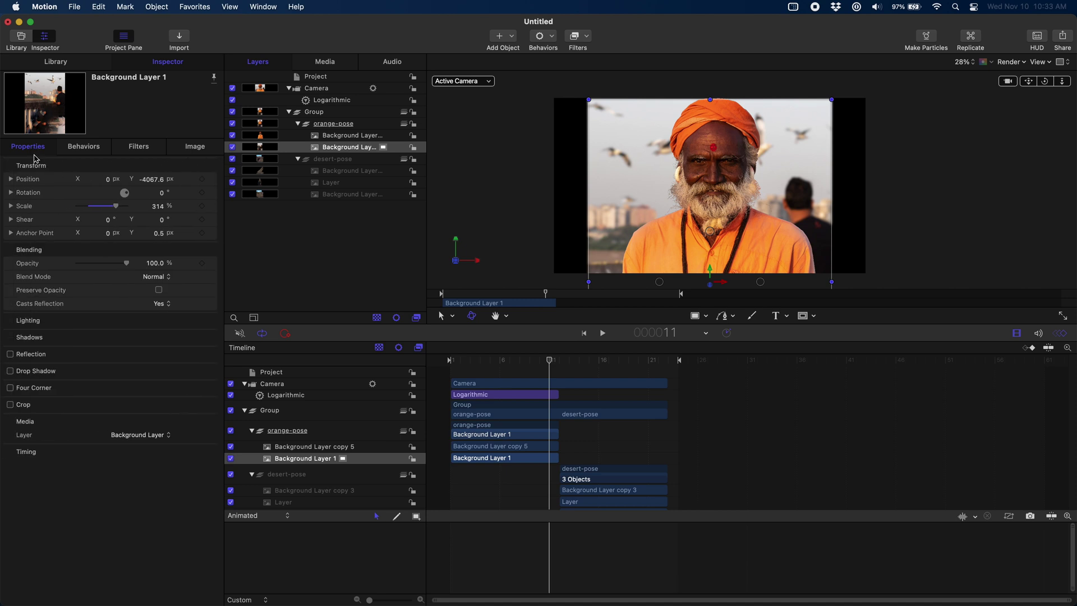
{"action": "left_click_drag", "start_coordinate": [157, 206], "coordinate": [151, 180]}
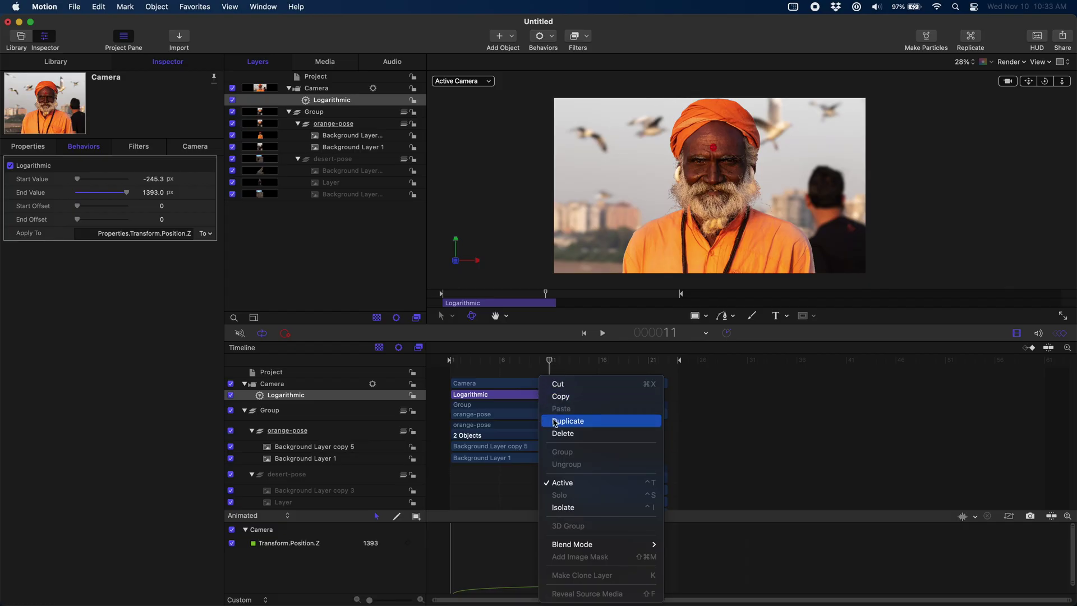
Duplicate the camera's Logarithmic behavior and shift the copy to start at frame 12, over the desert-pose section.
{"action": "left_click", "coordinate": [550, 422]}
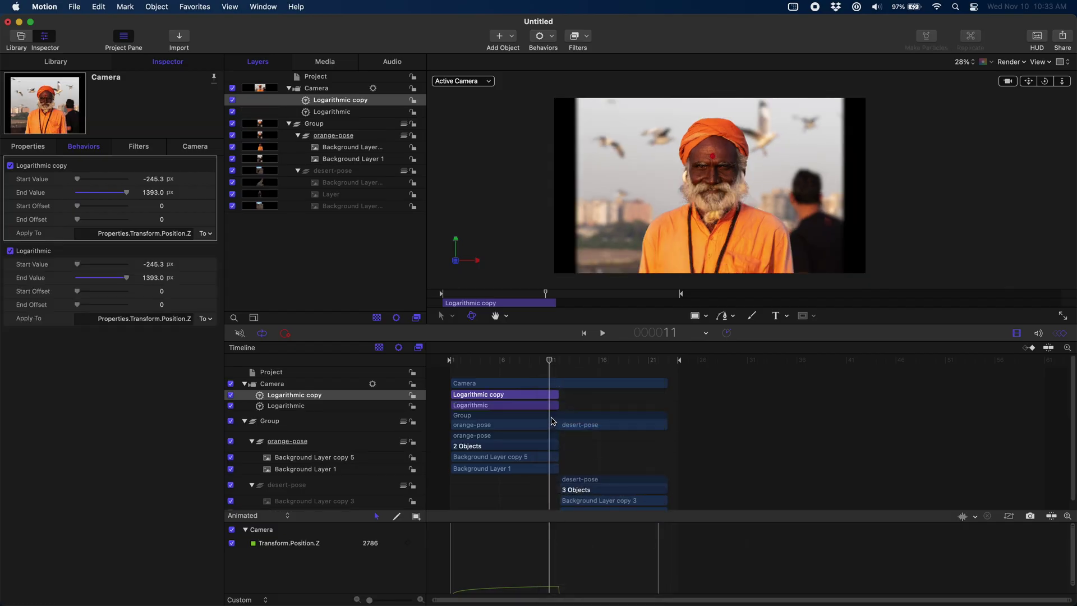
{"action": "left_click_drag", "start_coordinate": [508, 400], "coordinate": [617, 403]}
{"action": "mouse_move", "coordinate": [556, 360]}
{"action": "left_mouse_down"}
{"action": "mouse_move", "coordinate": [622, 367]}
{"action": "mouse_move", "coordinate": [561, 369]}
{"action": "left_mouse_up"}
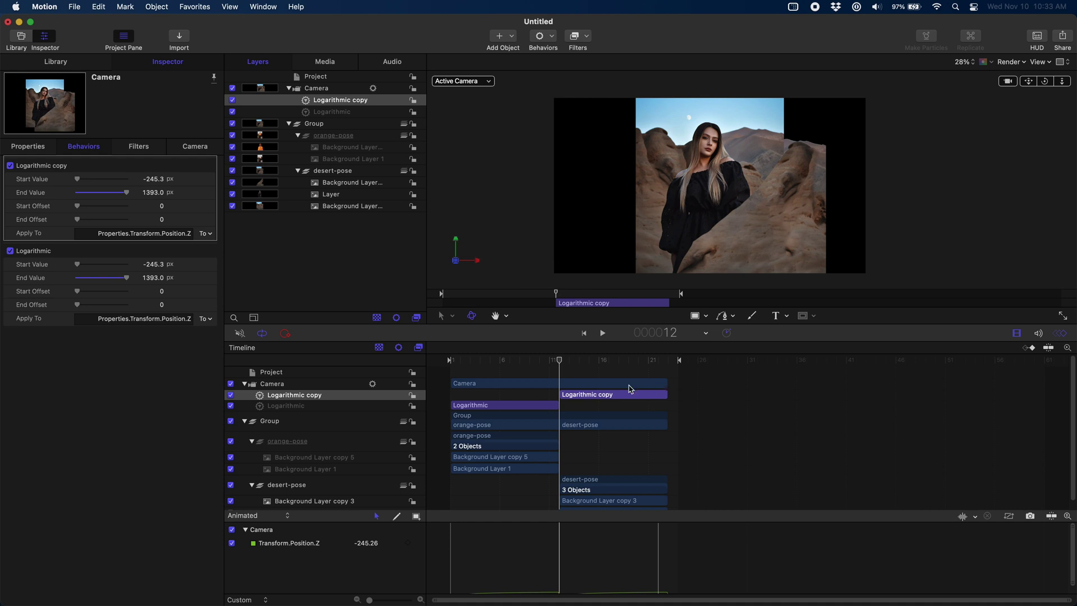
In the Top view at frame 12, move desert-pose's Background Layer copy 3 forward in Z to just in front of the camera.
{"action": "left_click", "coordinate": [252, 442]}
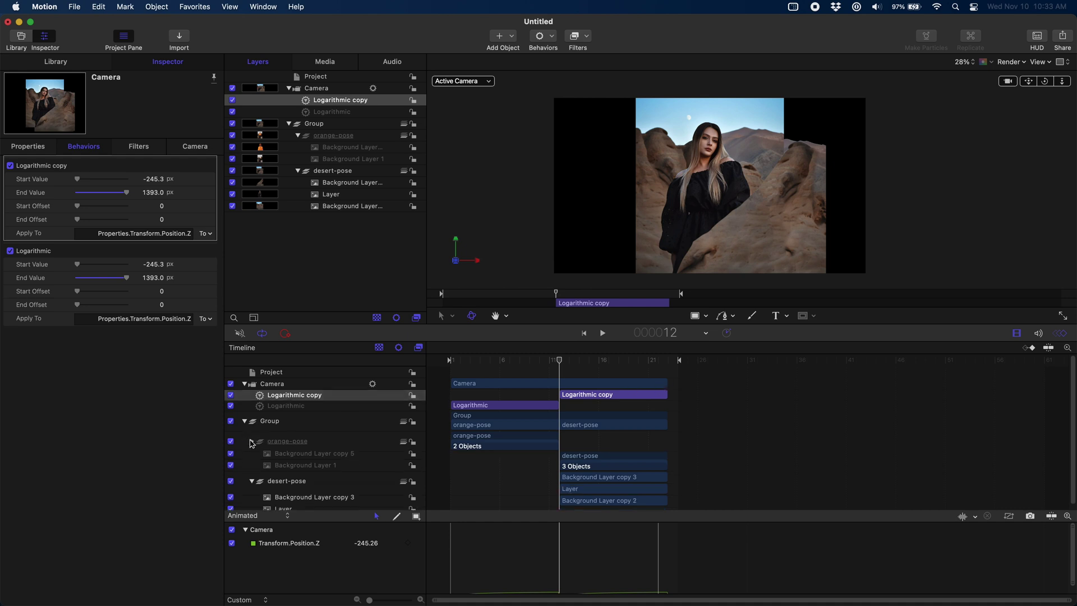
{"action": "left_click", "coordinate": [245, 384]}
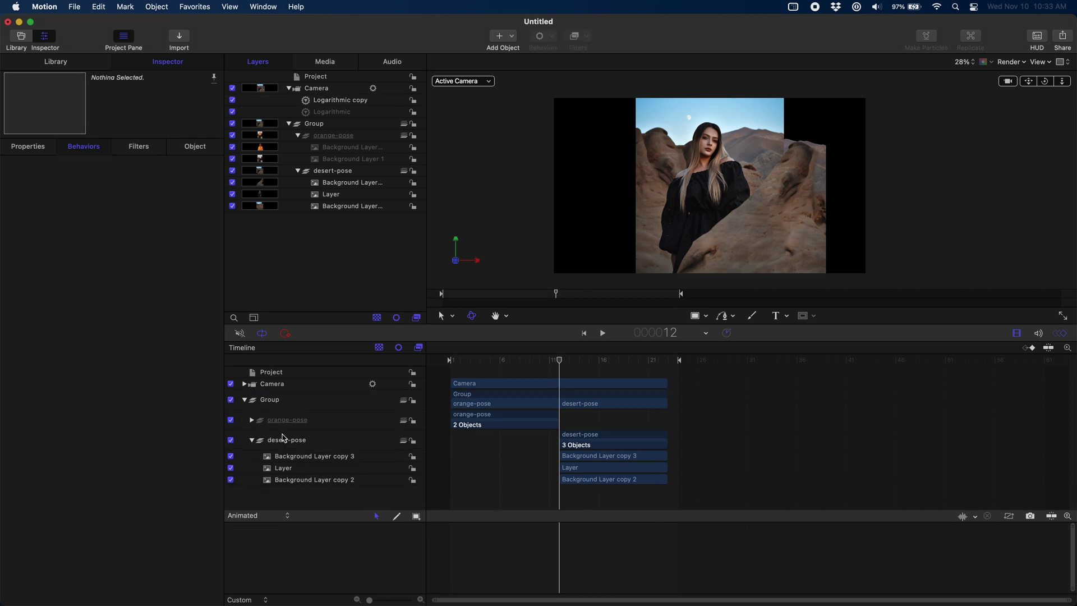
{"action": "left_click", "coordinate": [317, 459]}
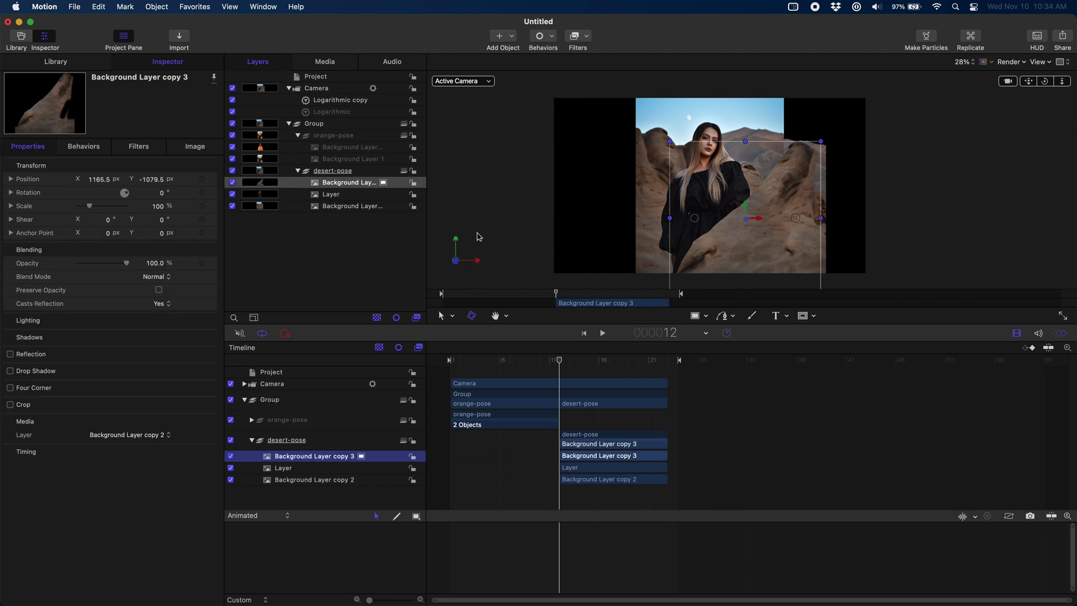
{"action": "left_click", "coordinate": [490, 83]}
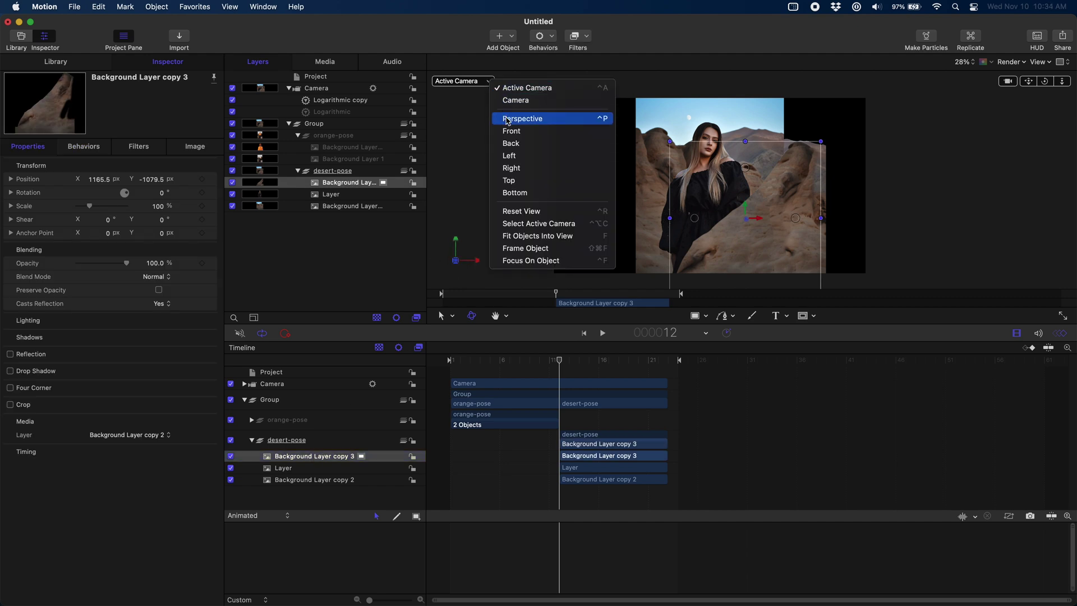
{"action": "left_click", "coordinate": [507, 180]}
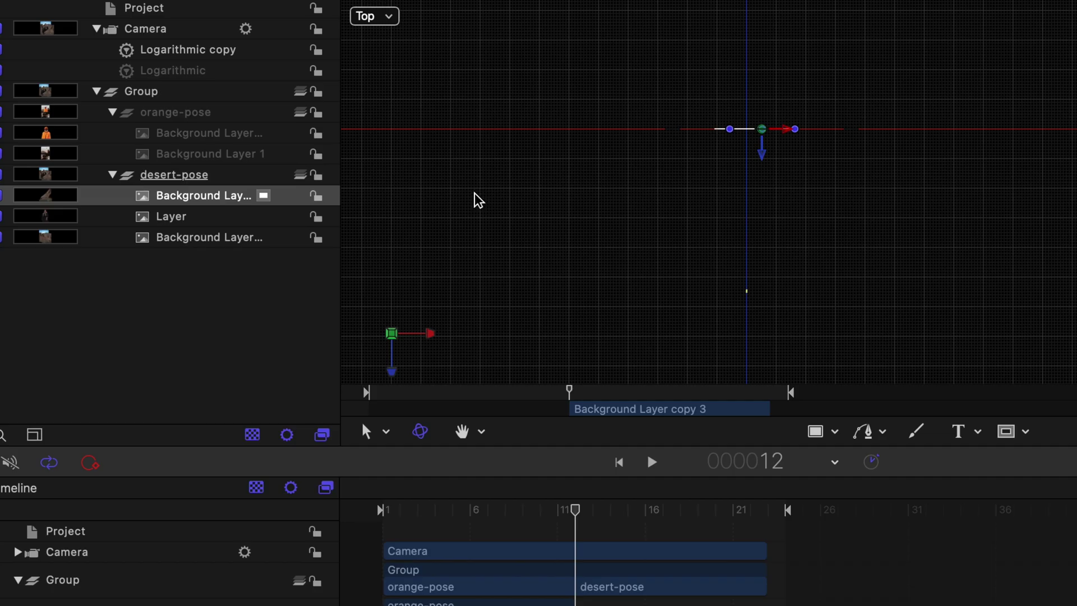
{"action": "left_click", "coordinate": [572, 549]}
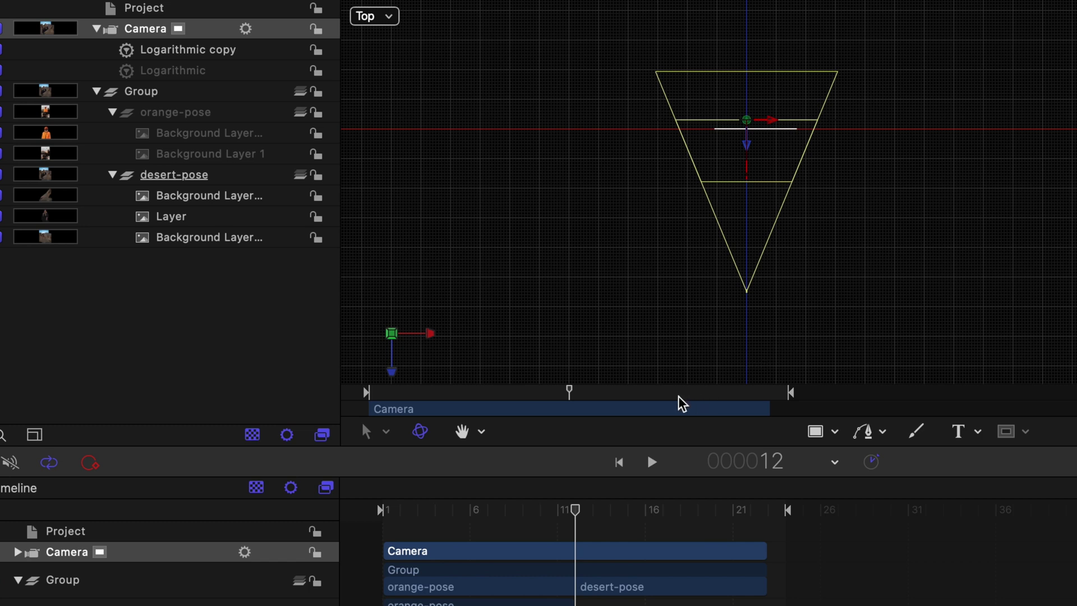
{"action": "left_click", "coordinate": [141, 605]}
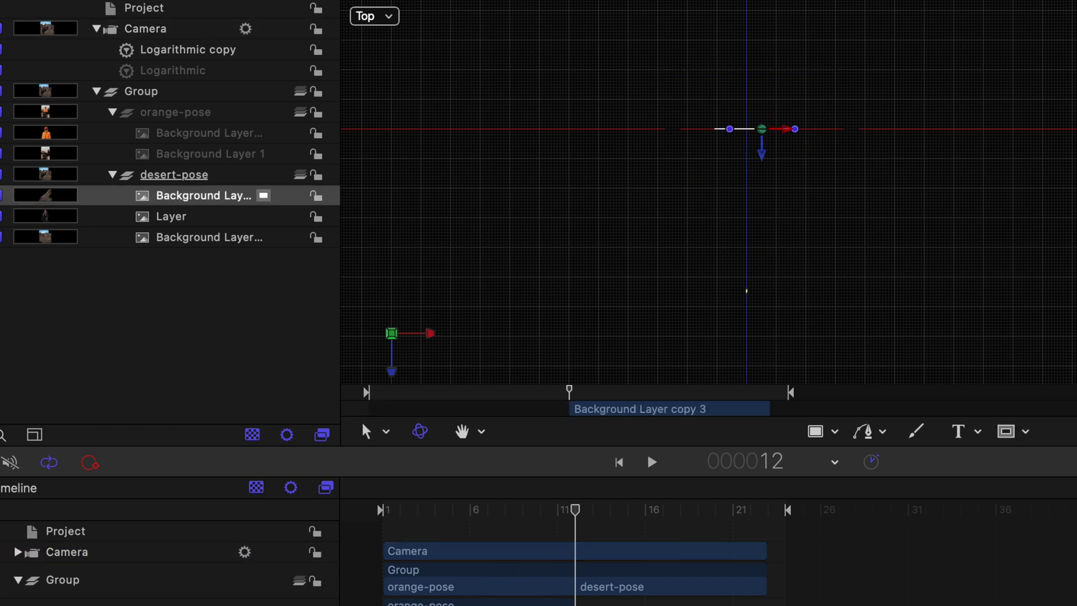
{"action": "left_click_drag", "start_coordinate": [666, 161], "coordinate": [675, 238]}
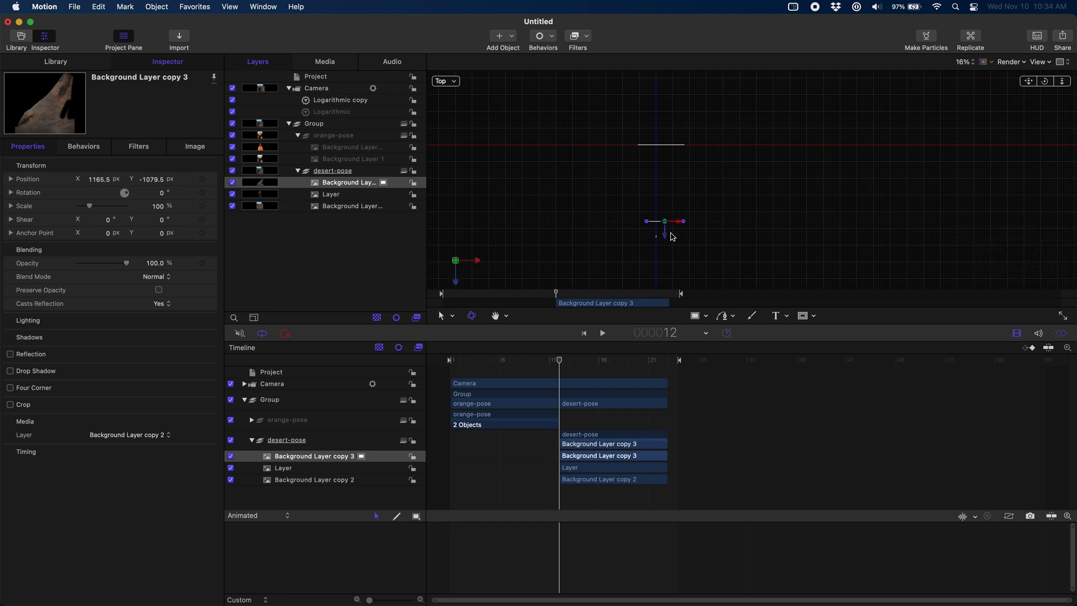
Move desert-pose's Layer forward in Z to roughly midway between Background Layer copy 2 and copy 3, and check it against the camera.
{"action": "left_click", "coordinate": [314, 470]}
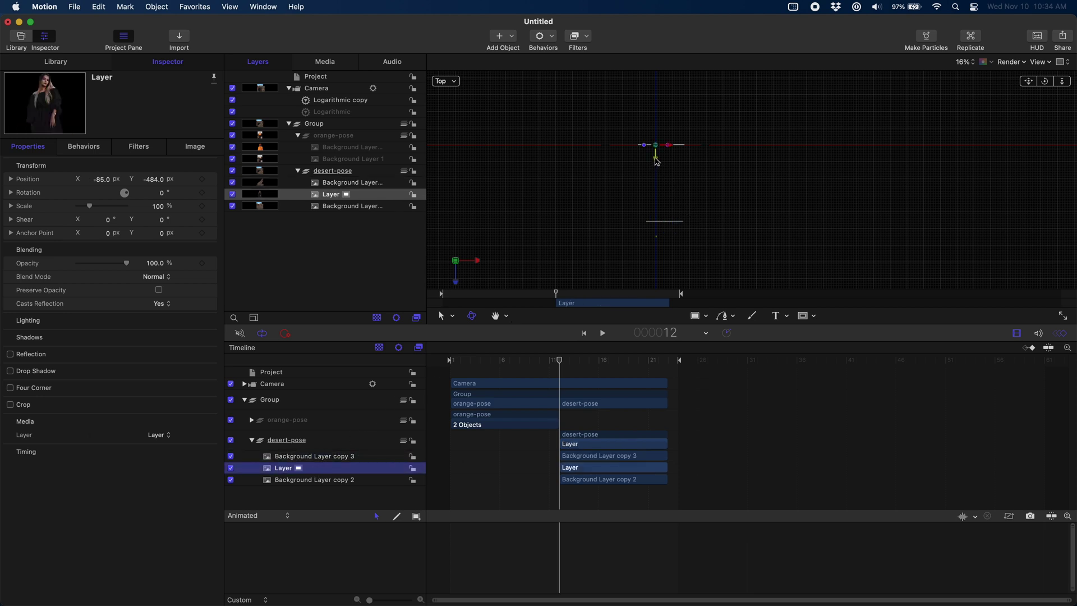
{"action": "left_click_drag", "start_coordinate": [657, 162], "coordinate": [661, 196]}
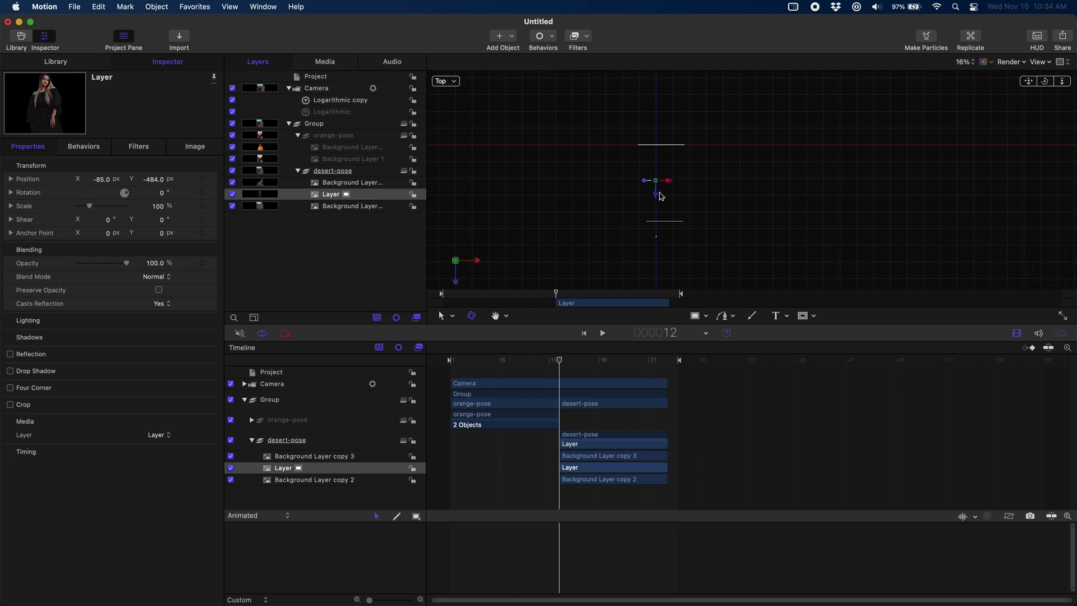
{"action": "left_click", "coordinate": [521, 384]}
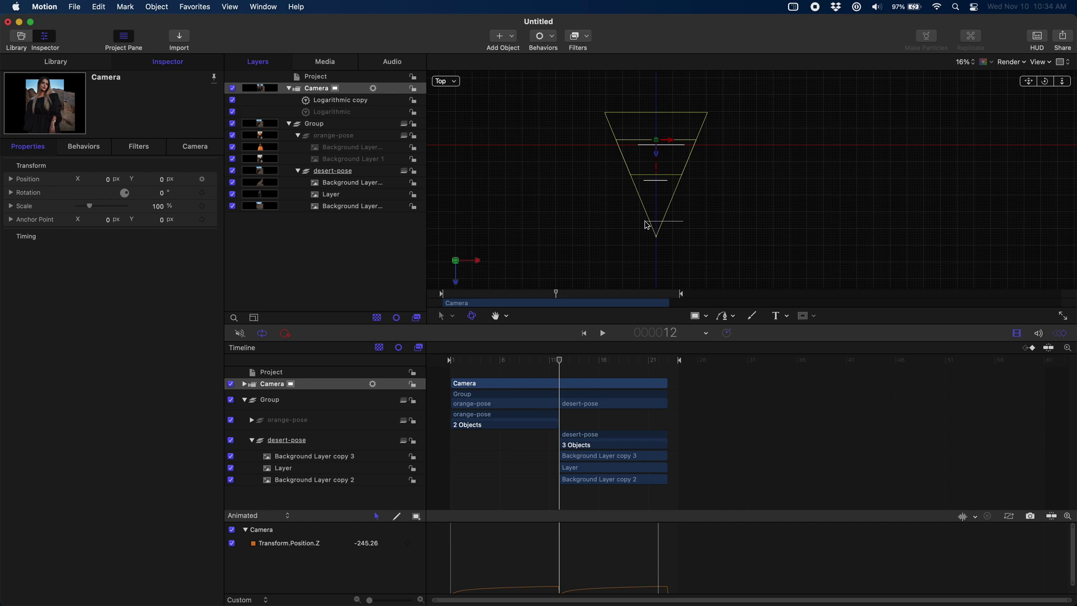
Push desert-pose's Background Layer copy 2 farther back in Z and check the camera's travel from frame 12 to frame 23.
{"action": "left_click", "coordinate": [360, 481]}
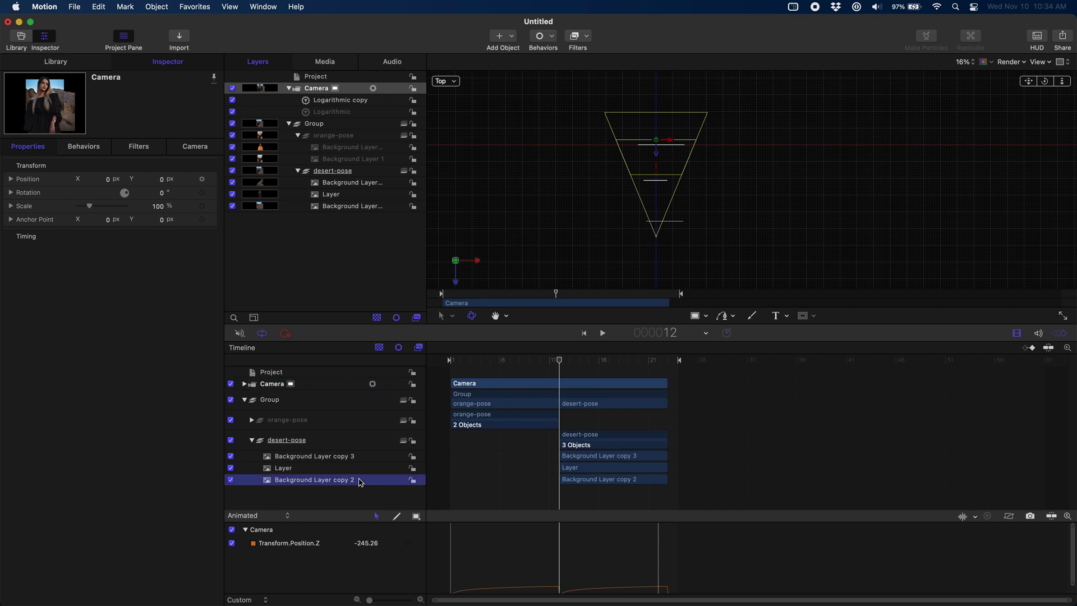
{"action": "left_click", "coordinate": [664, 159]}
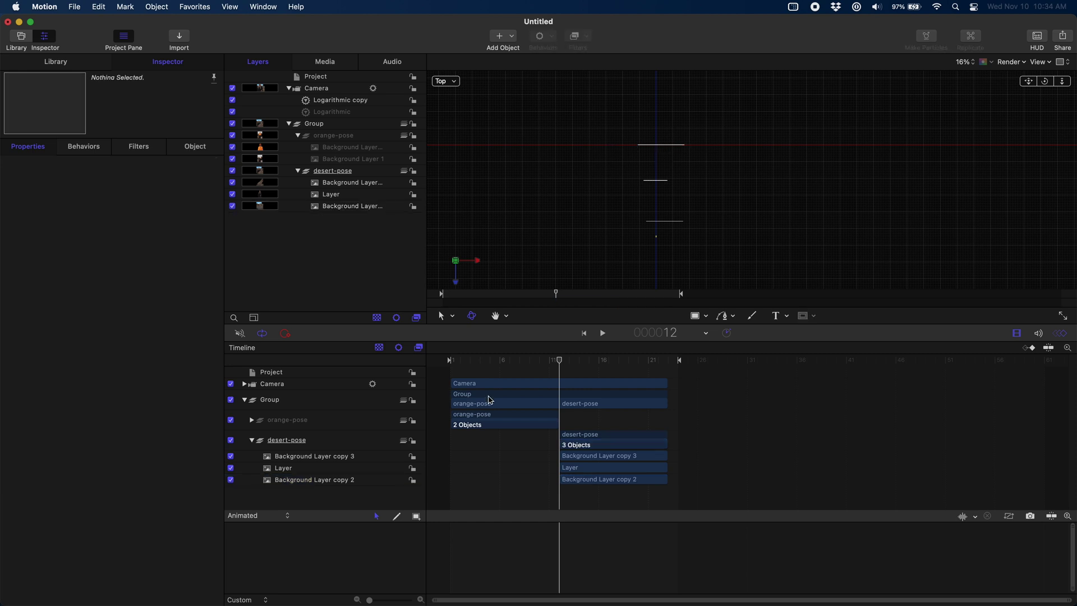
{"action": "left_click", "coordinate": [323, 482]}
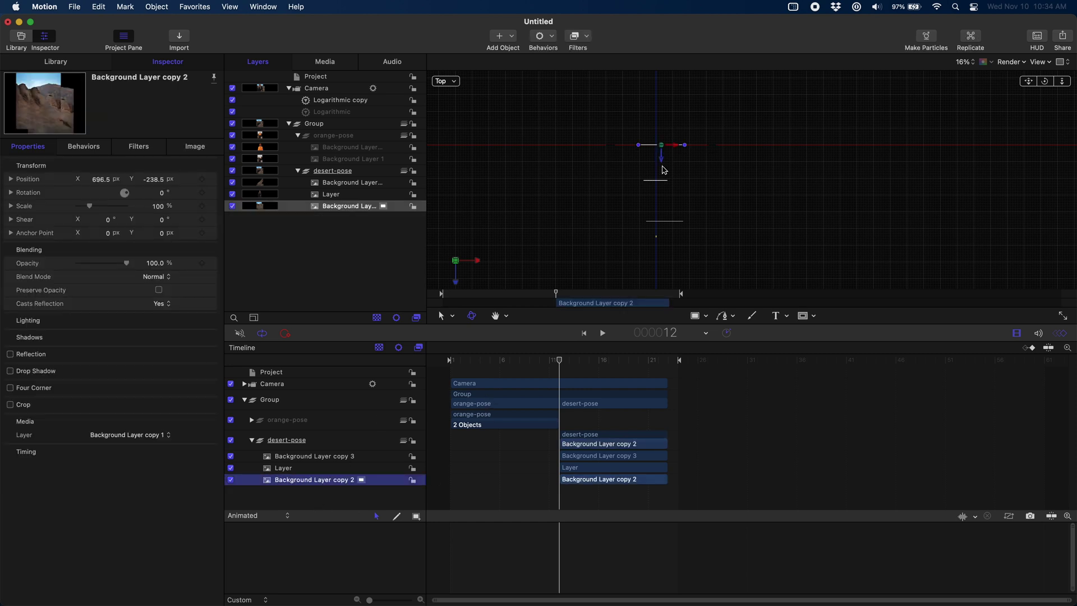
{"action": "left_click_drag", "start_coordinate": [662, 163], "coordinate": [662, 143]}
{"action": "left_click", "coordinate": [572, 388]}
{"action": "left_click", "coordinate": [571, 382]}
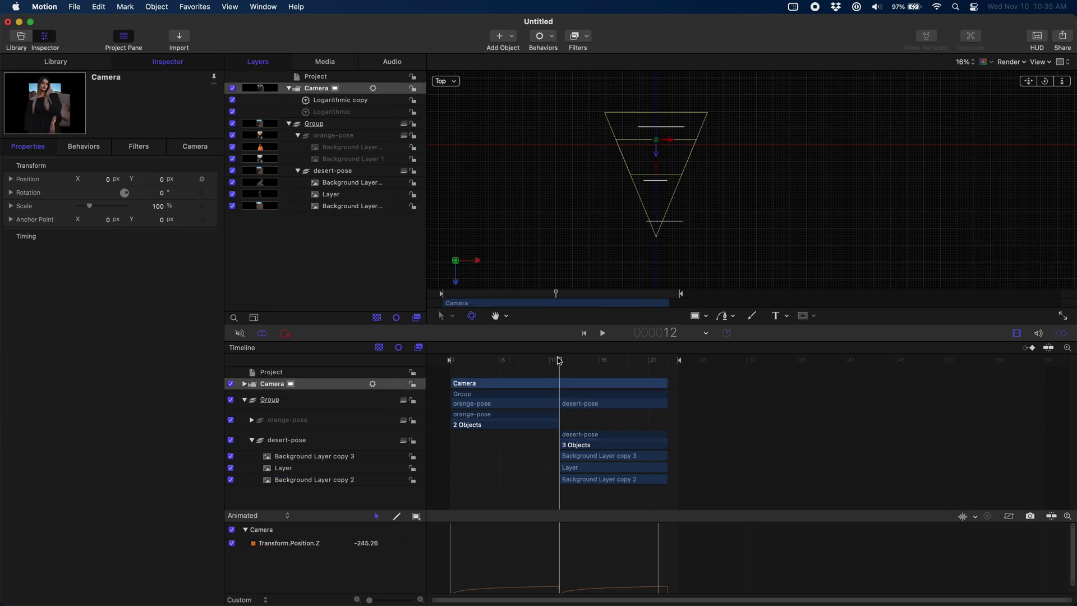
{"action": "left_click_drag", "start_coordinate": [560, 362], "coordinate": [667, 370]}
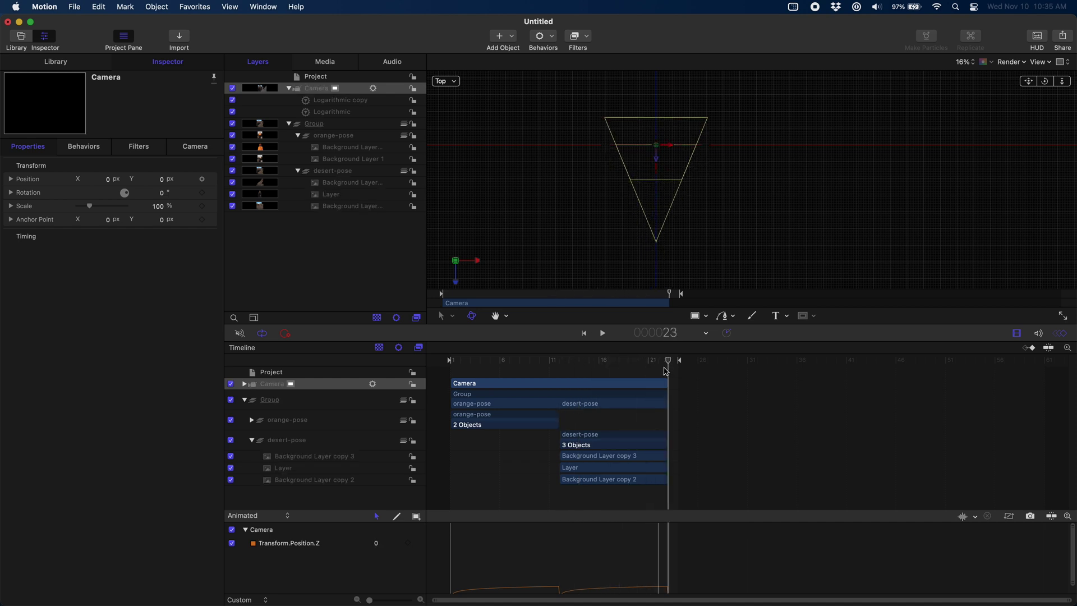
In the Active Camera view at frame 22, scale Background Layer copy 2 to 365% and position it at X 1815.5 px, Y -6002.8 px.
{"action": "left_click", "coordinate": [453, 83]}
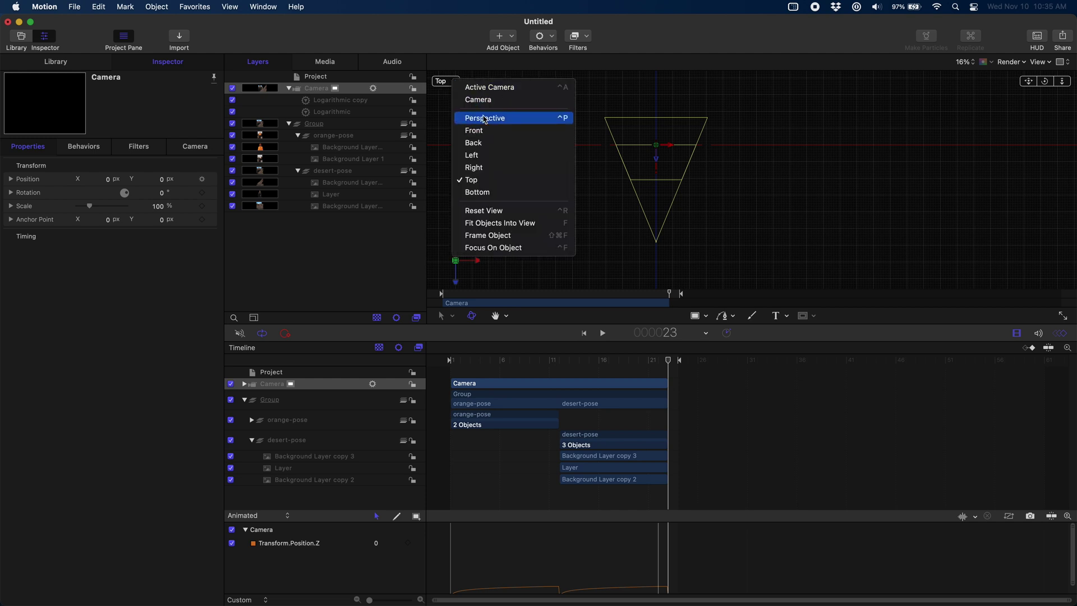
{"action": "left_click", "coordinate": [489, 88]}
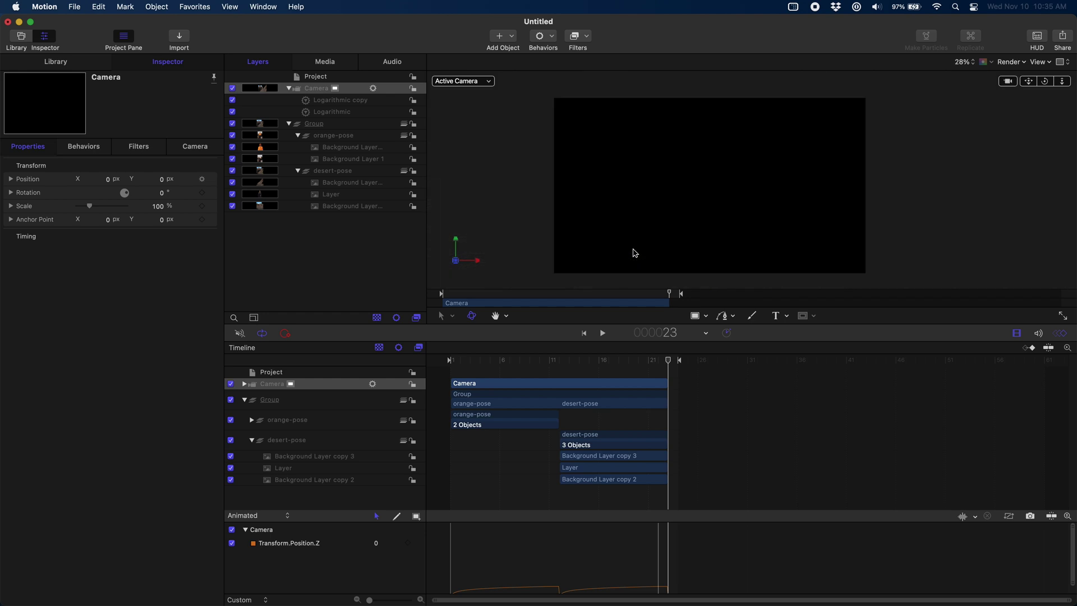
{"action": "left_click", "coordinate": [321, 459]}
{"action": "left_click", "coordinate": [314, 477]}
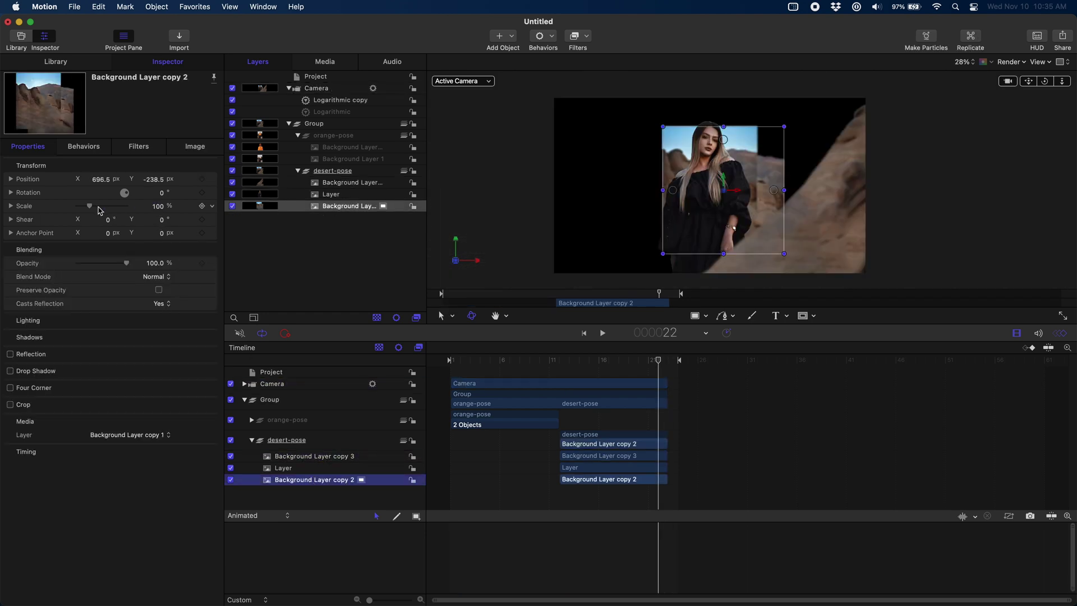
{"action": "left_click_drag", "start_coordinate": [91, 208], "coordinate": [114, 208]}
{"action": "mouse_move", "coordinate": [161, 181]}
{"action": "left_mouse_down"}
{"action": "mouse_move", "coordinate": [150, 180]}
{"action": "mouse_move", "coordinate": [159, 180]}
{"action": "left_mouse_up"}
{"action": "left_click_drag", "start_coordinate": [100, 185], "coordinate": [151, 176]}
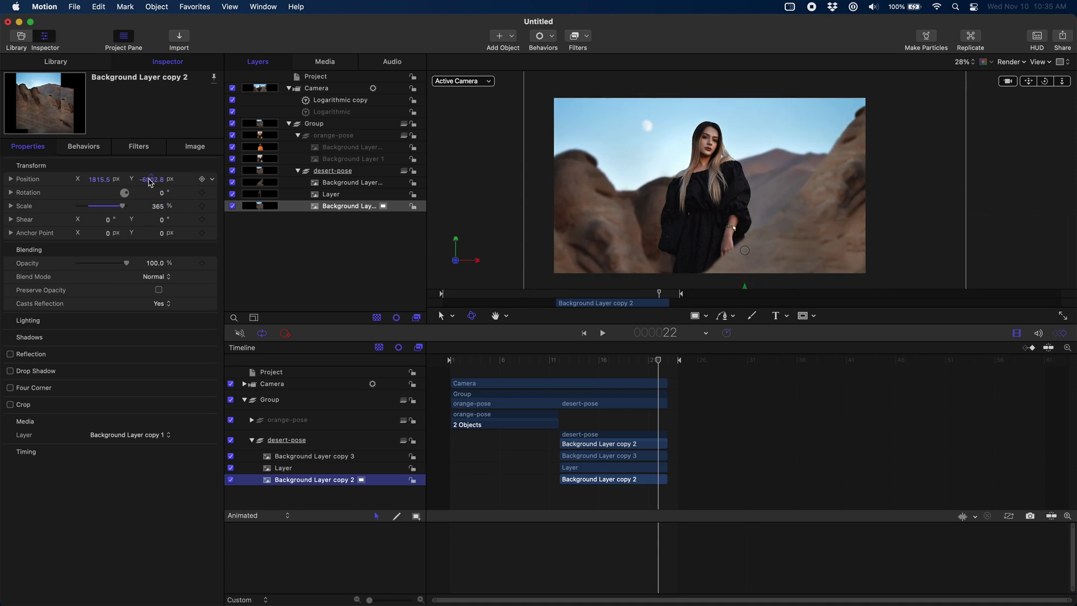
Scale desert-pose's Layer to 135% and set its Y position to -1486.5 px at frame 22.
{"action": "mouse_move", "coordinate": [658, 362]}
{"action": "left_mouse_down"}
{"action": "mouse_move", "coordinate": [563, 363]}
{"action": "mouse_move", "coordinate": [659, 370]}
{"action": "left_mouse_up"}
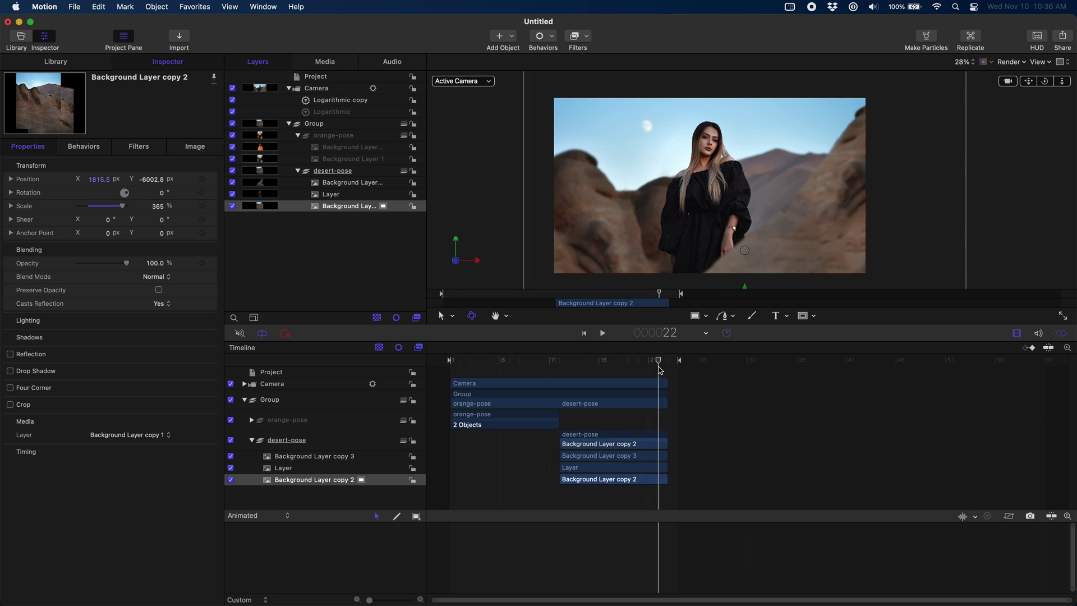
{"action": "left_click", "coordinate": [334, 469]}
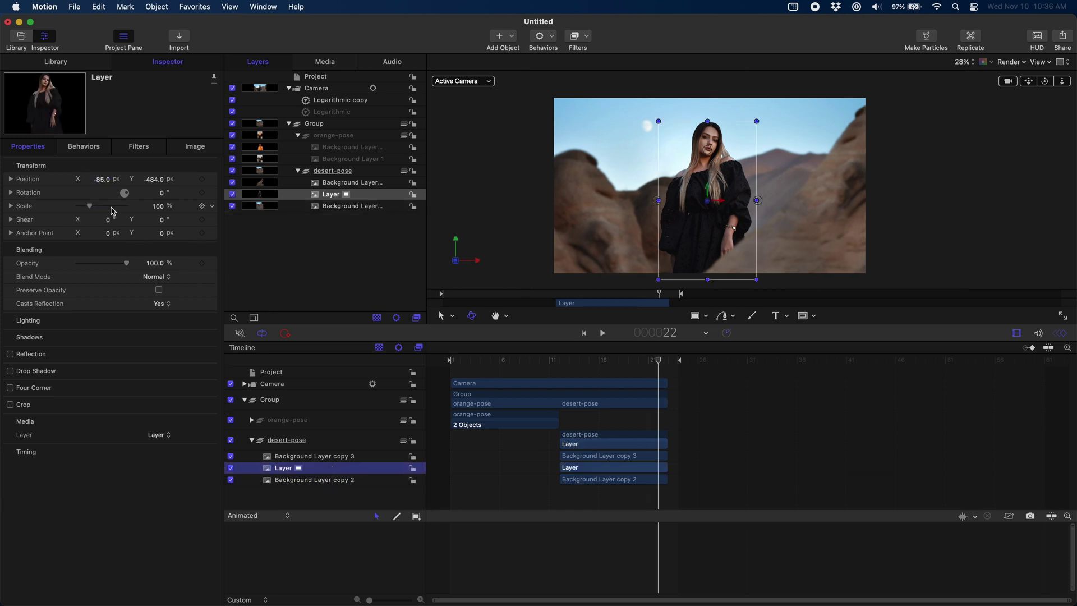
{"action": "left_click_drag", "start_coordinate": [91, 207], "coordinate": [99, 205]}
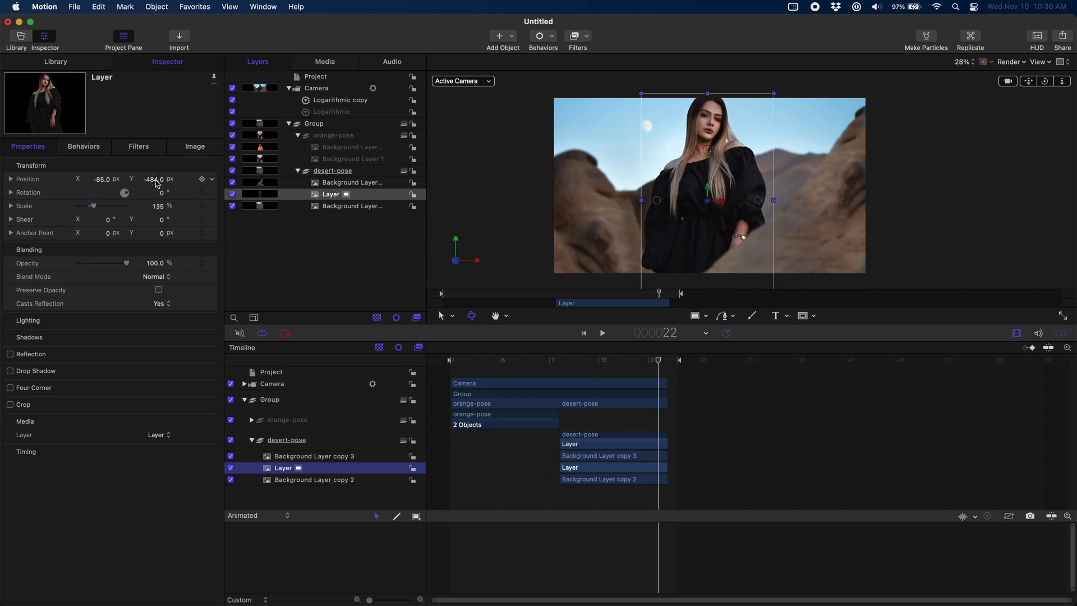
{"action": "left_click_drag", "start_coordinate": [156, 184], "coordinate": [152, 179]}
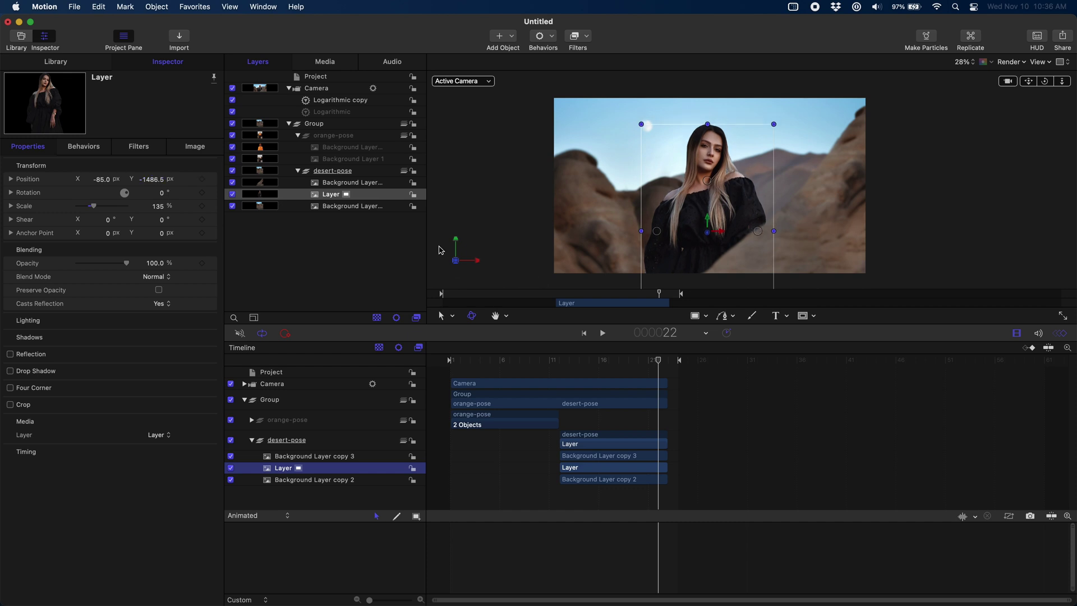
At frame 18, shift desert-pose's Background Layer copy 3 sideways to an X position of 1607.5 px.
{"action": "left_click_drag", "start_coordinate": [658, 361], "coordinate": [616, 370]}
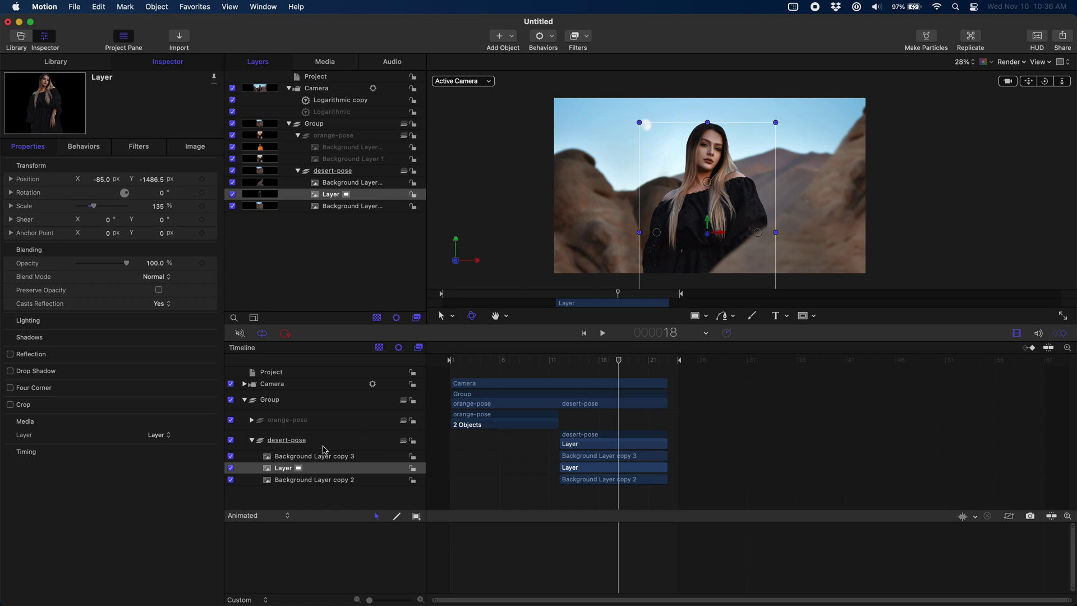
{"action": "left_click", "coordinate": [319, 462]}
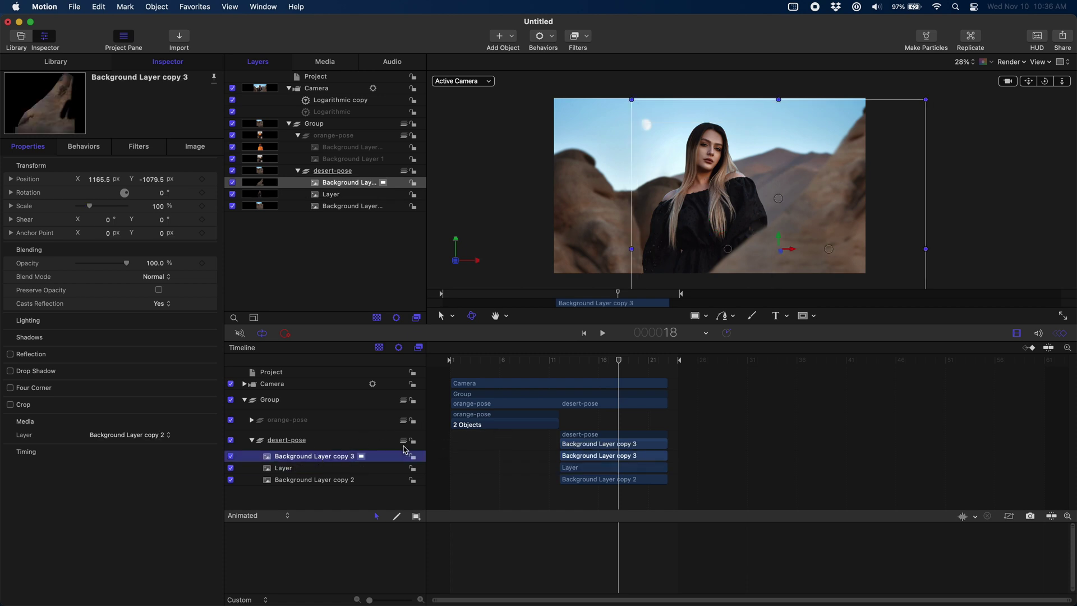
{"action": "mouse_move", "coordinate": [104, 184]}
{"action": "left_mouse_down"}
{"action": "mouse_move", "coordinate": [141, 184]}
{"action": "mouse_move", "coordinate": [107, 179]}
{"action": "left_mouse_up"}
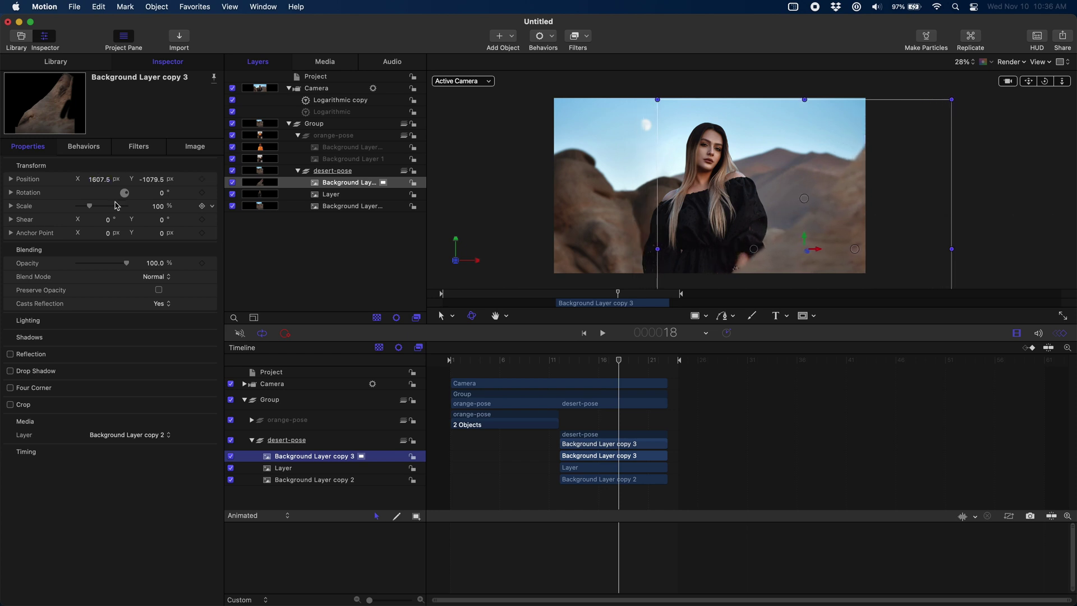
Play back the full animation with nothing selected to review both camera zooms, and stop playback.
{"action": "key", "text": "space"}
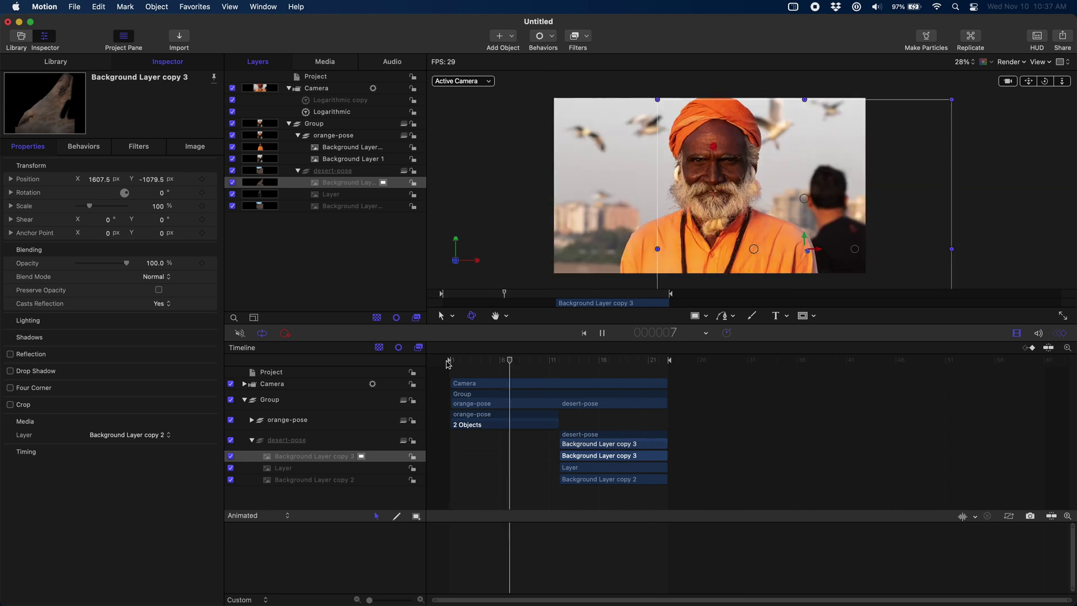
{"action": "left_click", "coordinate": [501, 264]}
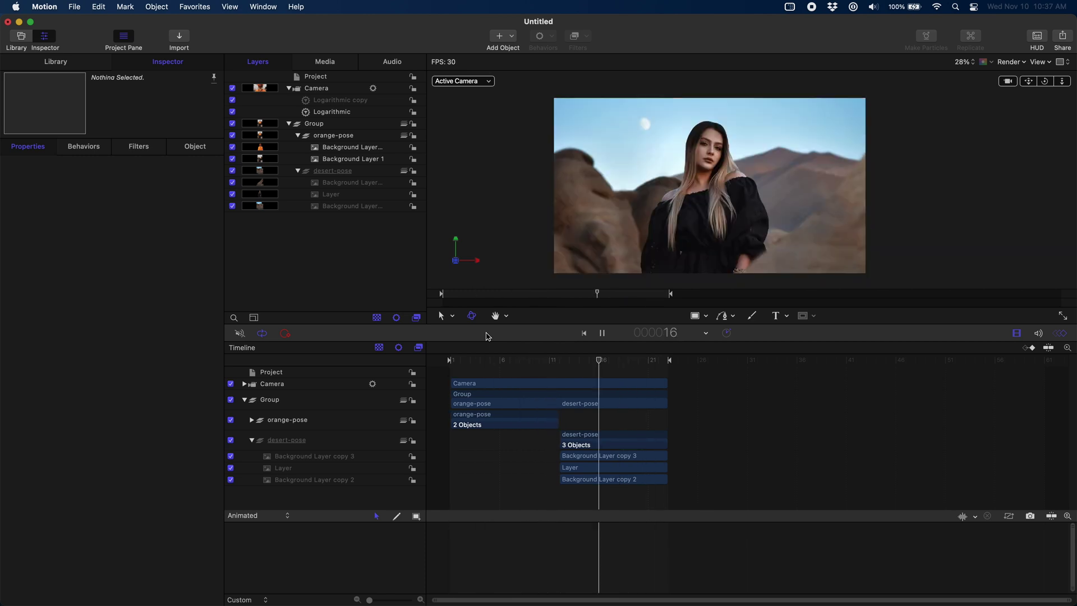
{"action": "key", "text": "space"}
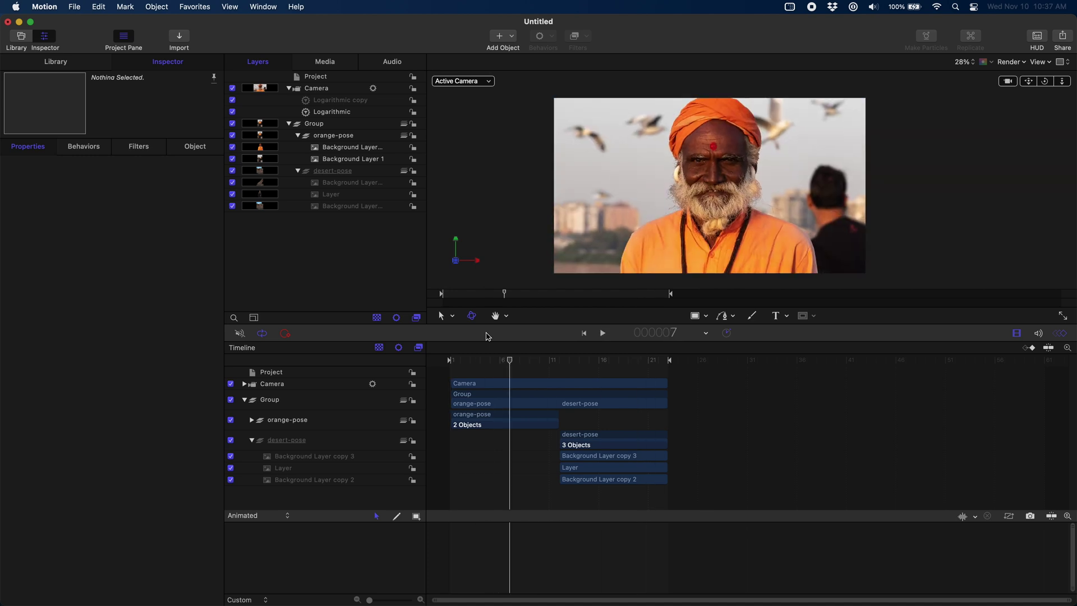